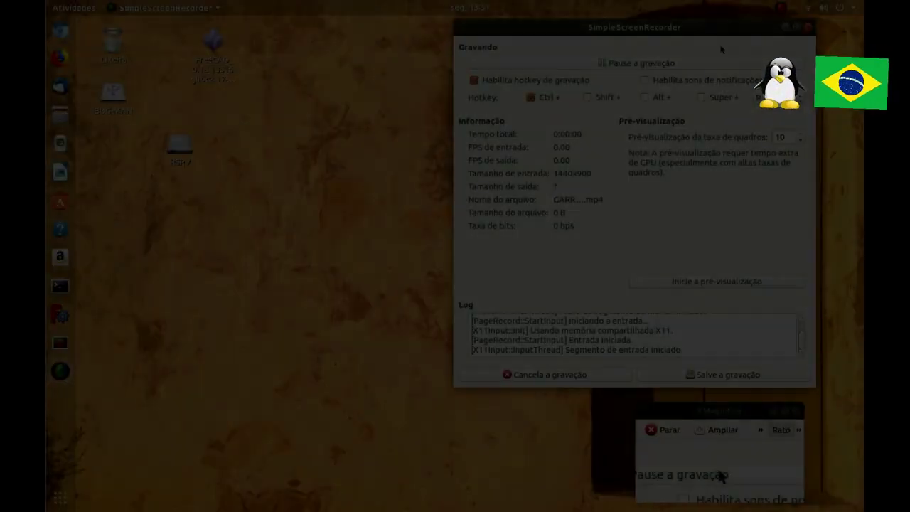
# Minimize the SimpleScreenRecorder window so the desktop shows while recording continues.
pyautogui.click(785, 27)
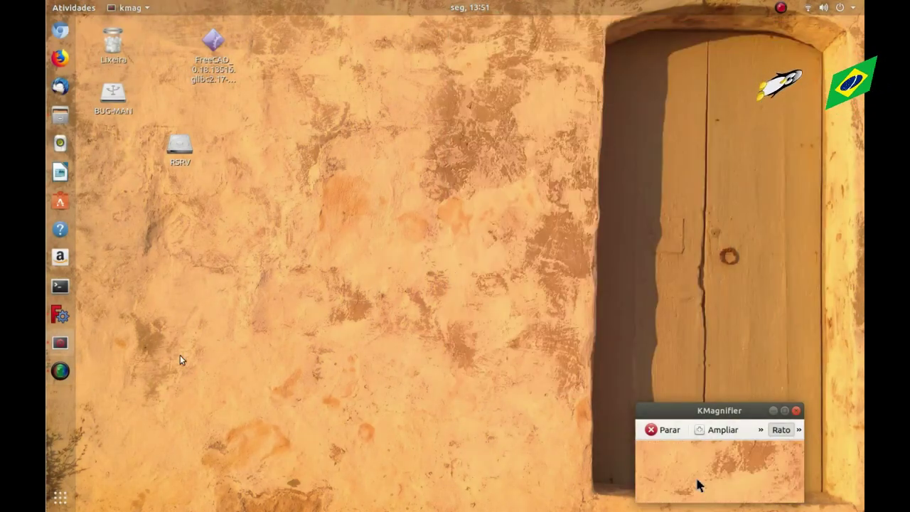
# Bring up the Klein bottle project and inspect Sketch, Sketch001 and Sketch002 in the tree.
pyautogui.click(59, 315)
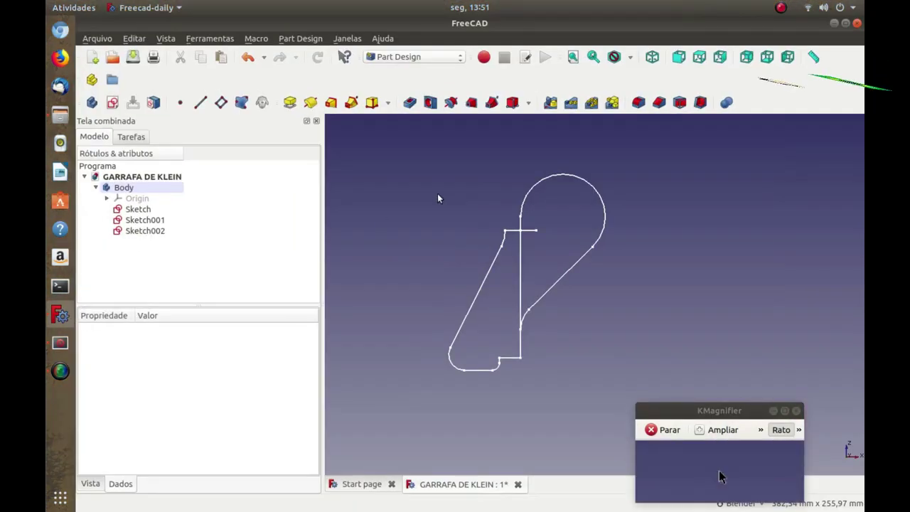
pyautogui.click(144, 211)
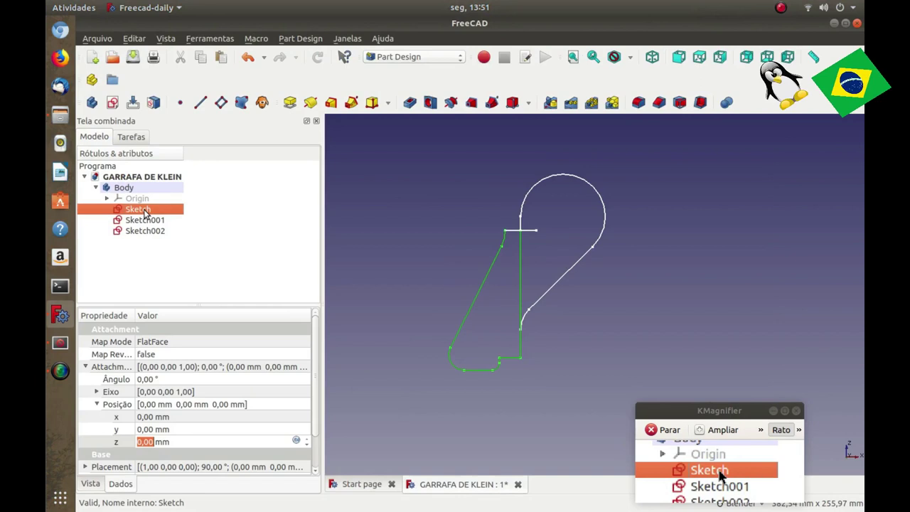
pyautogui.click(146, 221)
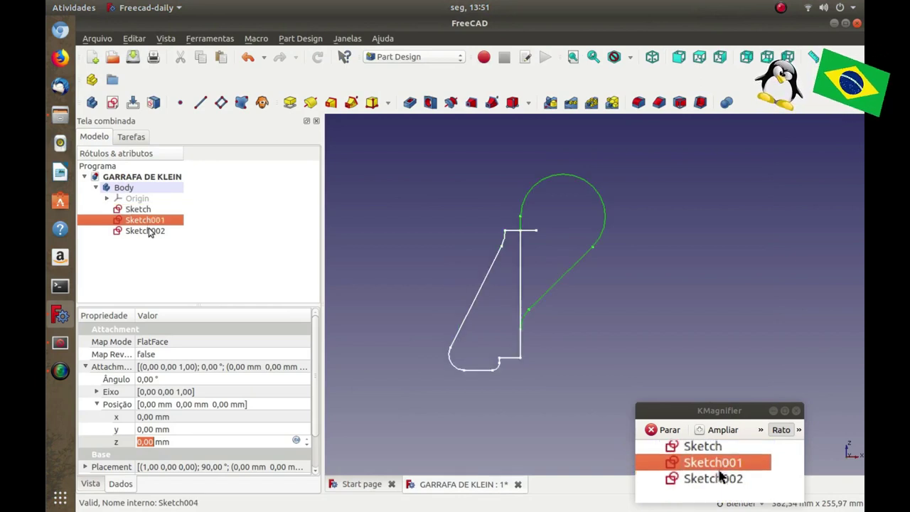
pyautogui.click(149, 232)
pyautogui.click(142, 210)
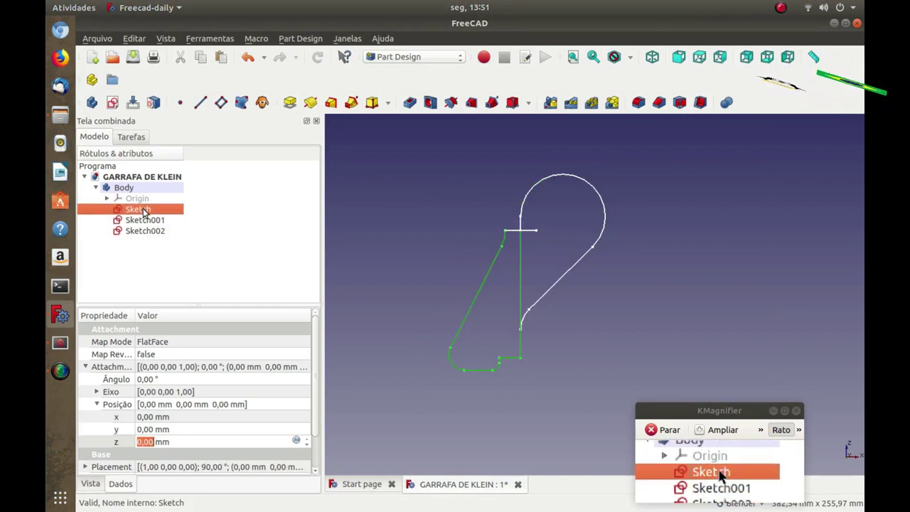
# Move Sketch's 20 mm dimension below the 1 mm label and close the sketch.
pyautogui.doubleClick(144, 212)
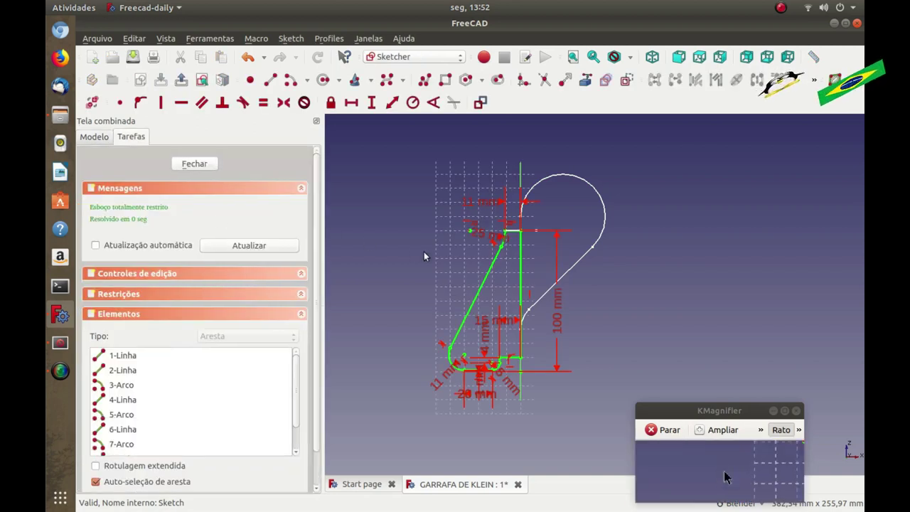
pyautogui.scroll(5, 478, 205)
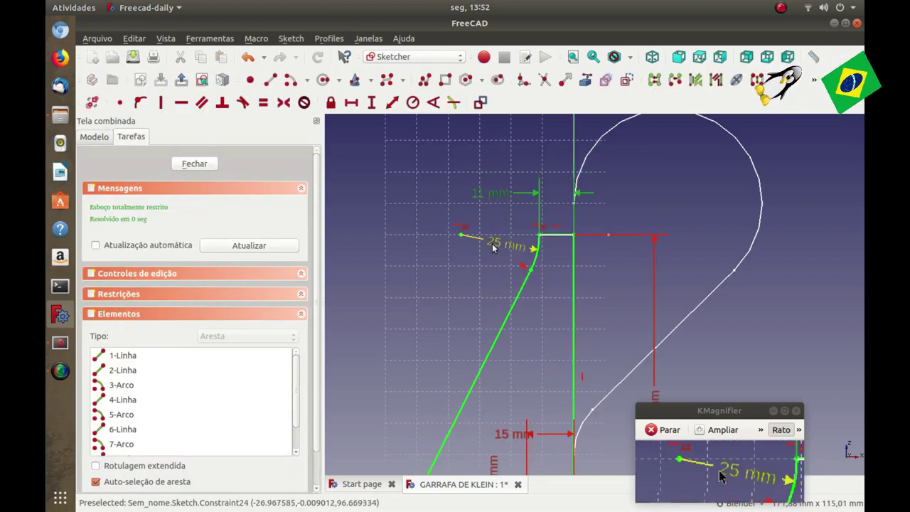
pyautogui.scroll(-4, 505, 211)
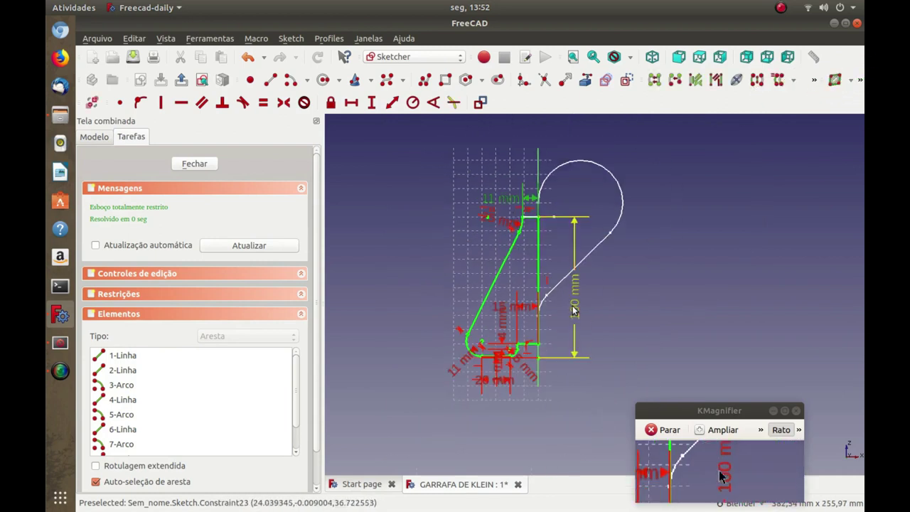
pyautogui.scroll(3, 519, 331)
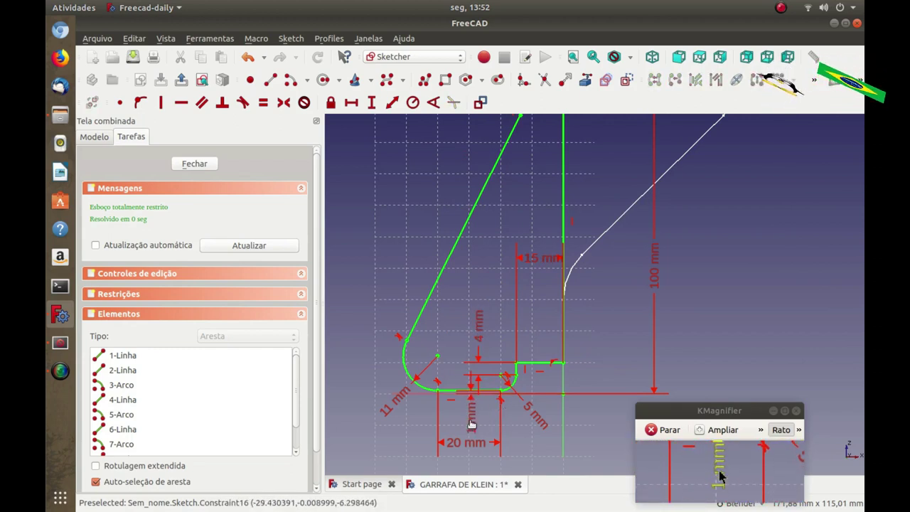
pyautogui.moveTo(469, 442); pyautogui.dragTo(469, 461)
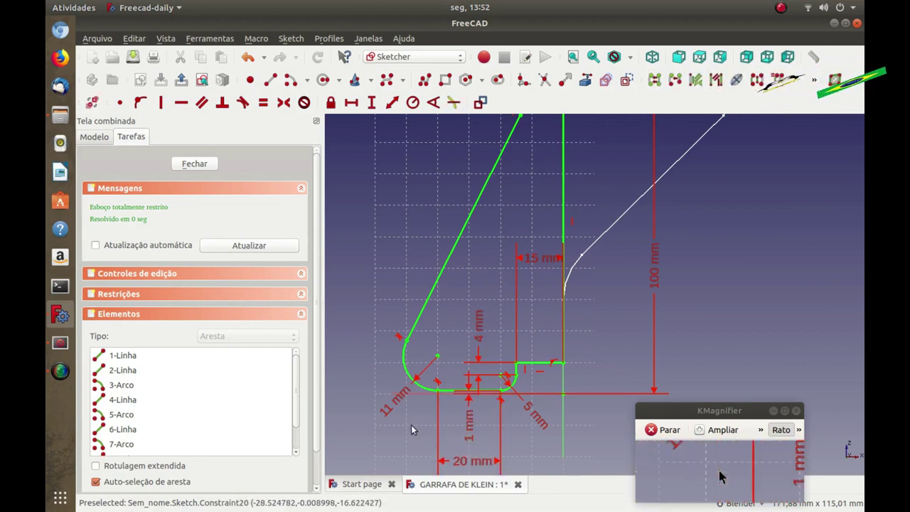
pyautogui.click(196, 163)
# Swing Sketch001's 30 mm radius label up-right and close the sketch.
pyautogui.scroll(-4, 423, 242)
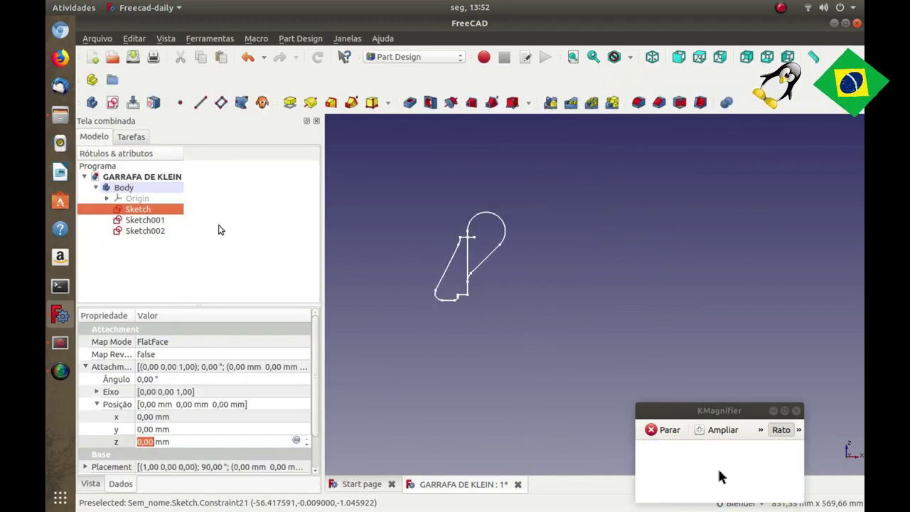
pyautogui.doubleClick(146, 221)
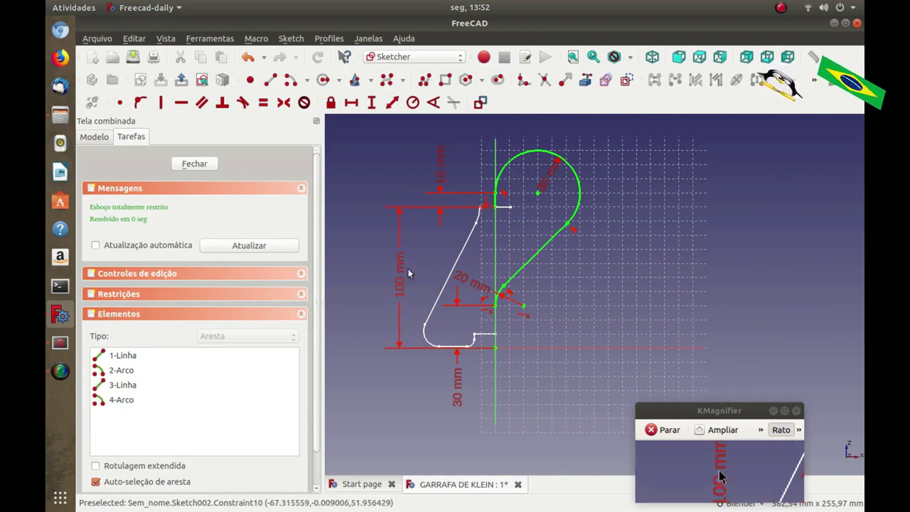
pyautogui.moveTo(553, 185); pyautogui.dragTo(583, 154)
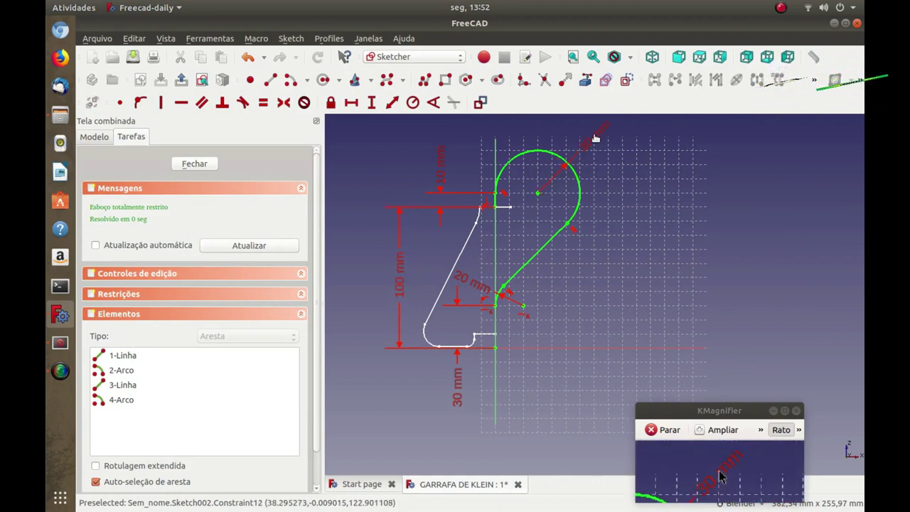
pyautogui.click(195, 165)
# Review Sketch002's 11 mm-radius circle at z = 100 mm, then close it.
pyautogui.doubleClick(145, 231)
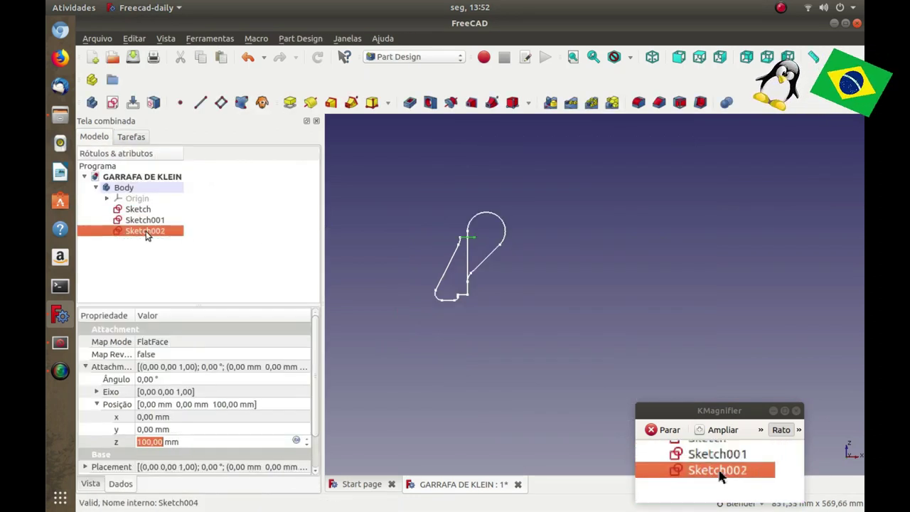
pyautogui.scroll(3, 473, 406)
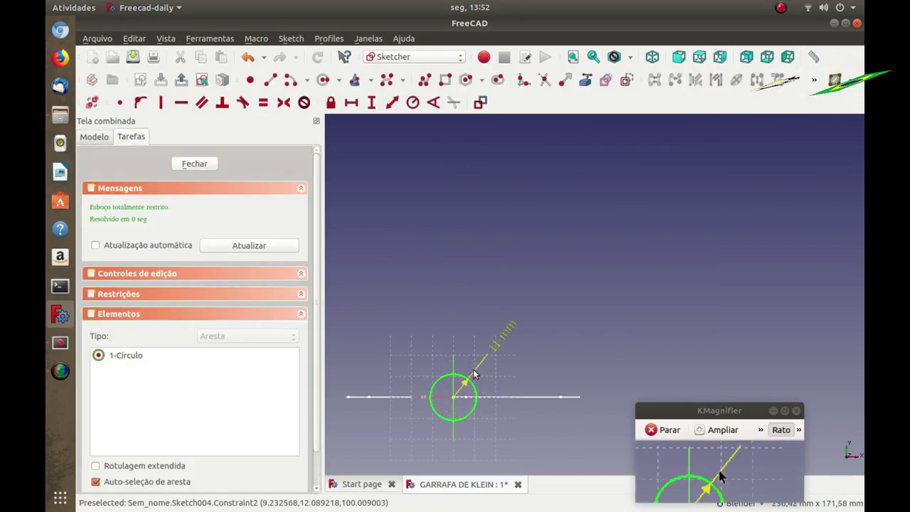
pyautogui.click(194, 163)
pyautogui.moveTo(450, 285); pyautogui.dragTo(407, 274, button='middle')
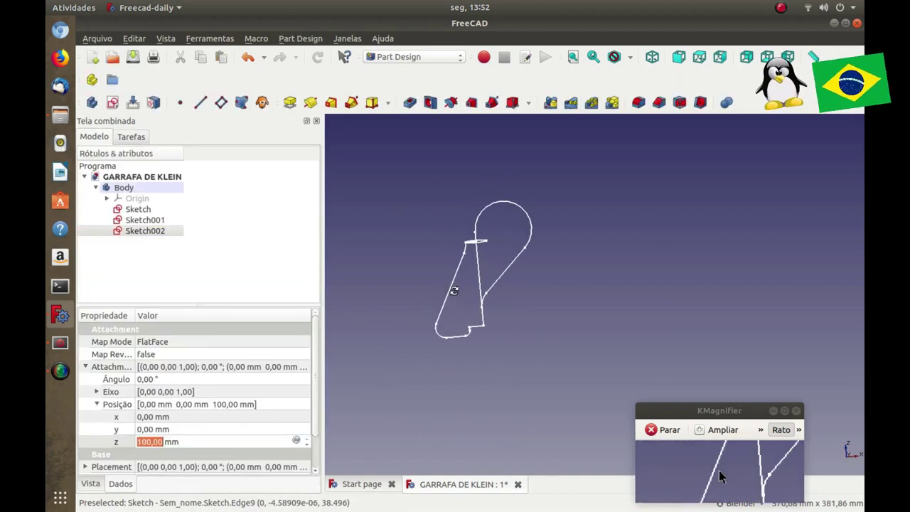
# Revolve Sketch 360° about its vertical sketch axis into a Revolution solid.
pyautogui.moveTo(405, 268); pyautogui.dragTo(380, 249, button='middle')
pyautogui.scroll(2, 398, 252)
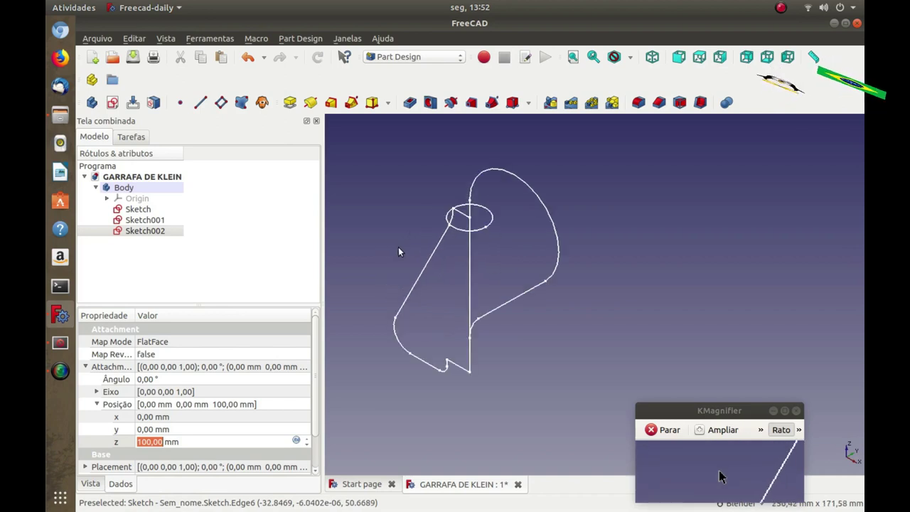
pyautogui.click(136, 210)
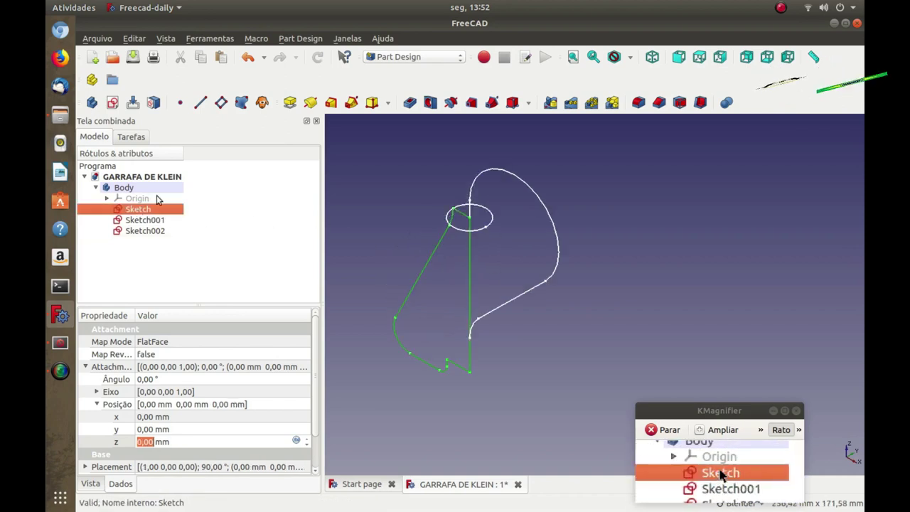
pyautogui.click(311, 105)
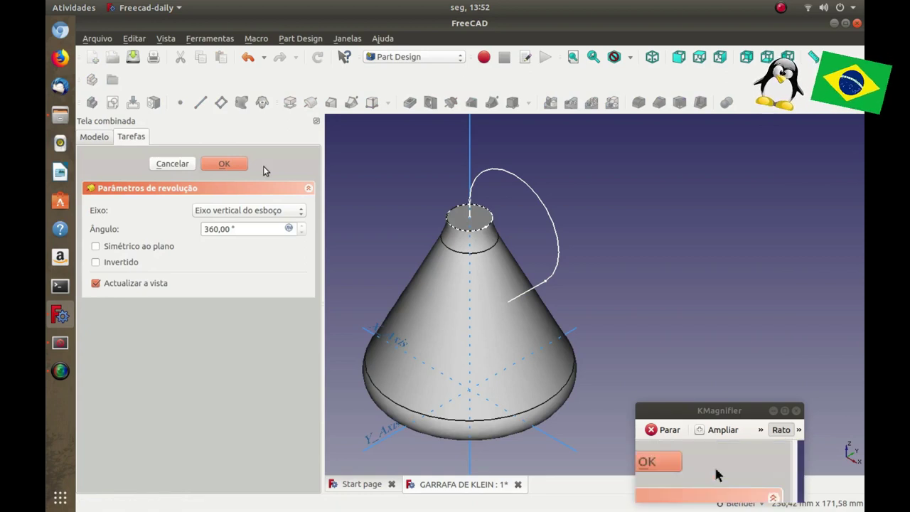
pyautogui.click(227, 165)
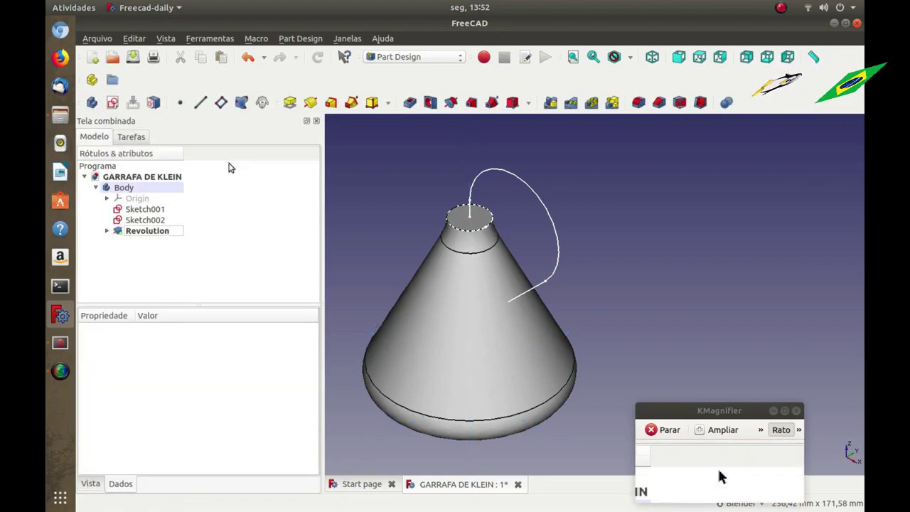
pyautogui.scroll(-2, 675, 193)
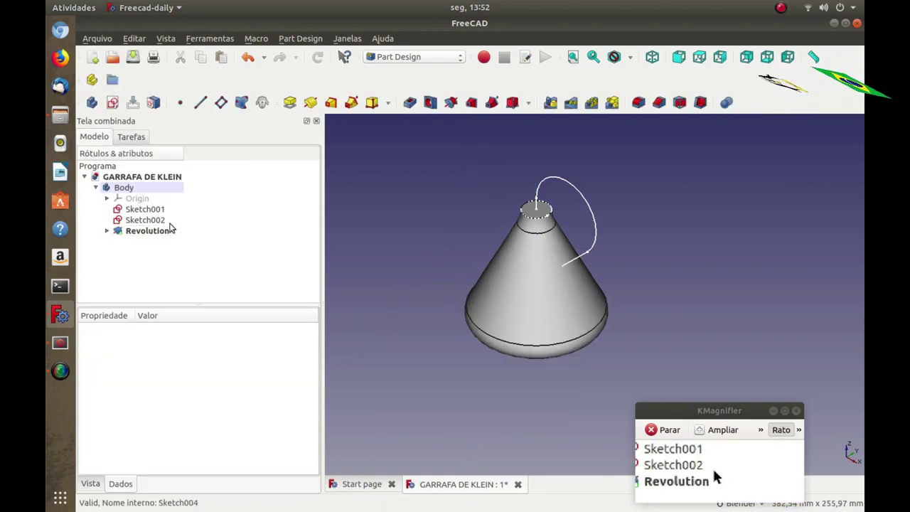
# Copy Revolution with its dependencies and paste it as Revolution001.
pyautogui.click(147, 231)
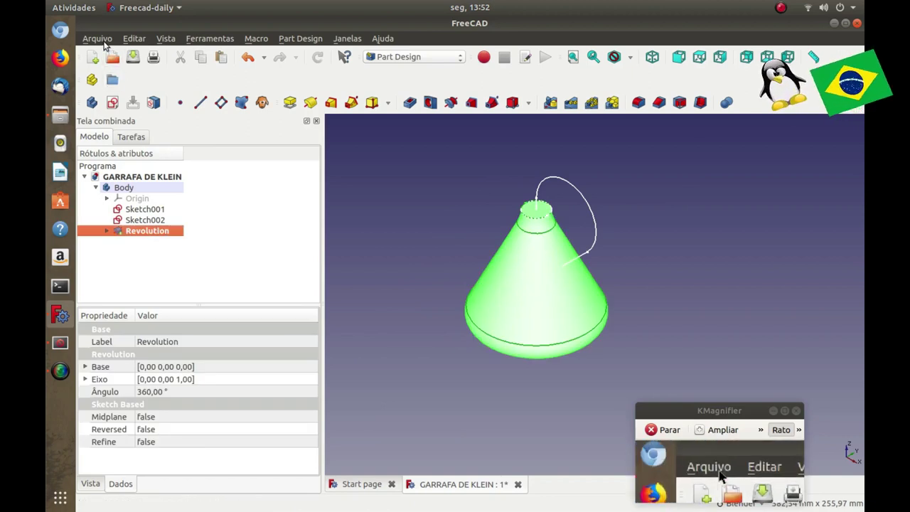
pyautogui.click(98, 39)
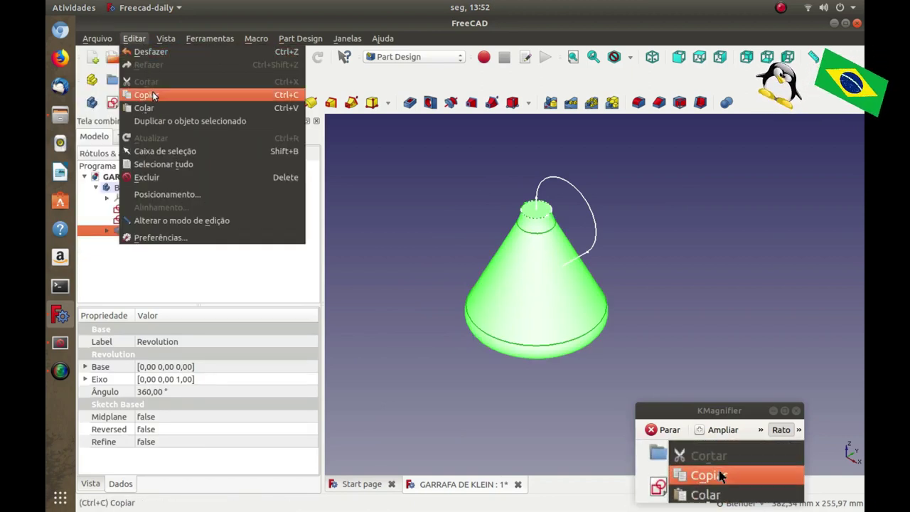
pyautogui.click(147, 95)
pyautogui.click(587, 287)
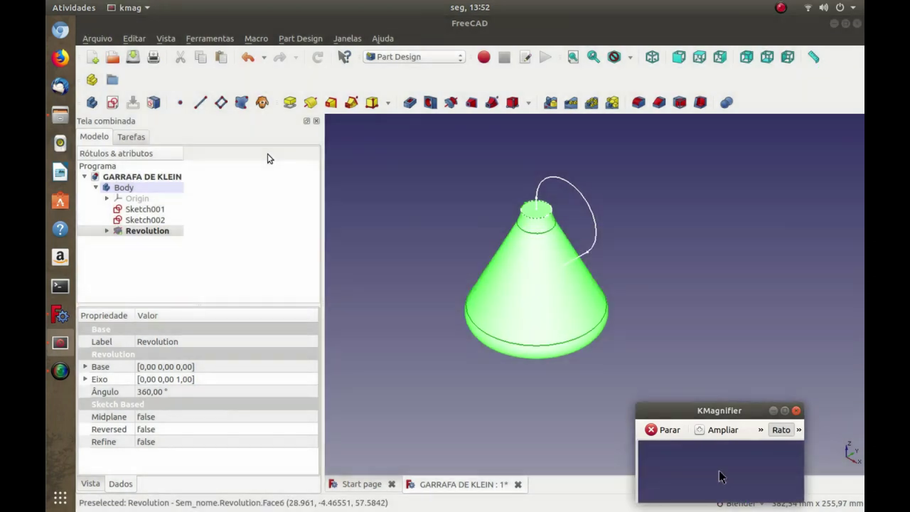
pyautogui.click(133, 38)
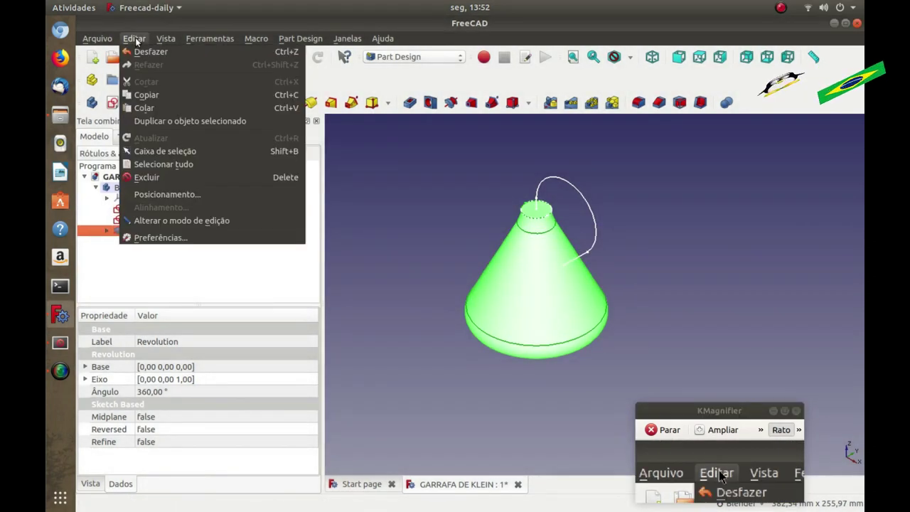
pyautogui.click(147, 107)
# Locate Revolution001's Sketch005, switch to front view, and set the Wireframe draw style.
pyautogui.click(240, 270)
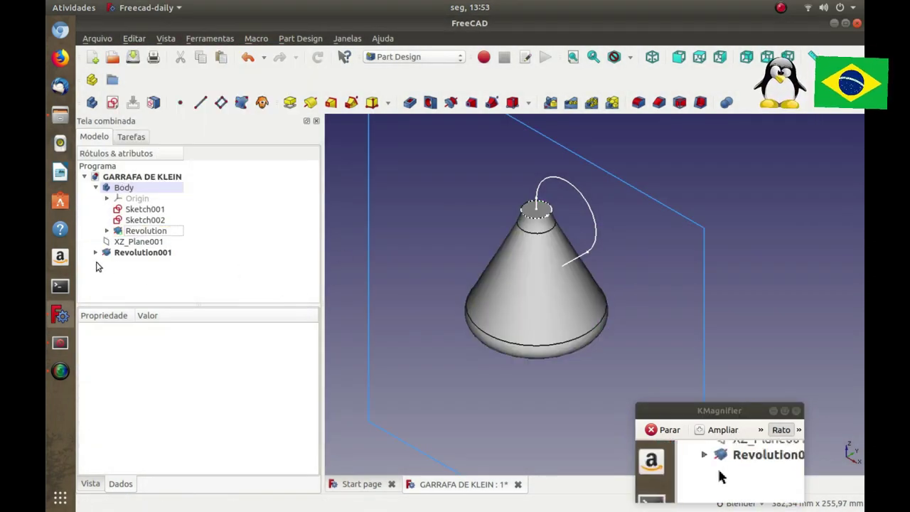
pyautogui.click(95, 252)
pyautogui.click(139, 264)
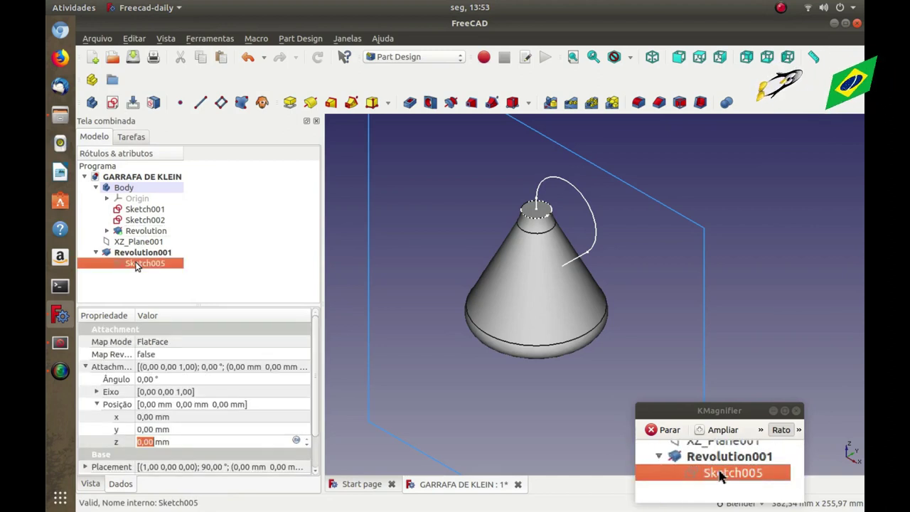
pyautogui.click(345, 237)
pyautogui.press('1')
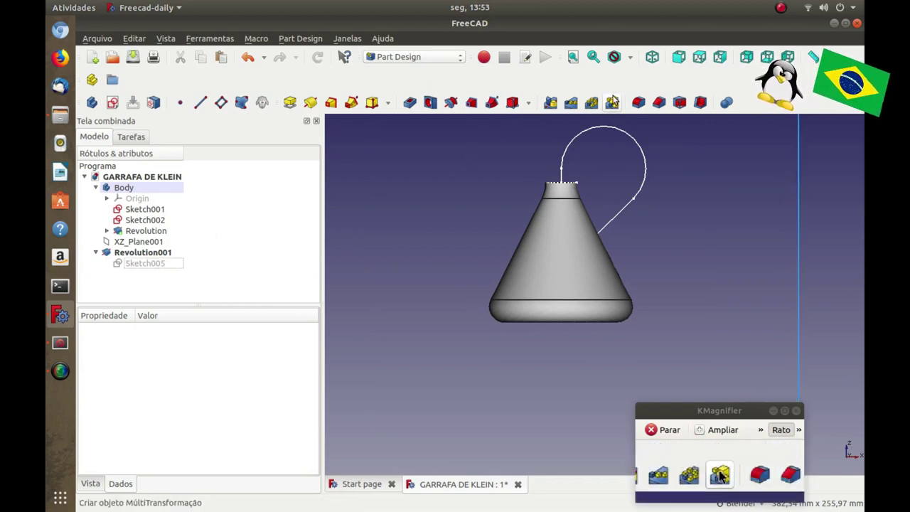
pyautogui.click(631, 59)
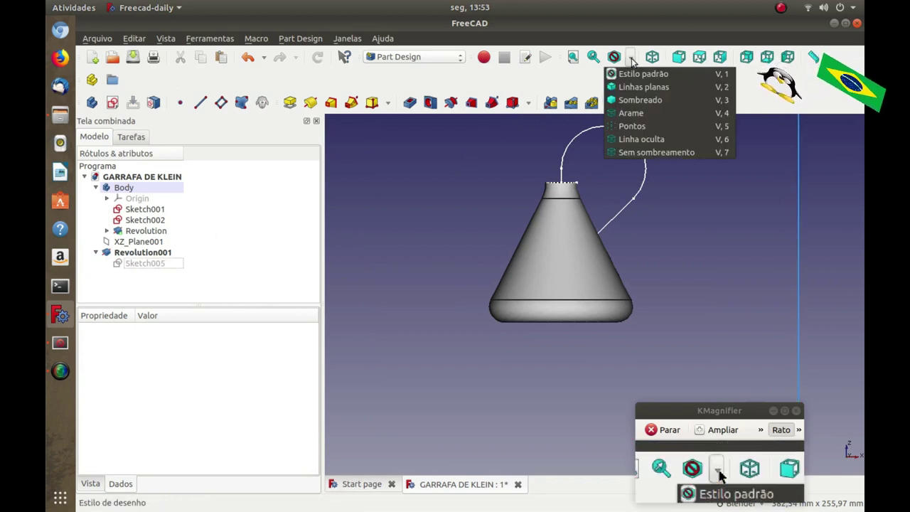
pyautogui.click(630, 113)
# In Sketch005, set the vertical dimension to 2 mm and the 5 mm fillet radius to 4 mm.
pyautogui.doubleClick(145, 263)
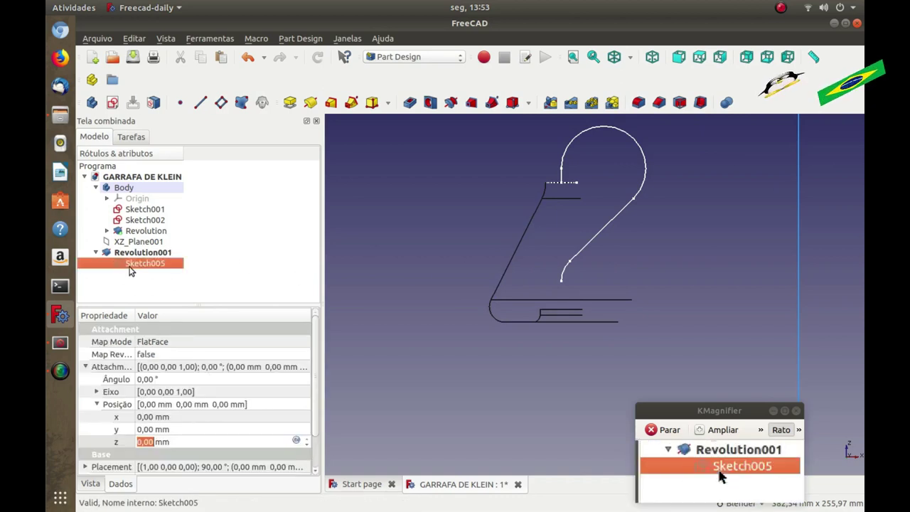
pyautogui.scroll(5, 557, 334)
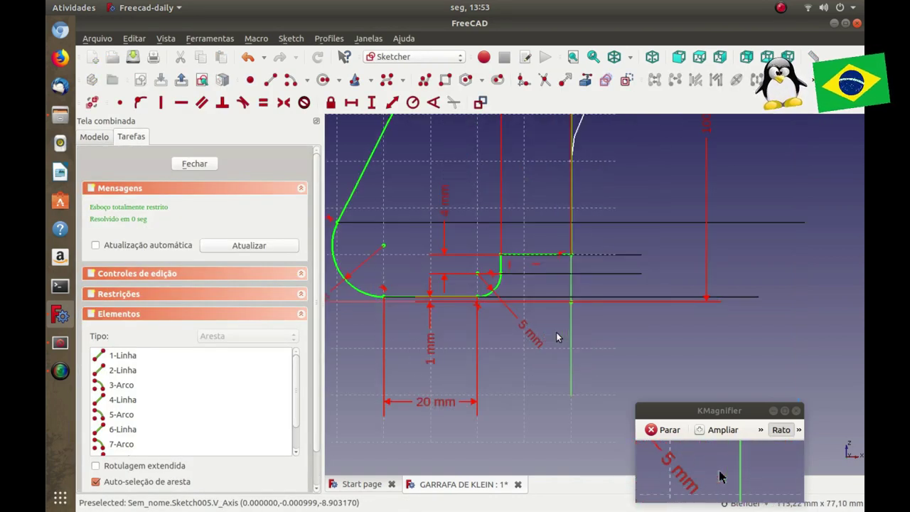
pyautogui.doubleClick(432, 351)
pyautogui.write('2')
pyautogui.click(534, 291)
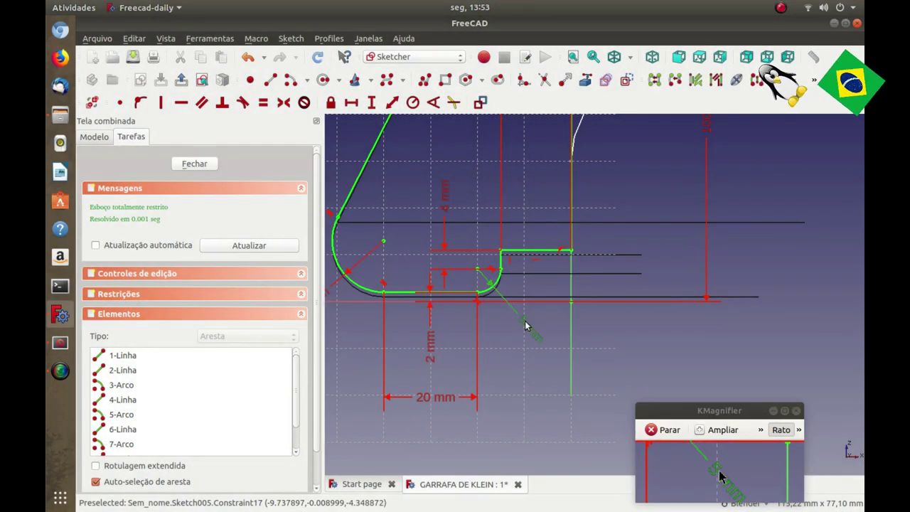
pyautogui.doubleClick(526, 325)
pyautogui.write('3')
pyautogui.press('BackSpace')
pyautogui.write('4')
pyautogui.click(537, 290)
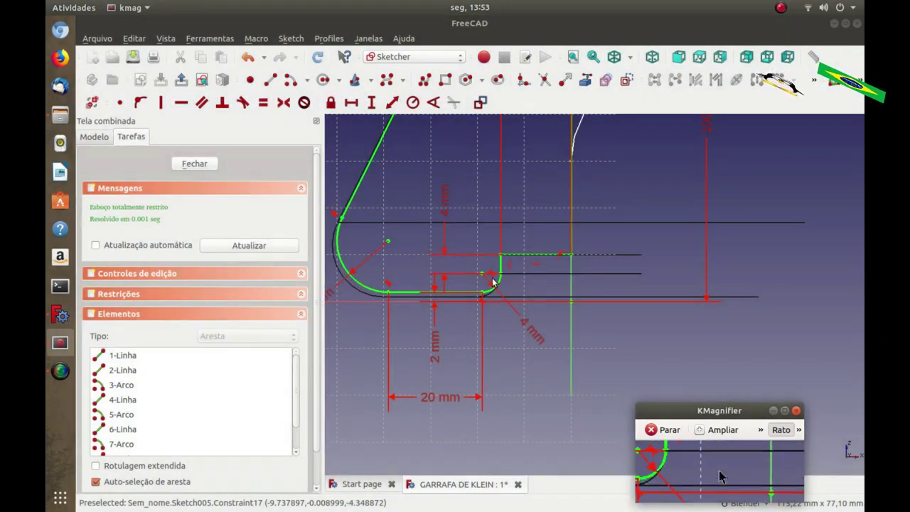
pyautogui.scroll(-2, 489, 324)
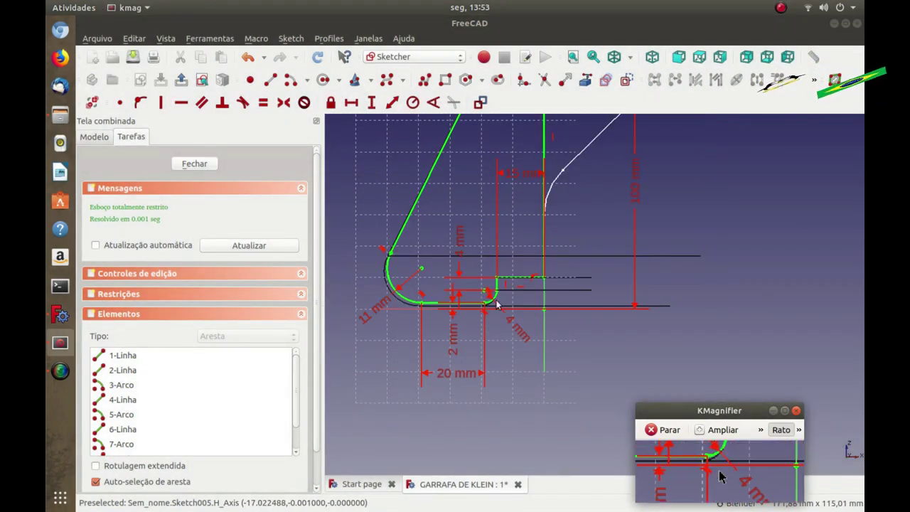
# Change the 15 mm dimension to 16 mm and the 11 mm radius to 10 mm.
pyautogui.doubleClick(518, 178)
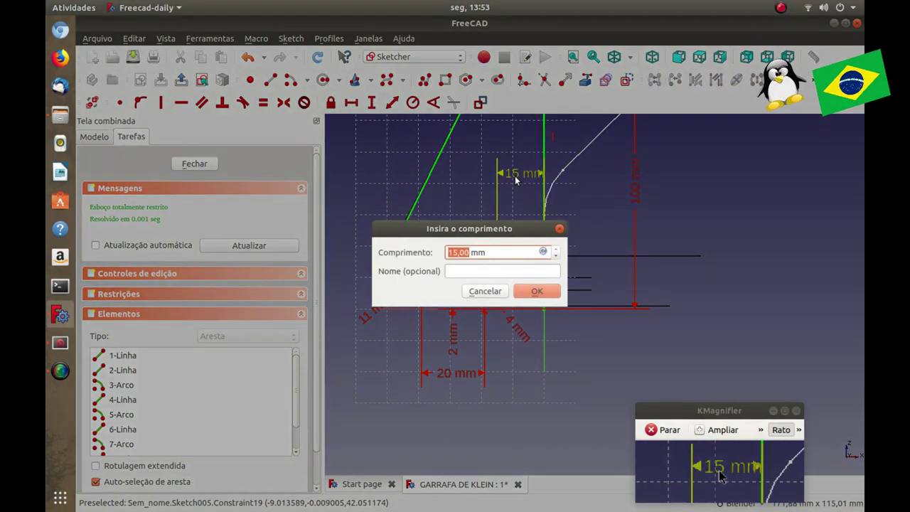
pyautogui.write('6')
pyautogui.click(537, 290)
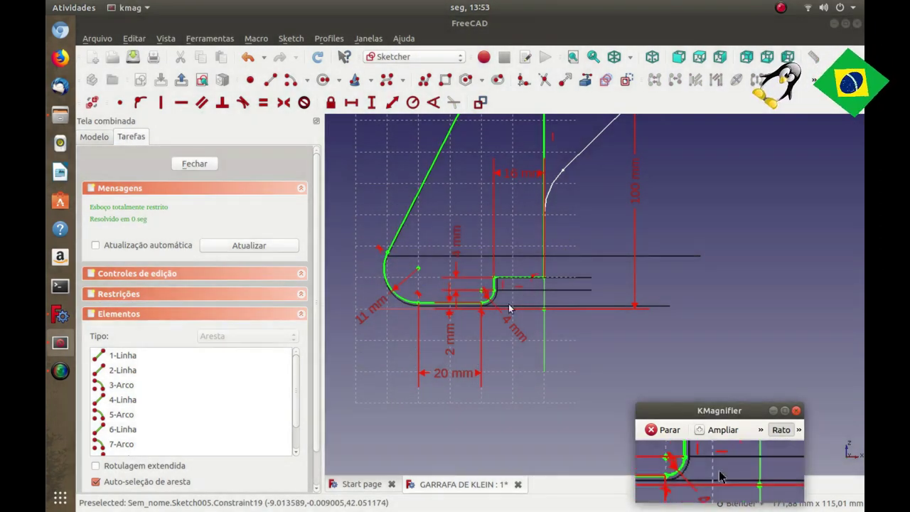
pyautogui.doubleClick(377, 307)
pyautogui.write('10')
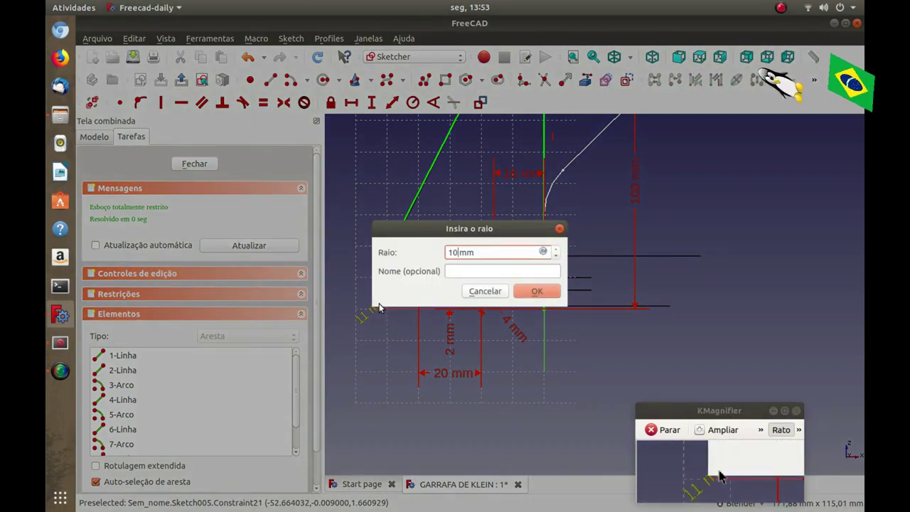
pyautogui.click(537, 291)
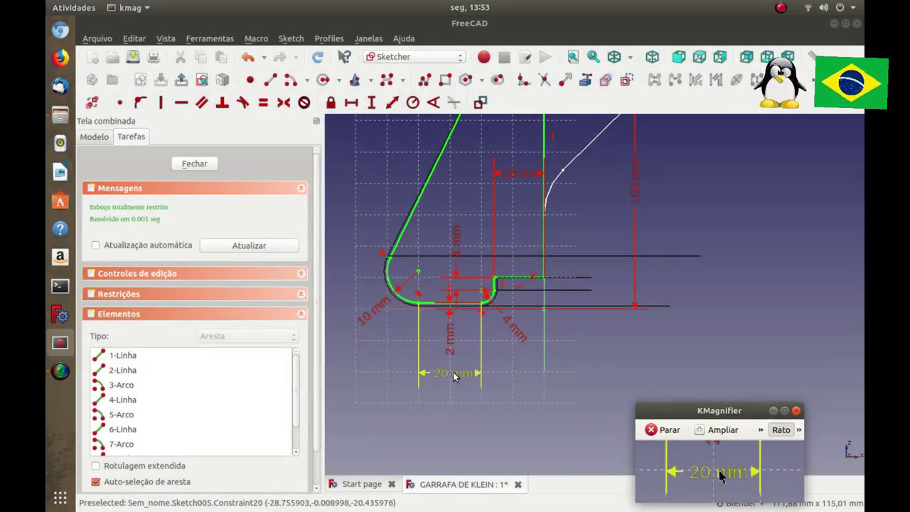
pyautogui.scroll(-2, 455, 377)
pyautogui.scroll(3, 467, 252)
pyautogui.scroll(2, 467, 251)
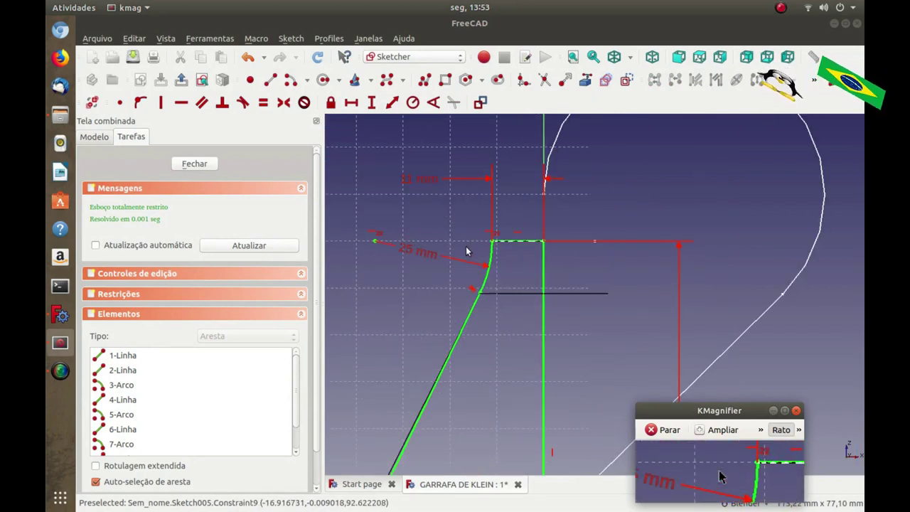
# Change the 25 mm radius to 26 mm and the 11 mm length to 10 mm, then close the sketch.
pyautogui.doubleClick(425, 257)
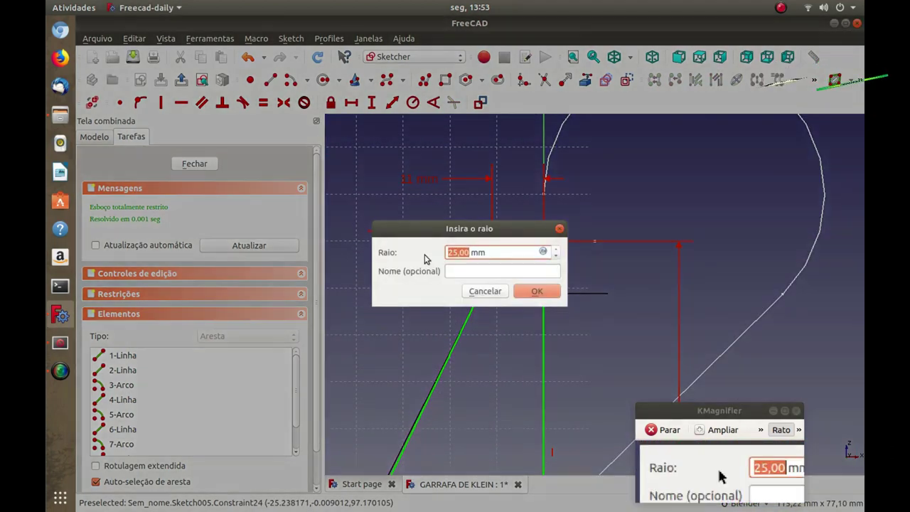
pyautogui.click(534, 291)
pyautogui.doubleClick(428, 183)
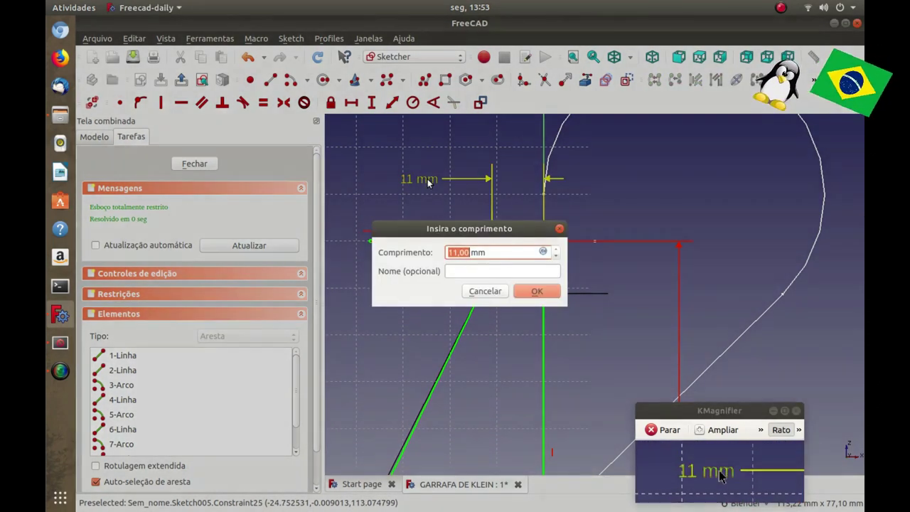
pyautogui.click(533, 291)
pyautogui.scroll(-5, 498, 276)
pyautogui.scroll(2, 497, 276)
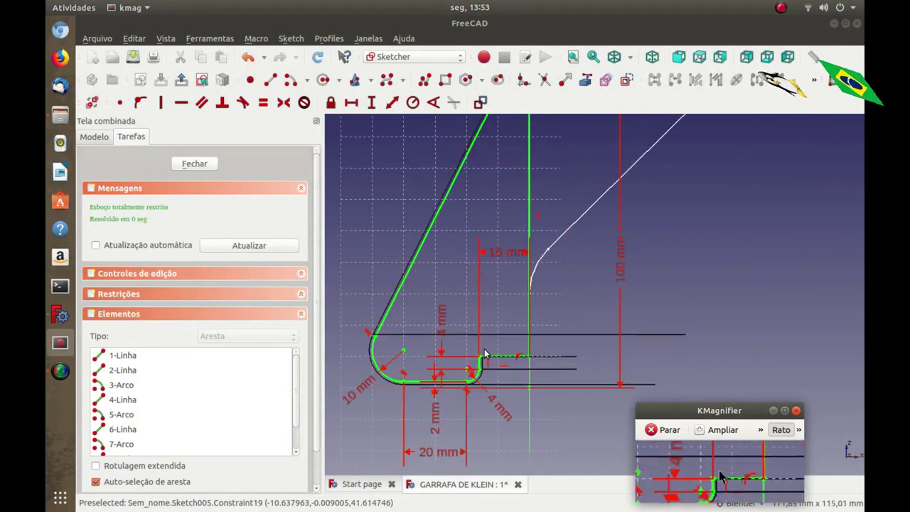
pyautogui.scroll(1, 488, 355)
pyautogui.scroll(2, 533, 313)
pyautogui.scroll(1, 533, 313)
pyautogui.scroll(1, 533, 313)
pyautogui.scroll(-4, 434, 293)
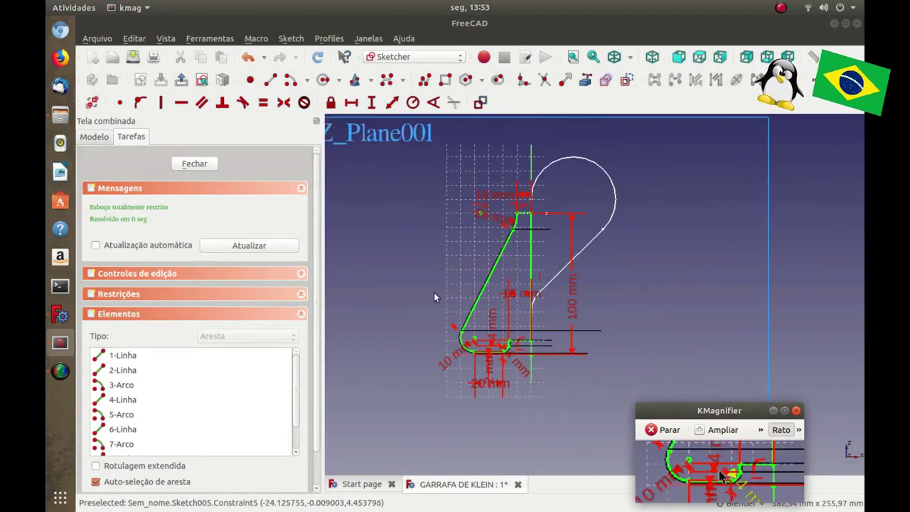
pyautogui.click(195, 166)
# Switch the draw style back to Shaded and tilt the view.
pyautogui.scroll(-1, 476, 297)
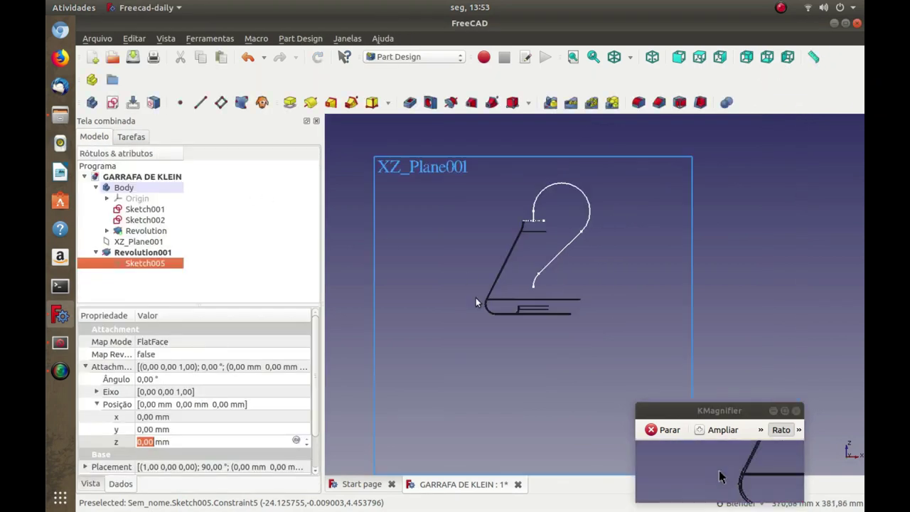
pyautogui.scroll(1, 516, 247)
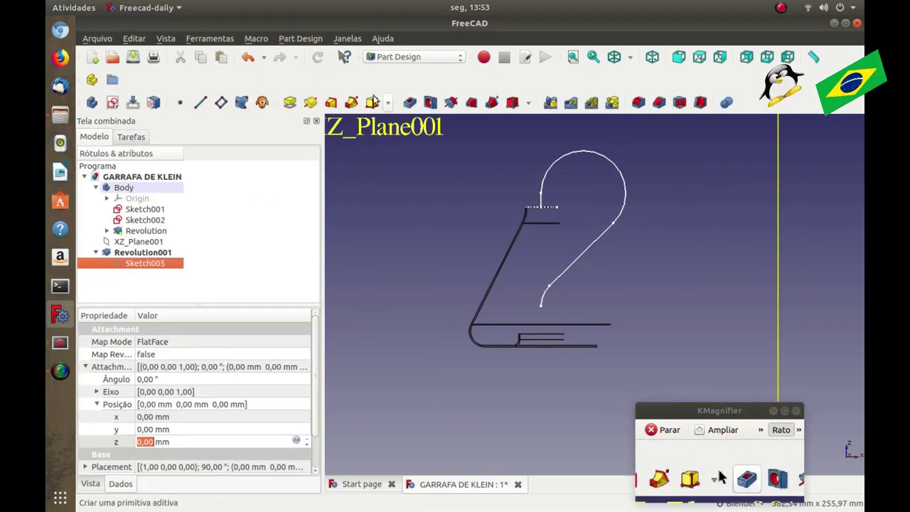
pyautogui.click(630, 57)
pyautogui.click(640, 72)
pyautogui.moveTo(559, 195)
pyautogui.mouseDown(button='middle')
pyautogui.moveTo(552, 239)
pyautogui.moveTo(562, 248)
pyautogui.mouseUp(button='middle')
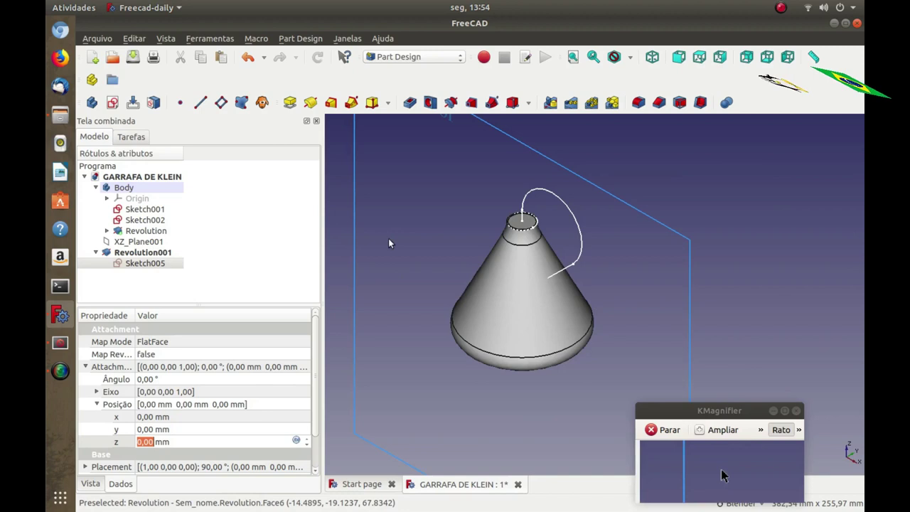
# Select Revolution and Revolution001, clear the selection, and open the workbench list.
pyautogui.click(252, 256)
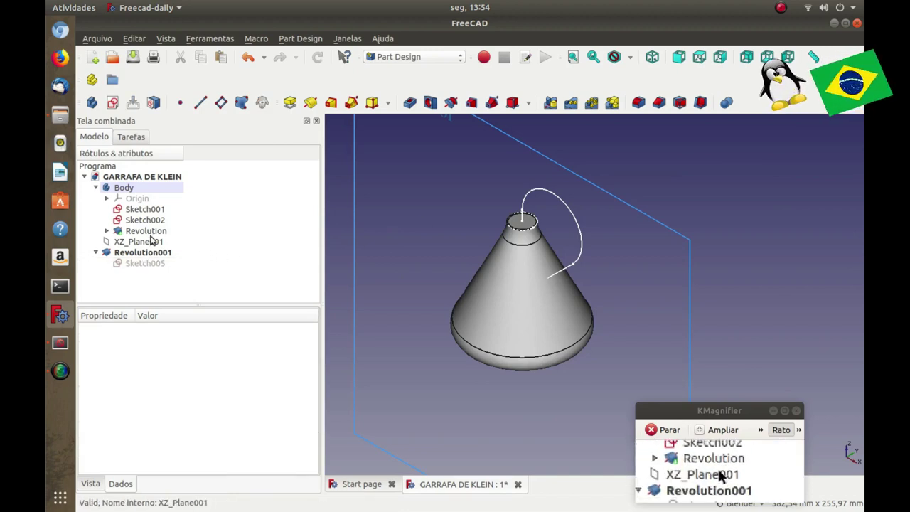
pyautogui.click(146, 230)
pyautogui.keyDown('ctrl'); pyautogui.click(159, 253); pyautogui.keyUp('ctrl')
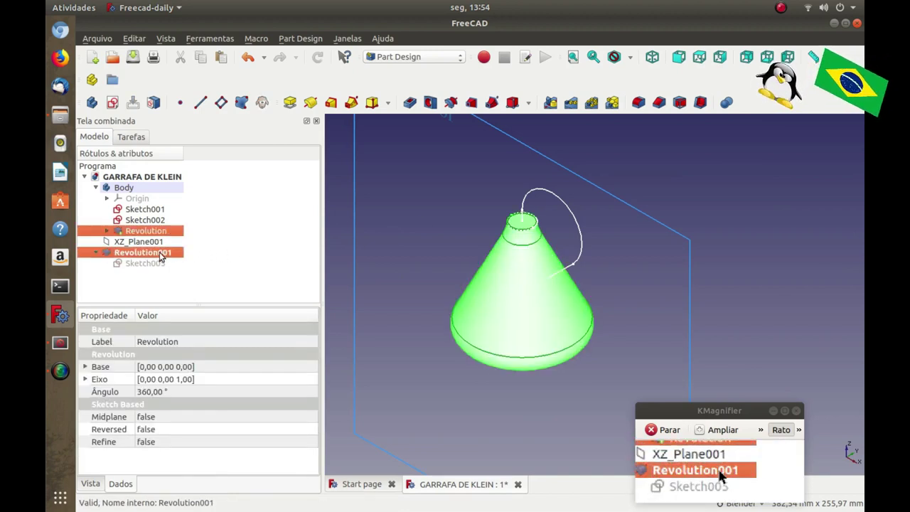
pyautogui.click(343, 197)
pyautogui.click(415, 57)
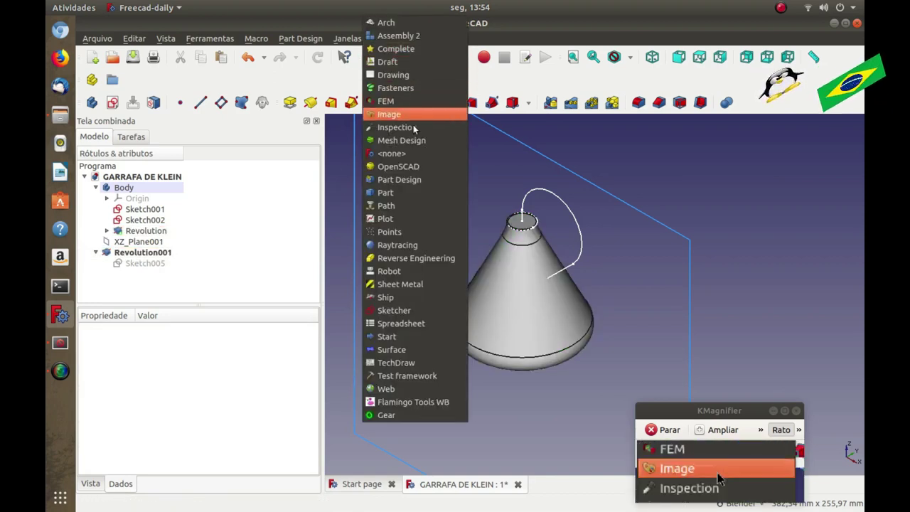
# In the Part workbench, cut Revolution001 from Revolution to leave a hollow bottle shell.
pyautogui.click(388, 193)
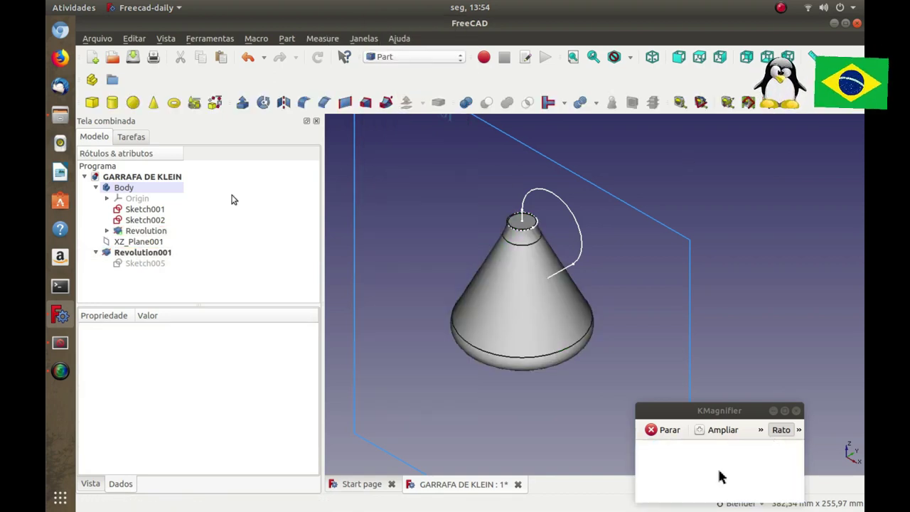
pyautogui.click(154, 233)
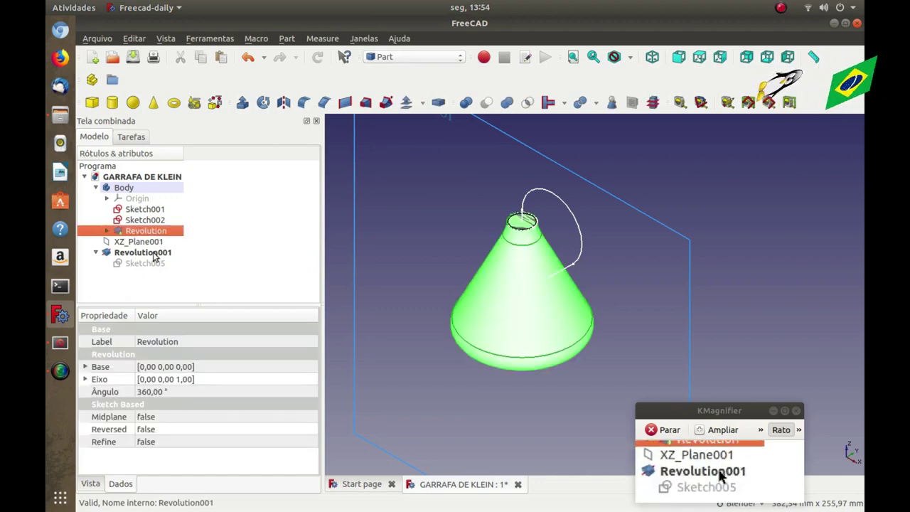
pyautogui.keyDown('ctrl'); pyautogui.click(153, 254); pyautogui.keyUp('ctrl')
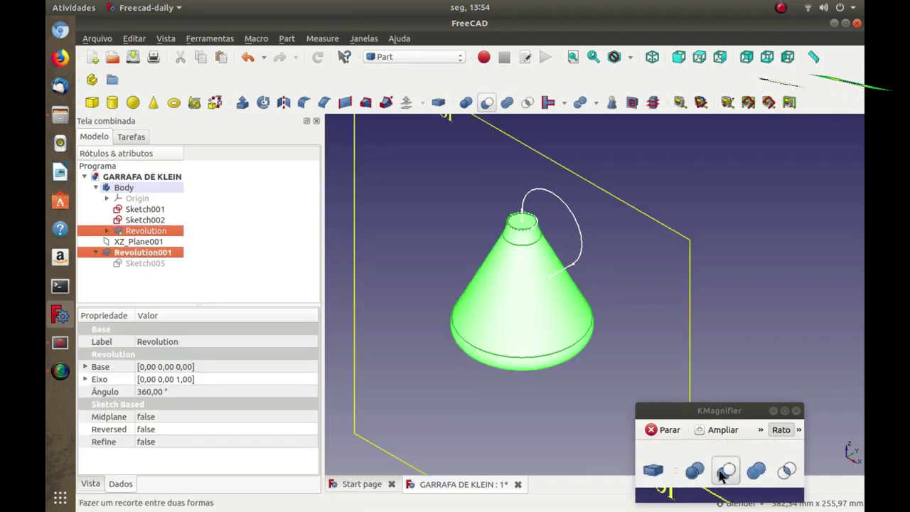
pyautogui.click(487, 103)
pyautogui.moveTo(523, 234)
pyautogui.mouseDown(button='middle')
pyautogui.moveTo(523, 295)
pyautogui.moveTo(725, 170)
pyautogui.moveTo(557, 274)
pyautogui.moveTo(512, 224)
pyautogui.mouseUp(button='middle')
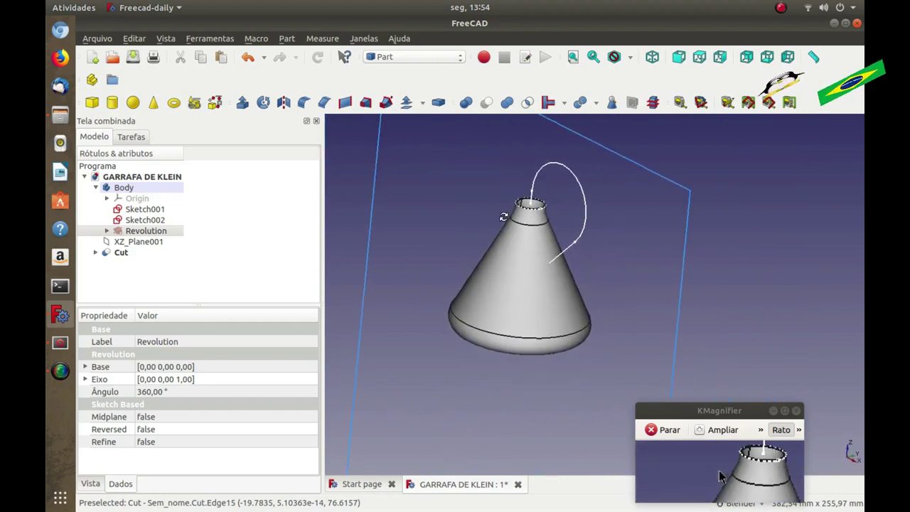
# In wireframe view, sweep Sketch002's circle along Sketch001's curved path as a Frenet solid.
pyautogui.moveTo(527, 223); pyautogui.dragTo(528, 223, button='middle')
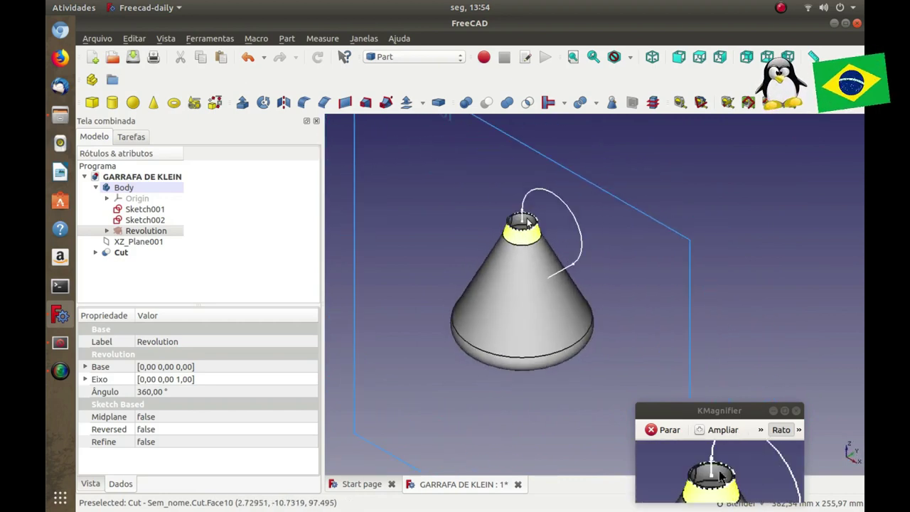
pyautogui.click(361, 219)
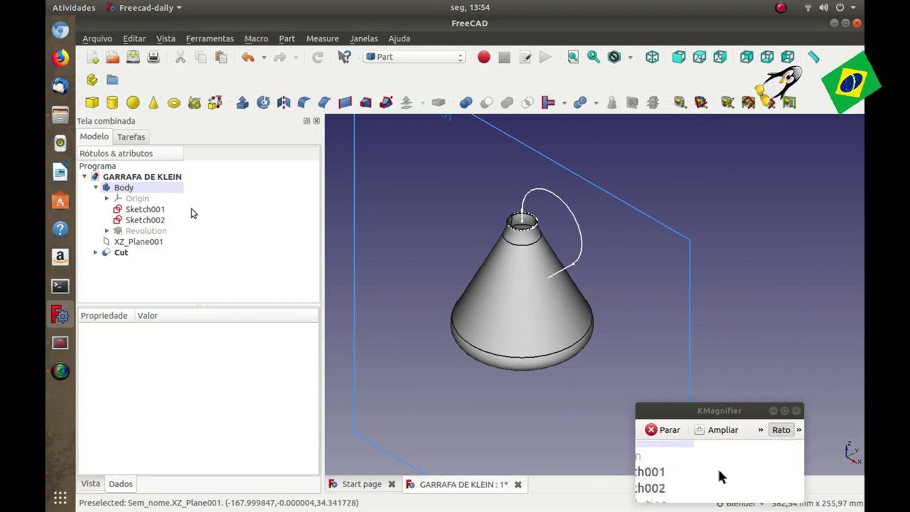
pyautogui.click(387, 104)
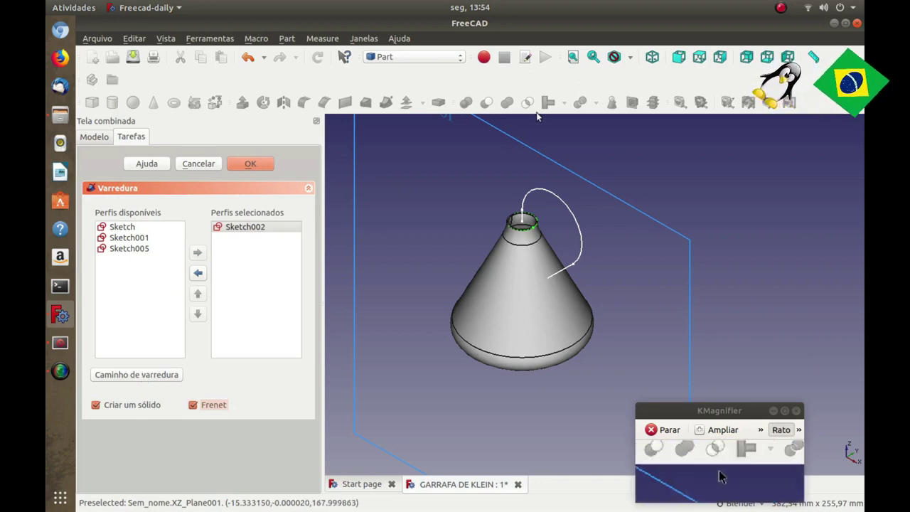
pyautogui.click(631, 59)
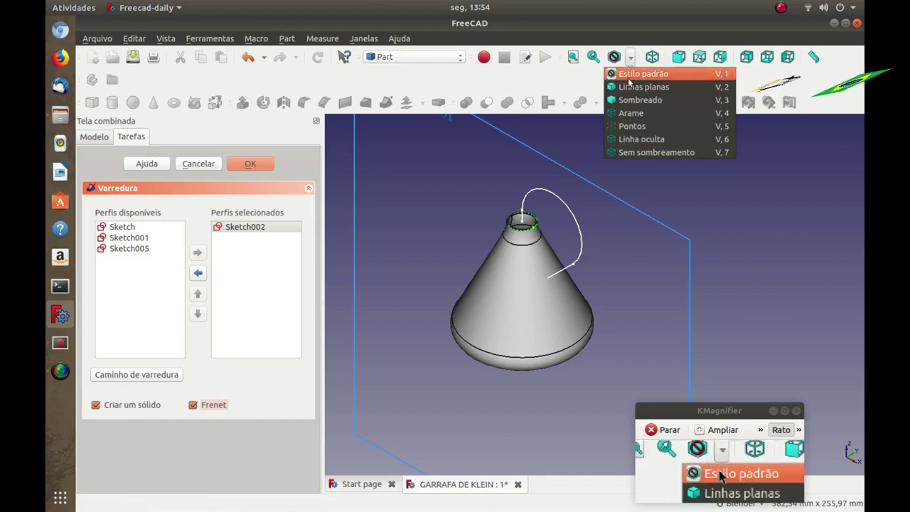
pyautogui.click(629, 113)
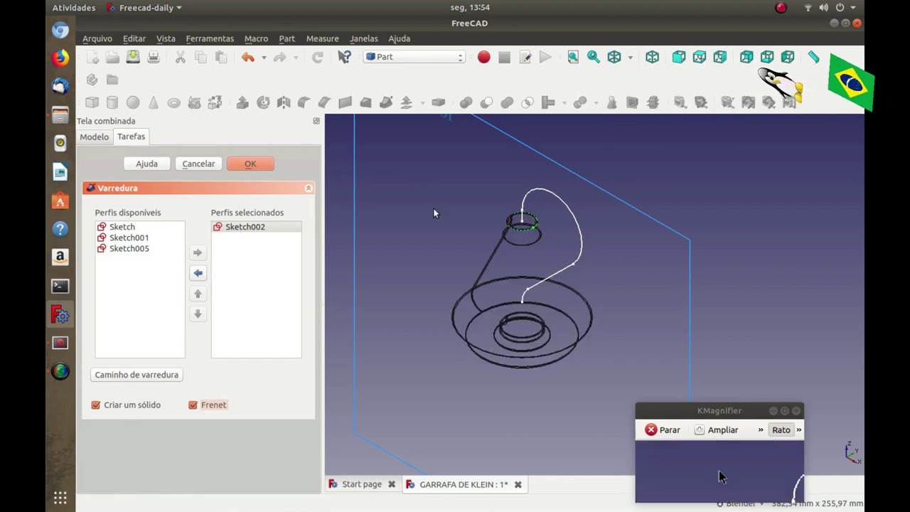
pyautogui.click(135, 378)
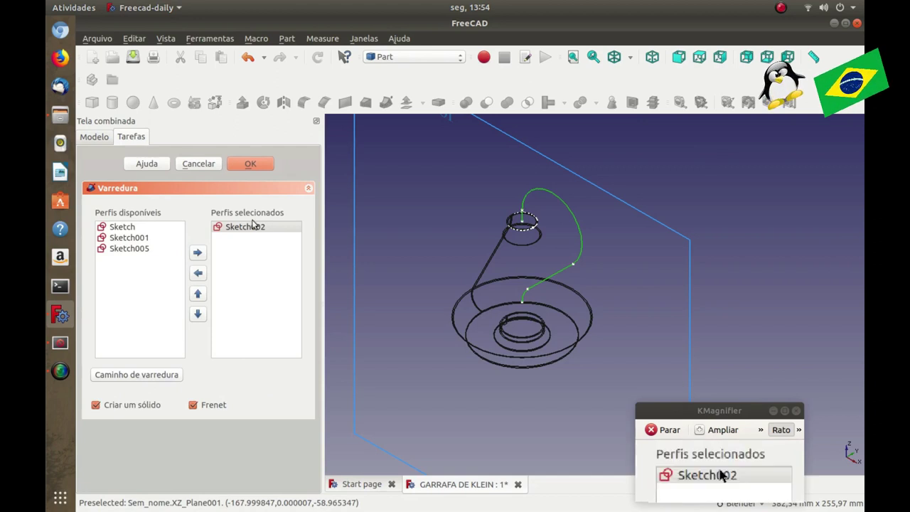
pyautogui.click(245, 169)
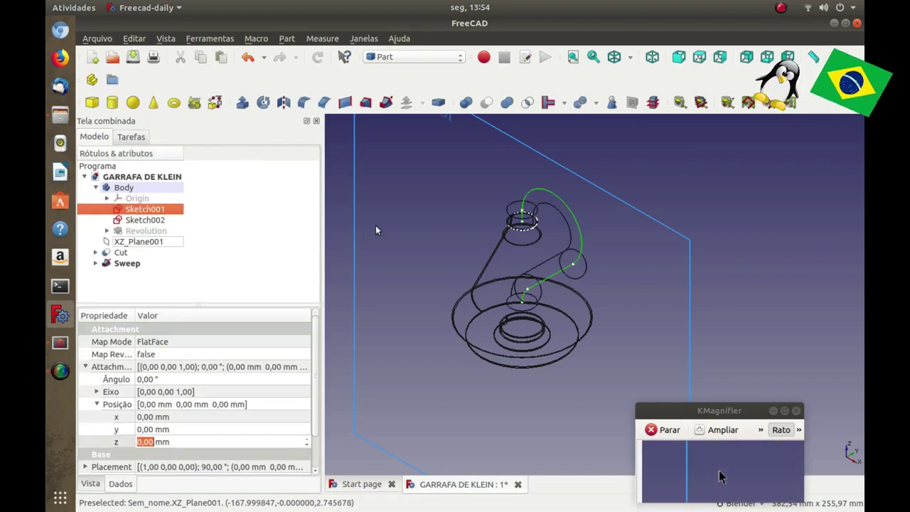
pyautogui.click(339, 184)
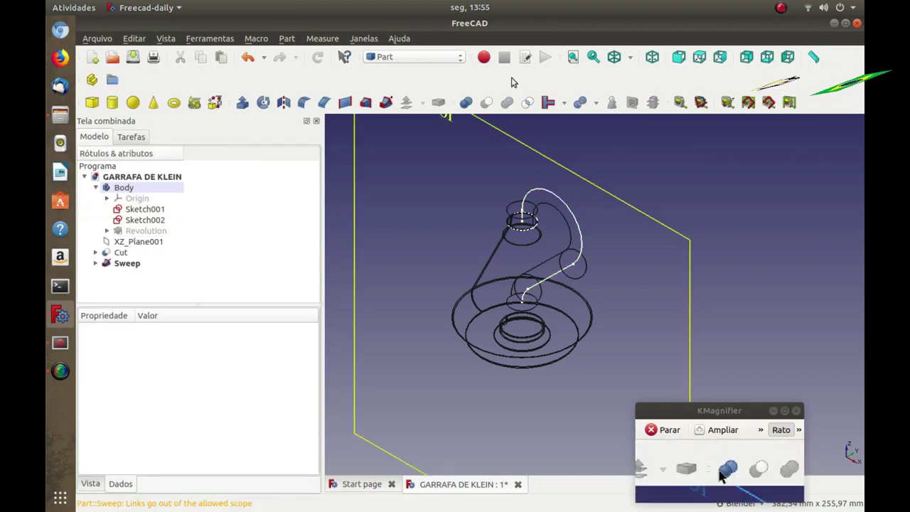
# Restore the default shaded draw style and hide the XZ_Plane001 plane.
pyautogui.click(632, 57)
pyautogui.click(644, 74)
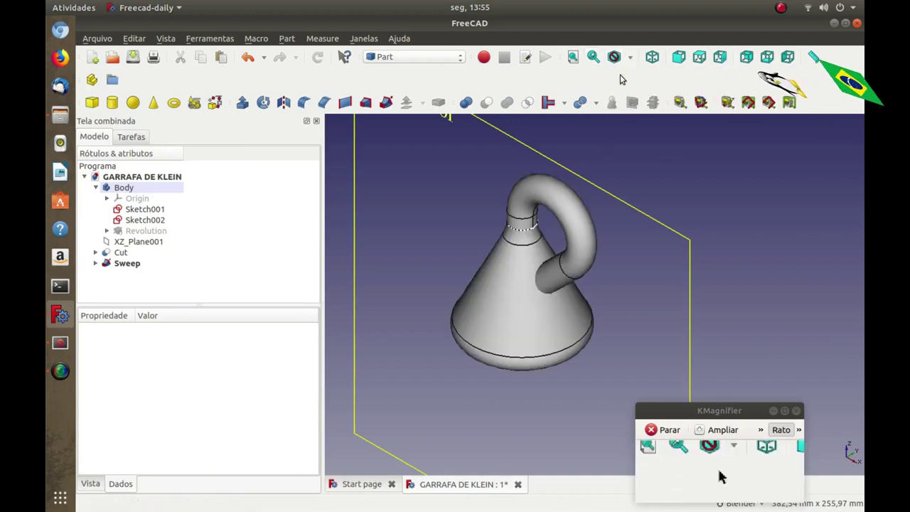
pyautogui.moveTo(467, 275)
pyautogui.mouseDown(button='middle')
pyautogui.moveTo(477, 255)
pyautogui.moveTo(712, 202)
pyautogui.moveTo(462, 263)
pyautogui.moveTo(470, 272)
pyautogui.mouseUp(button='middle')
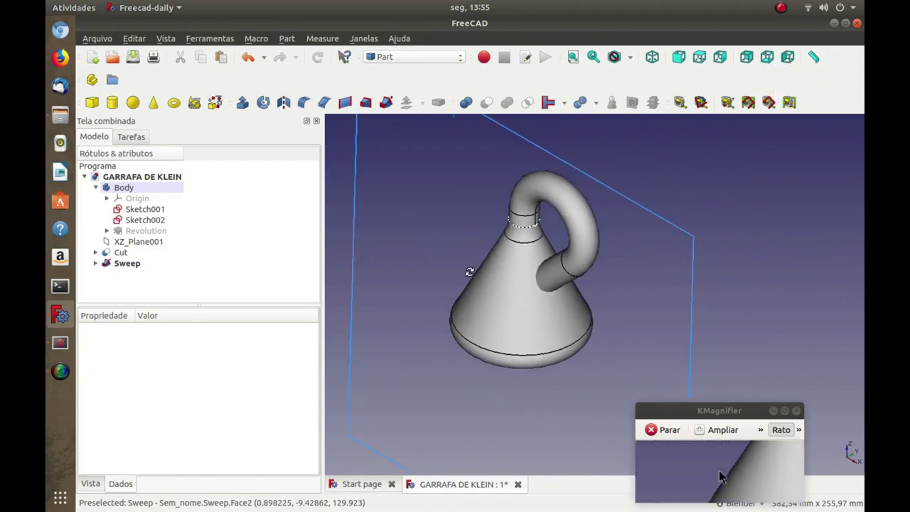
pyautogui.click(538, 148)
pyautogui.press('space')
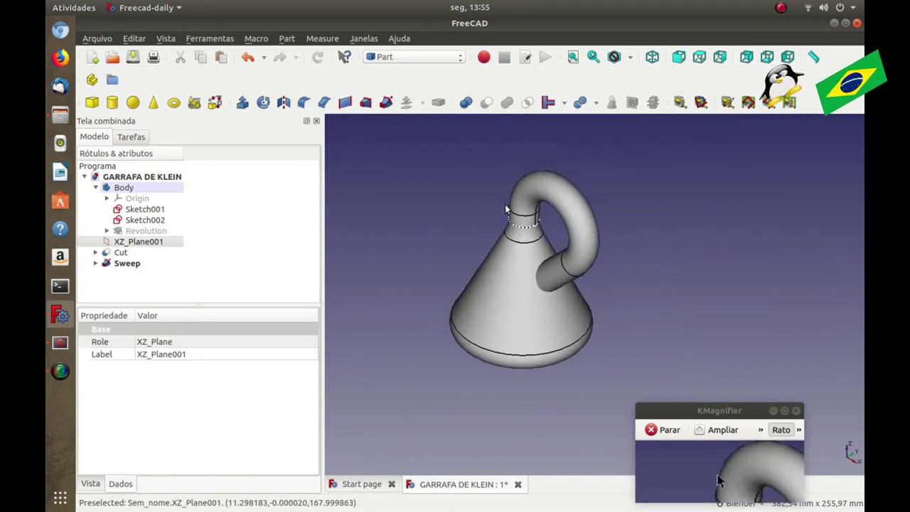
pyautogui.scroll(2, 472, 256)
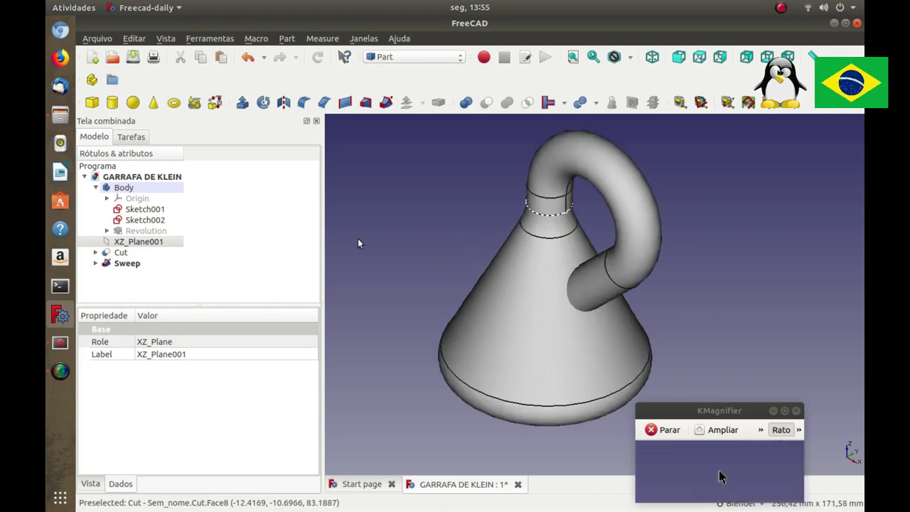
# Copy the Sweep together with the objects it depends on.
pyautogui.click(212, 259)
pyautogui.click(130, 267)
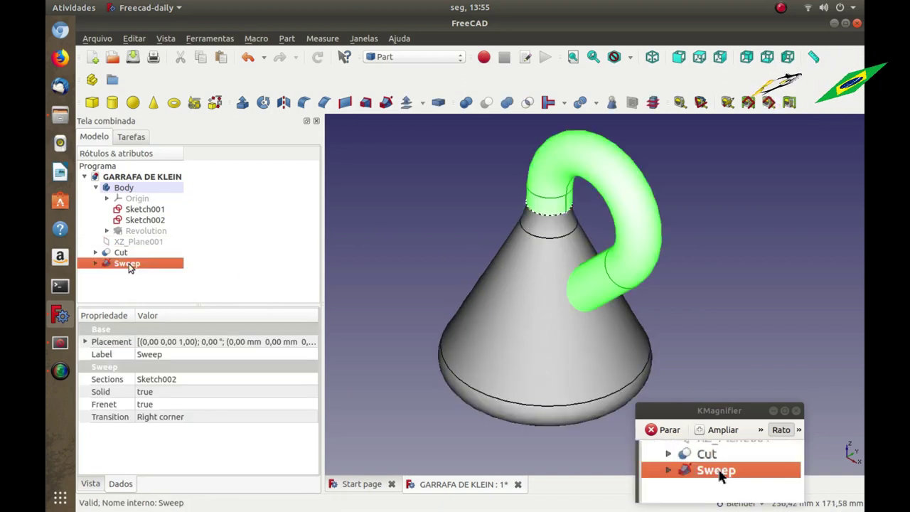
pyautogui.click(134, 40)
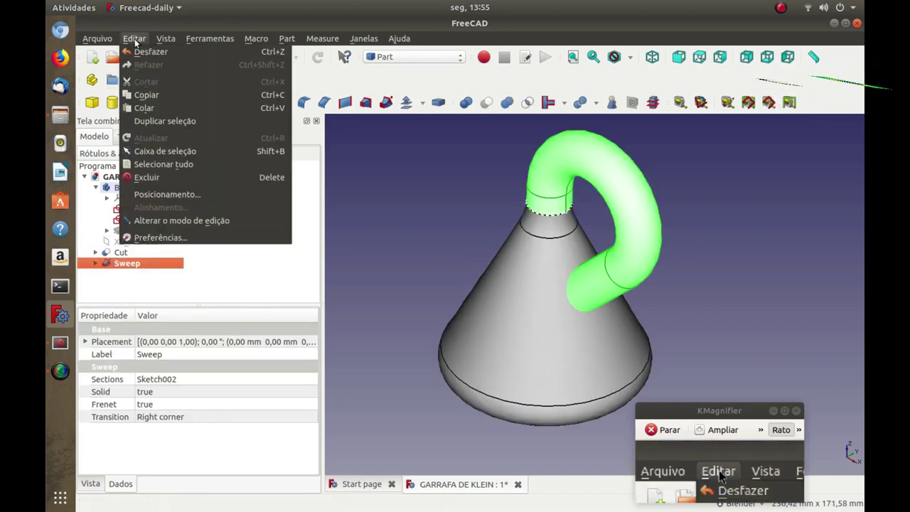
pyautogui.click(146, 95)
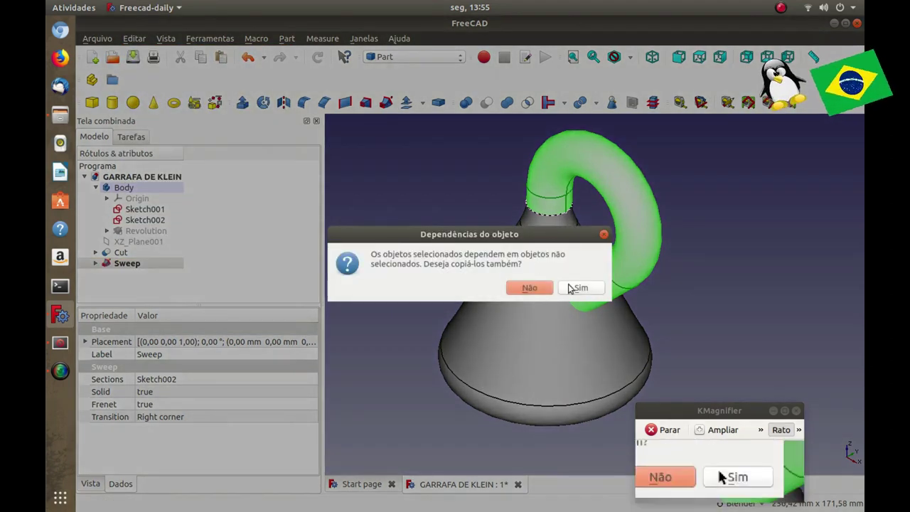
pyautogui.click(580, 287)
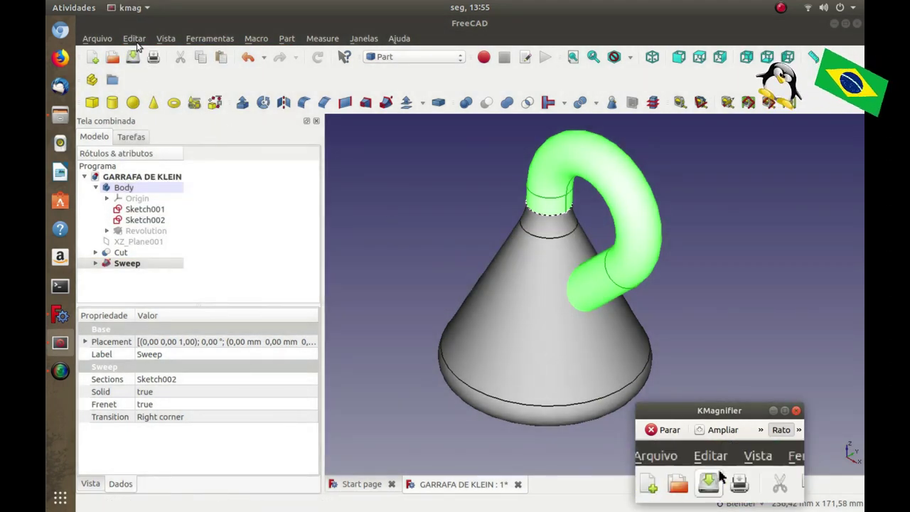
pyautogui.click(135, 39)
# Paste the copied Sweep into the model as Sweep001 and select it.
pyautogui.click(147, 108)
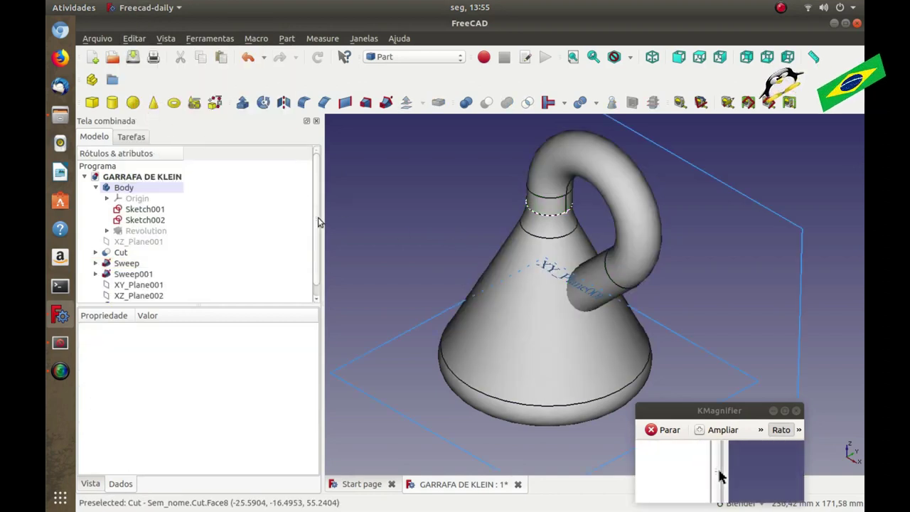
pyautogui.scroll(-1, 319, 222)
pyautogui.click(133, 263)
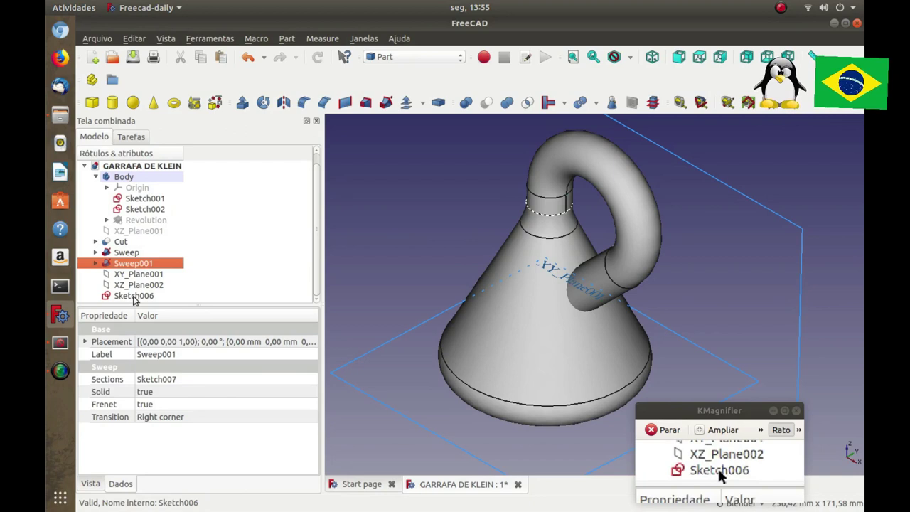
# Edit Sketch006 with the display style set to wireframe (Arame), then close it.
pyautogui.doubleClick(133, 296)
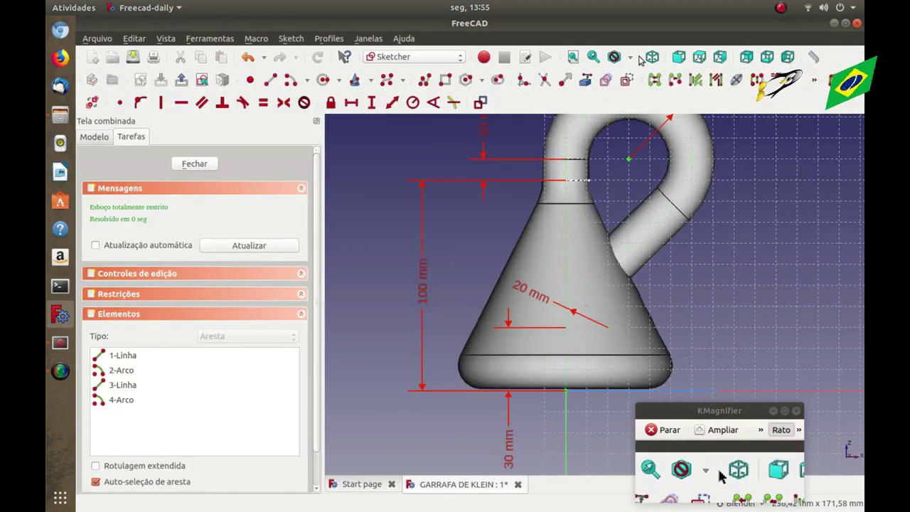
pyautogui.click(631, 57)
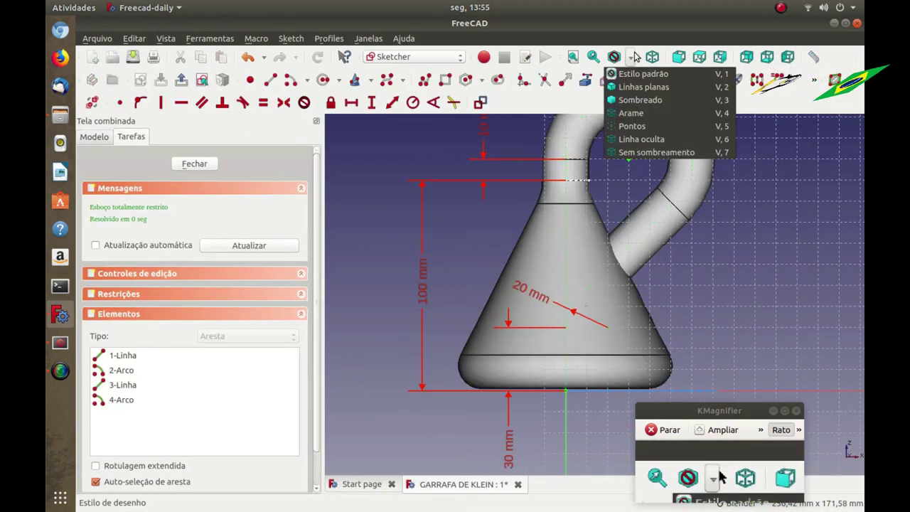
pyautogui.click(630, 113)
pyautogui.scroll(-2, 558, 231)
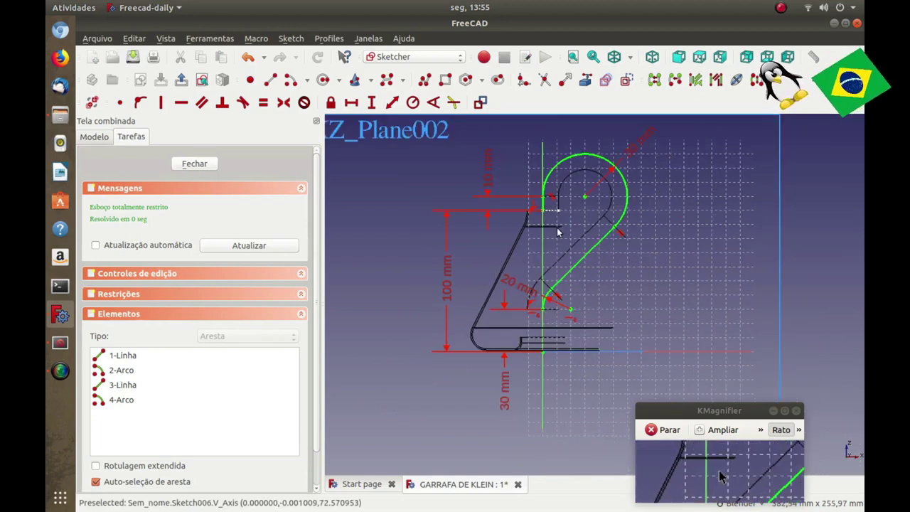
pyautogui.scroll(2, 567, 225)
pyautogui.scroll(-2, 538, 221)
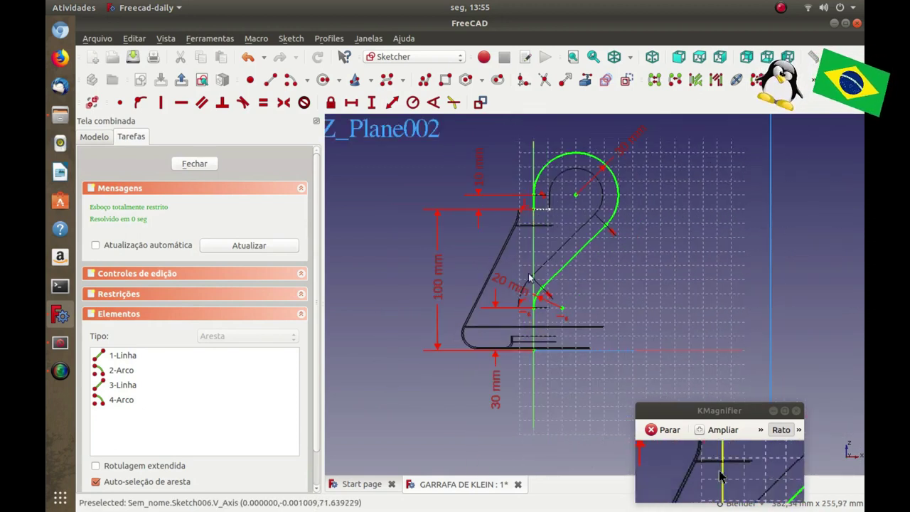
pyautogui.scroll(3, 519, 313)
pyautogui.scroll(-3, 495, 308)
pyautogui.click(190, 165)
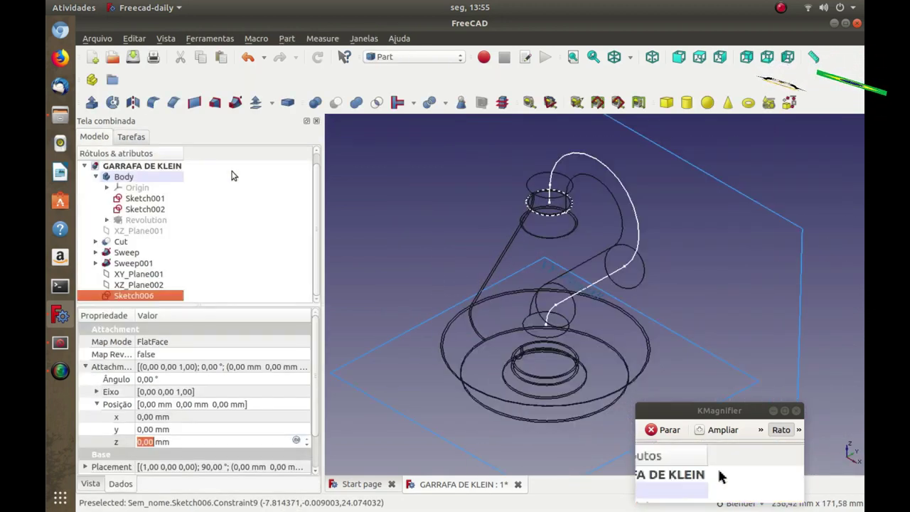
# Select Sketch006 and the XZ_Plane002 plane in the tree.
pyautogui.click(377, 220)
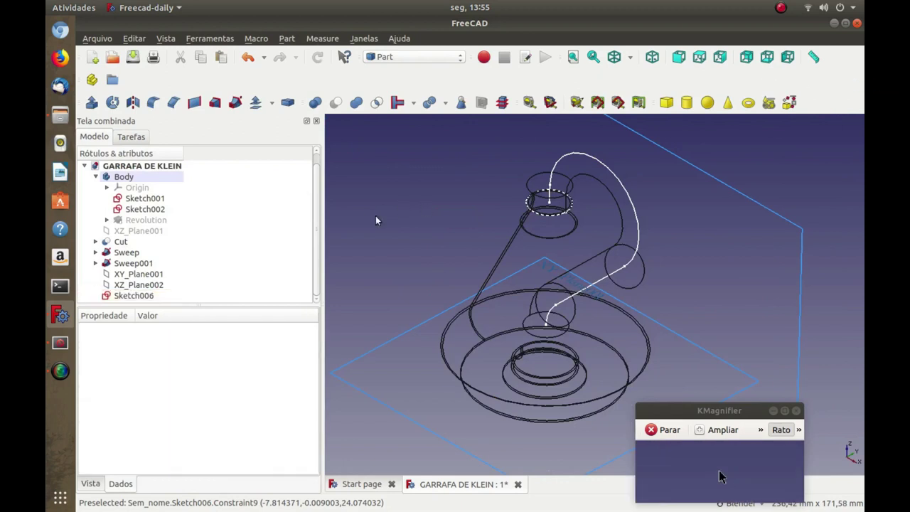
pyautogui.click(147, 299)
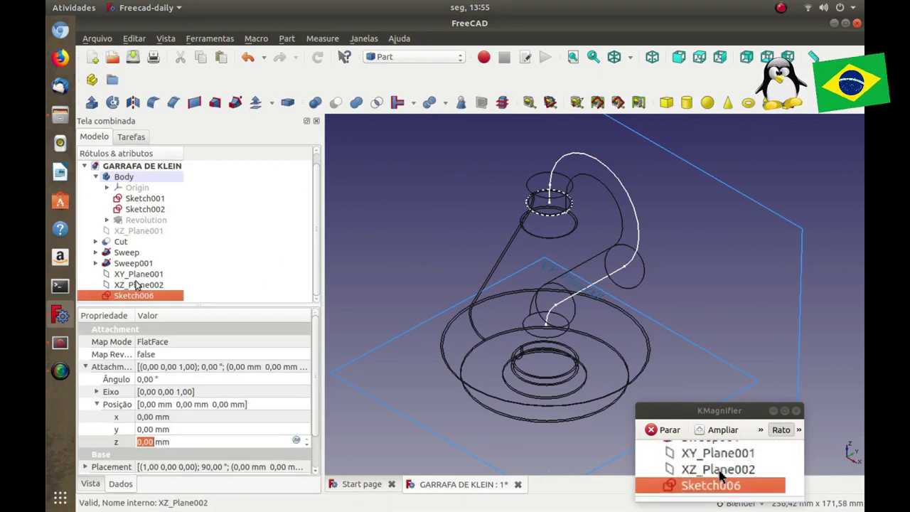
pyautogui.click(146, 286)
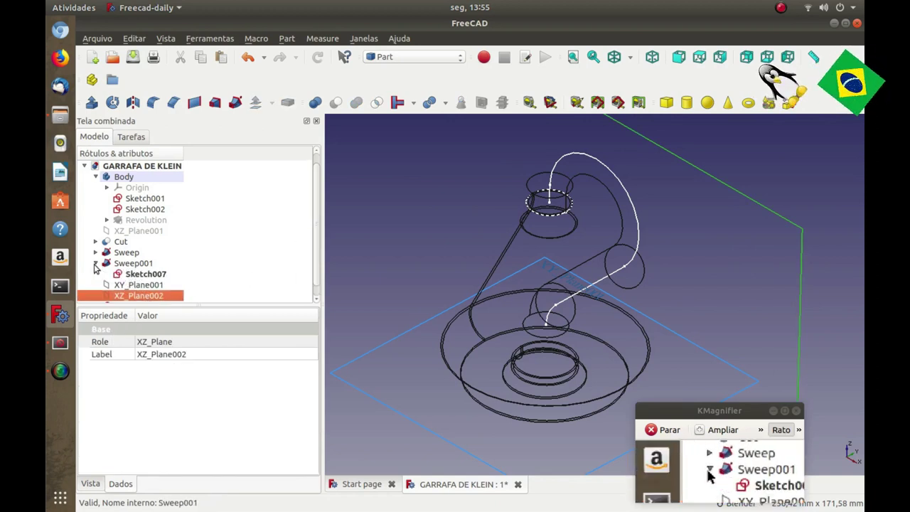
# Change Sketch007's profile circle radius from 11 mm to 10 mm and close the sketch.
pyautogui.doubleClick(132, 274)
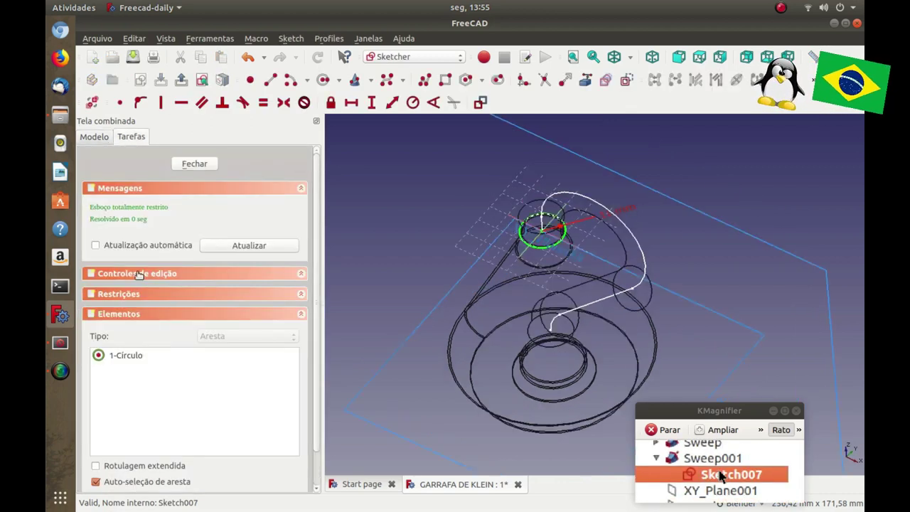
pyautogui.scroll(3, 606, 348)
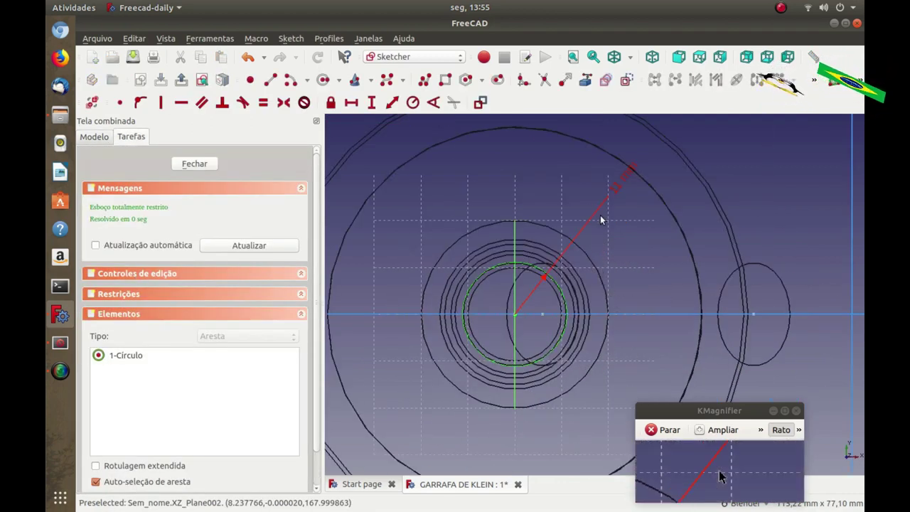
pyautogui.doubleClick(619, 191)
pyautogui.write('10')
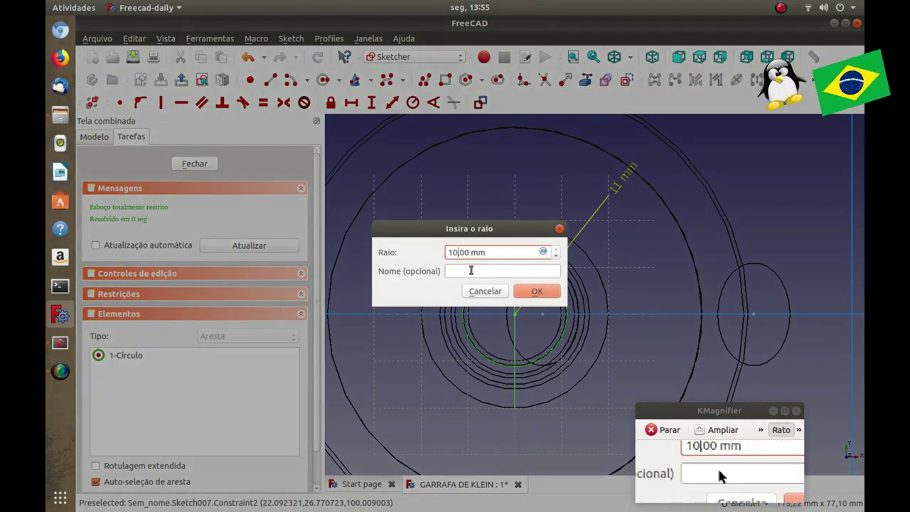
pyautogui.click(537, 291)
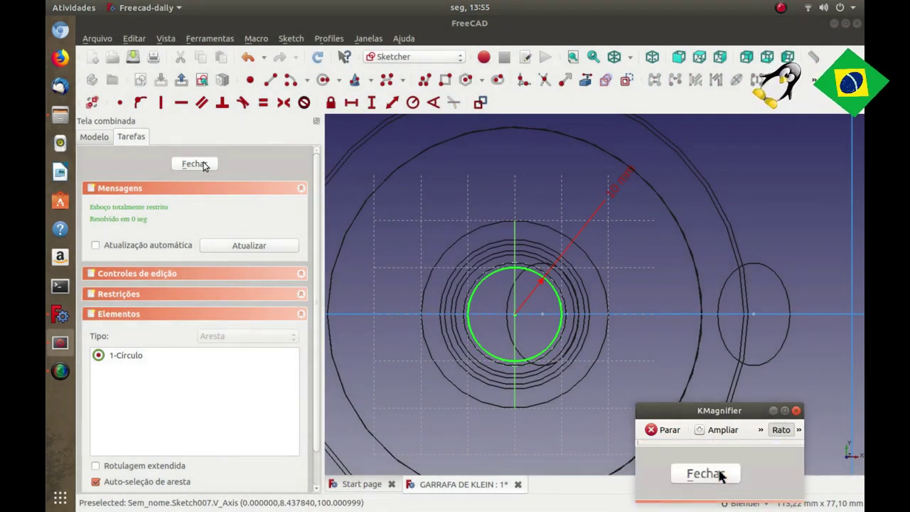
pyautogui.click(193, 164)
pyautogui.scroll(-5, 647, 180)
pyautogui.click(363, 234)
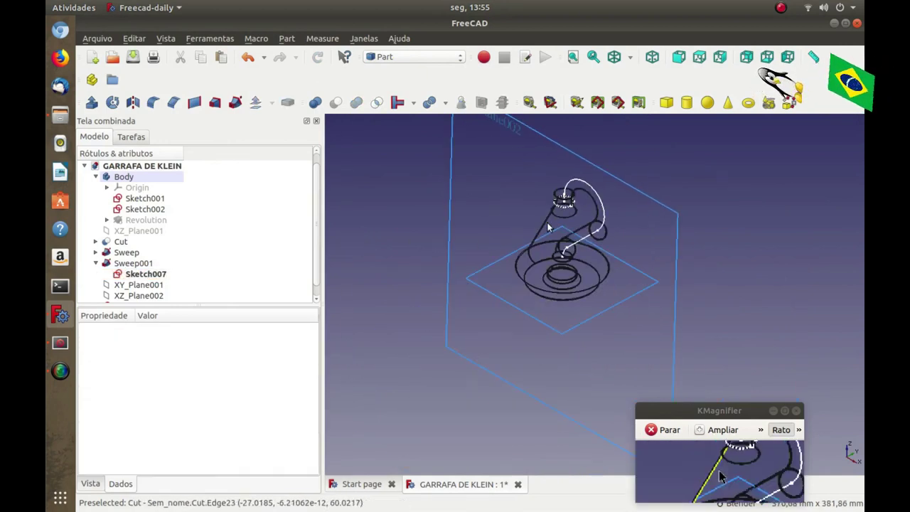
pyautogui.scroll(4, 548, 212)
pyautogui.scroll(-2, 536, 205)
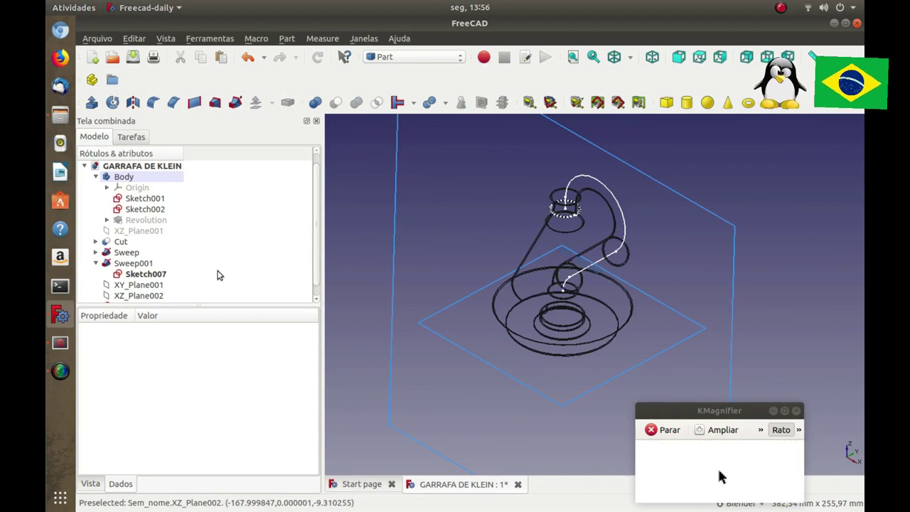
pyautogui.scroll(-2, 556, 255)
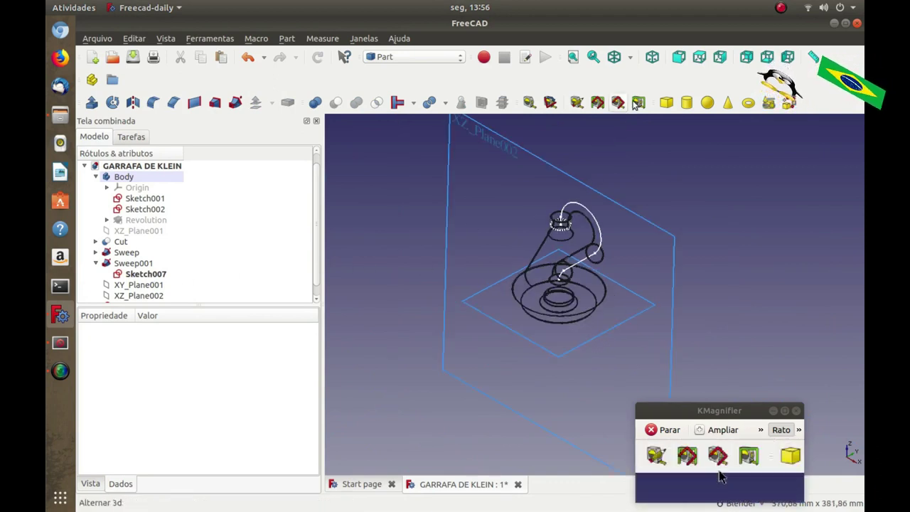
# Restore shaded display and cut Sweep001 out of Sweep, creating the hollow Cut001 handle.
pyautogui.click(633, 59)
pyautogui.click(640, 73)
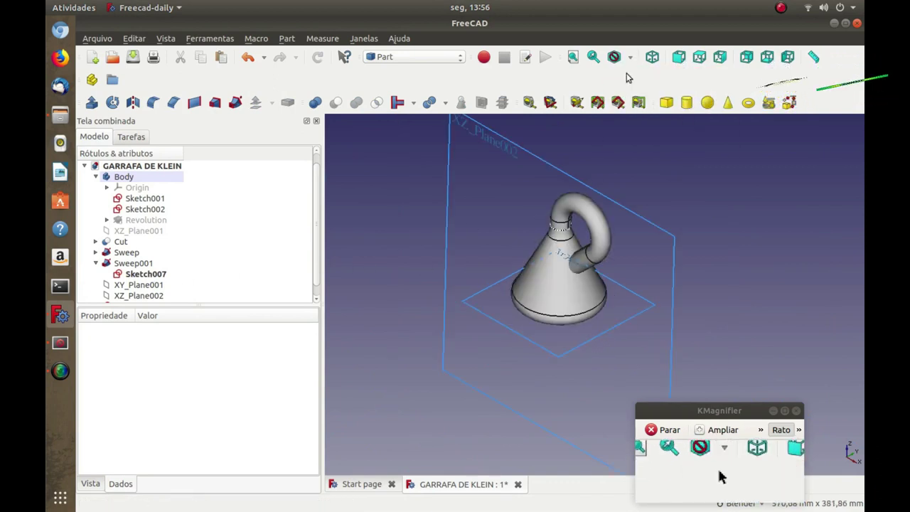
pyautogui.moveTo(536, 237)
pyautogui.mouseDown(button='middle')
pyautogui.moveTo(687, 165)
pyautogui.moveTo(398, 230)
pyautogui.mouseUp(button='middle')
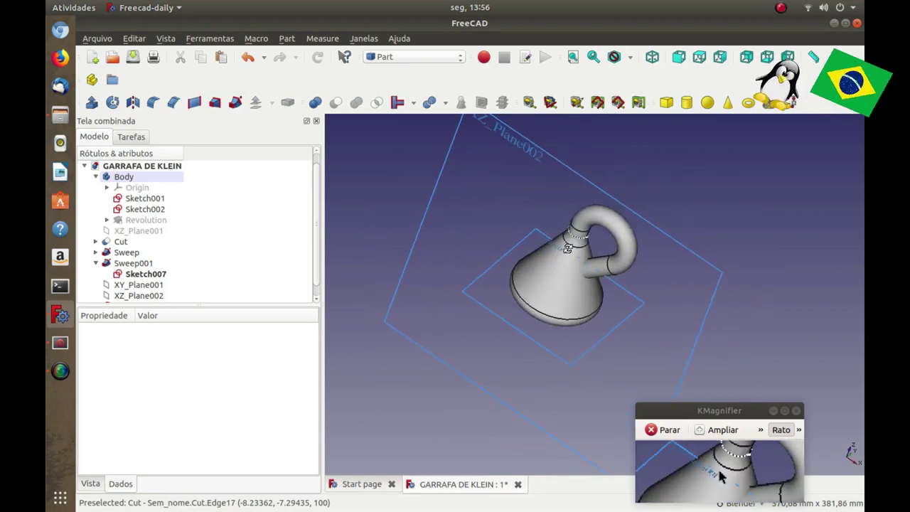
pyautogui.click(131, 258)
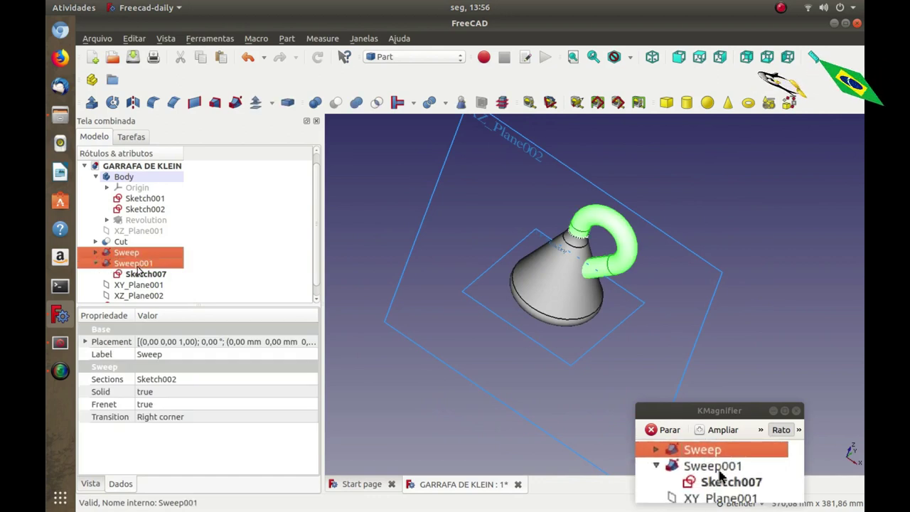
pyautogui.click(336, 106)
pyautogui.moveTo(458, 284)
pyautogui.mouseDown(button='middle')
pyautogui.moveTo(678, 214)
pyautogui.moveTo(705, 244)
pyautogui.moveTo(716, 222)
pyautogui.moveTo(463, 264)
pyautogui.mouseUp(button='middle')
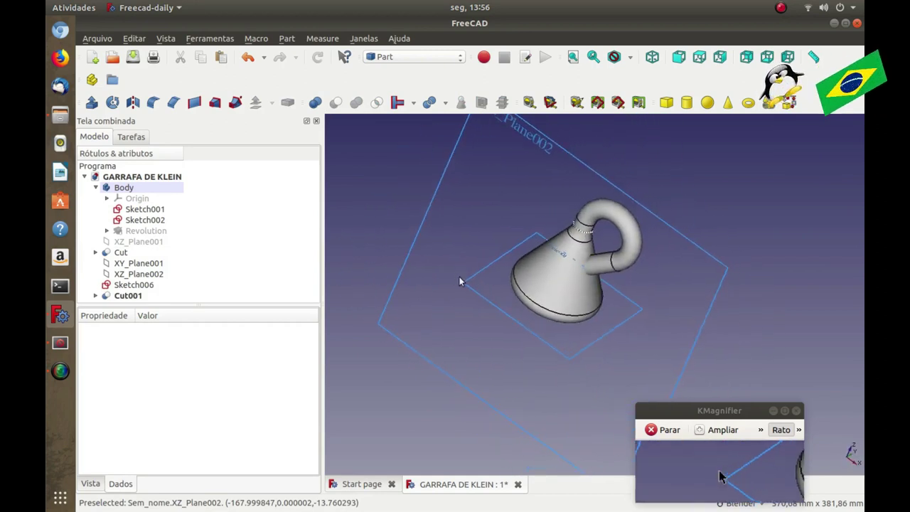
# Hide Sketch006 and Sketch001 so they no longer clutter the view.
pyautogui.click(135, 285)
pyautogui.press('space')
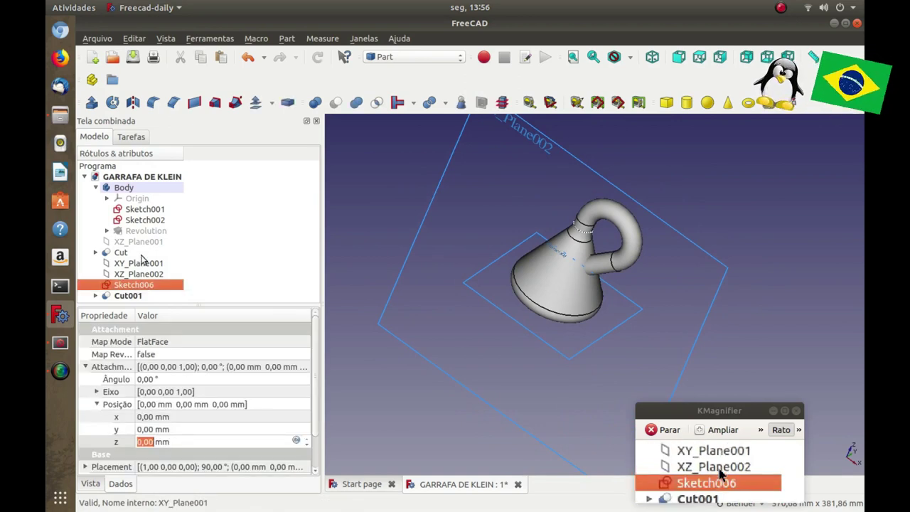
pyautogui.click(145, 221)
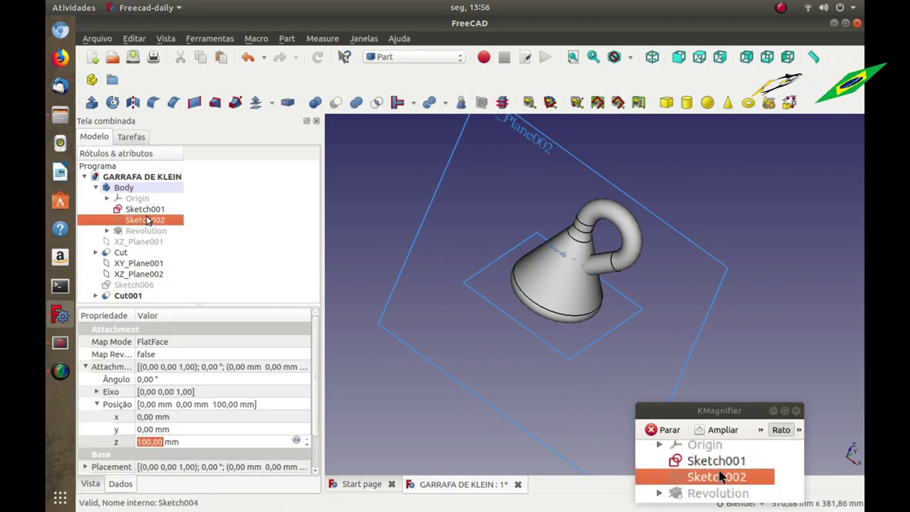
pyautogui.click(145, 209)
pyautogui.press('space')
pyautogui.click(382, 220)
# From a near top-down view, pick the XY_Plane001 and XZ_Plane002 planes to hide them.
pyautogui.moveTo(382, 220)
pyautogui.mouseDown(button='middle')
pyautogui.moveTo(681, 256)
pyautogui.moveTo(435, 268)
pyautogui.mouseUp(button='middle')
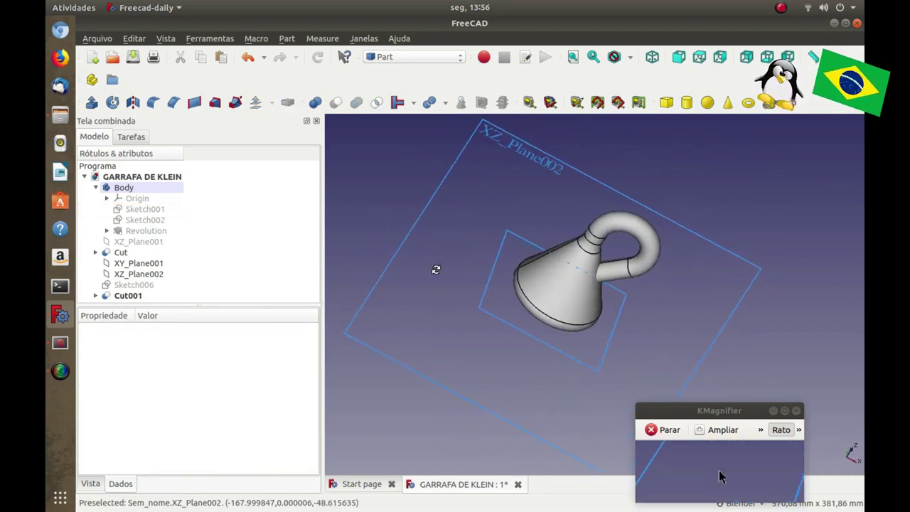
pyautogui.click(501, 257)
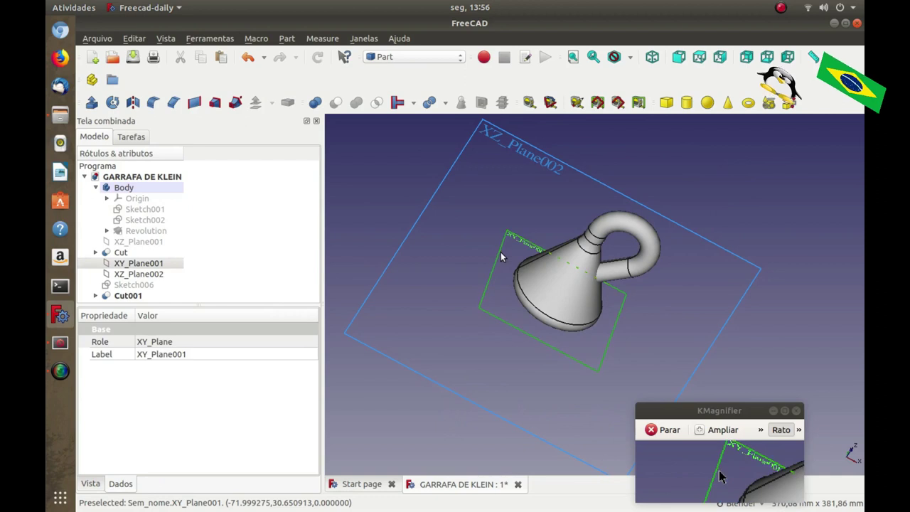
pyautogui.click(418, 221)
pyautogui.moveTo(462, 229); pyautogui.dragTo(473, 249, button='middle')
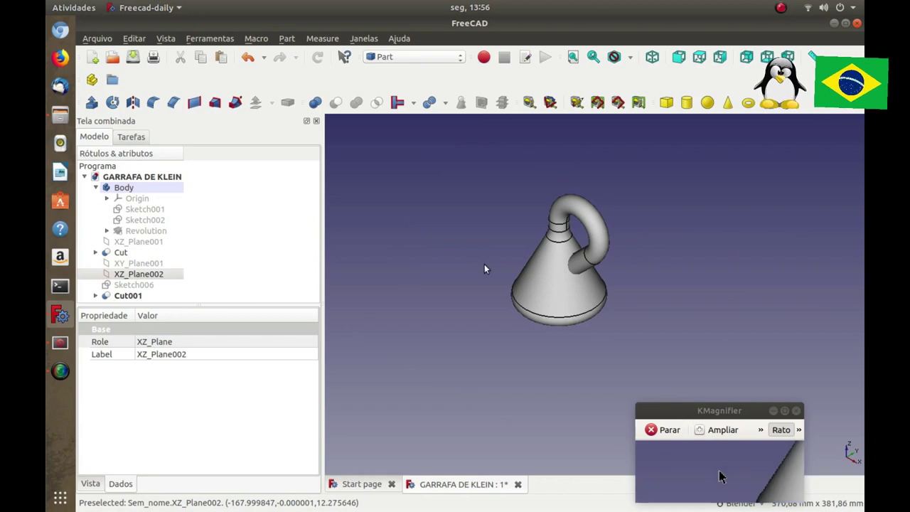
pyautogui.click(485, 269)
pyautogui.scroll(2, 529, 317)
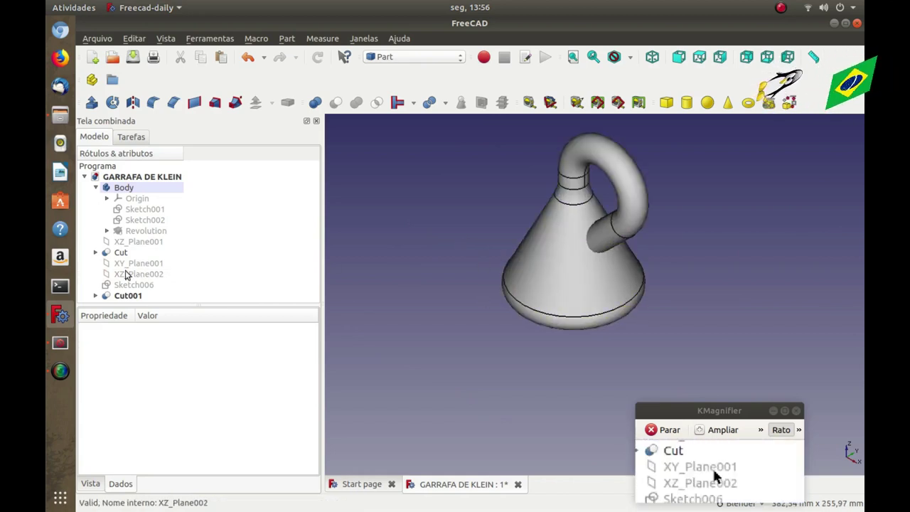
# Boolean-cut the Sweep pipe from the Cut solid to create Cut002.
pyautogui.click(122, 295)
pyautogui.click(429, 214)
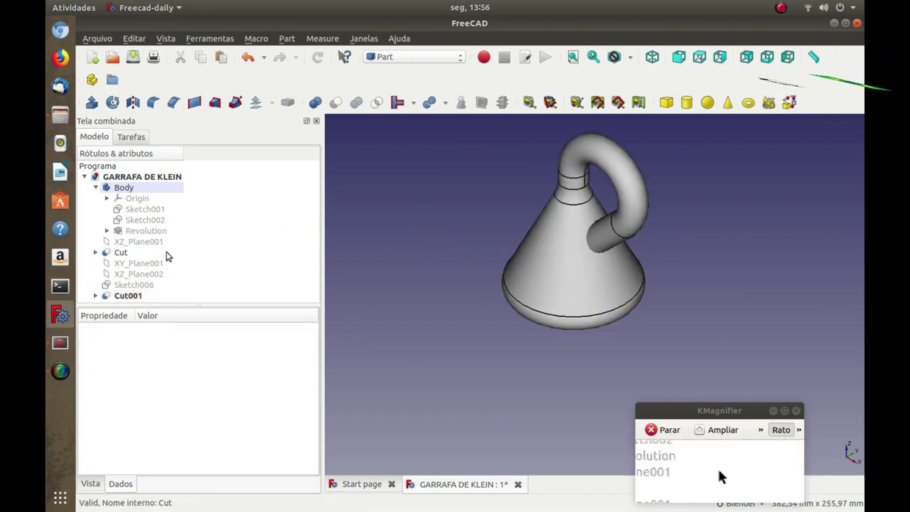
pyautogui.click(126, 253)
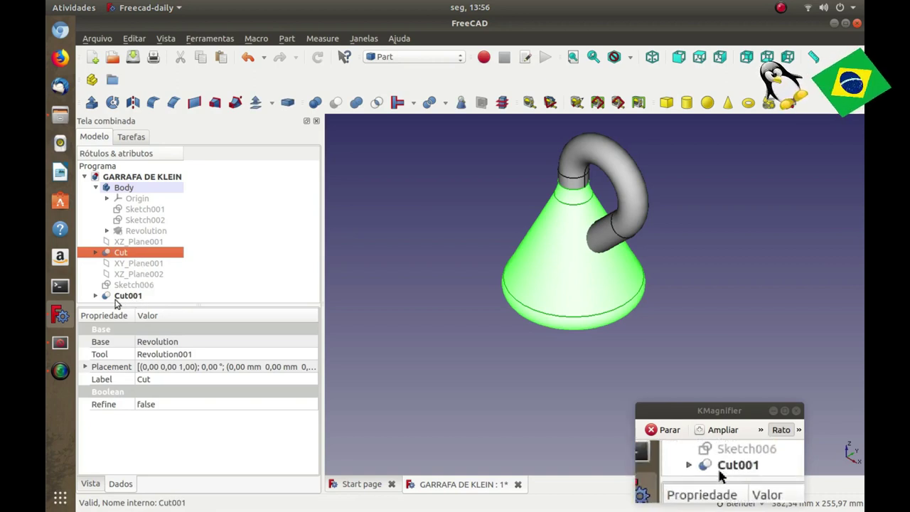
pyautogui.scroll(-2, 315, 234)
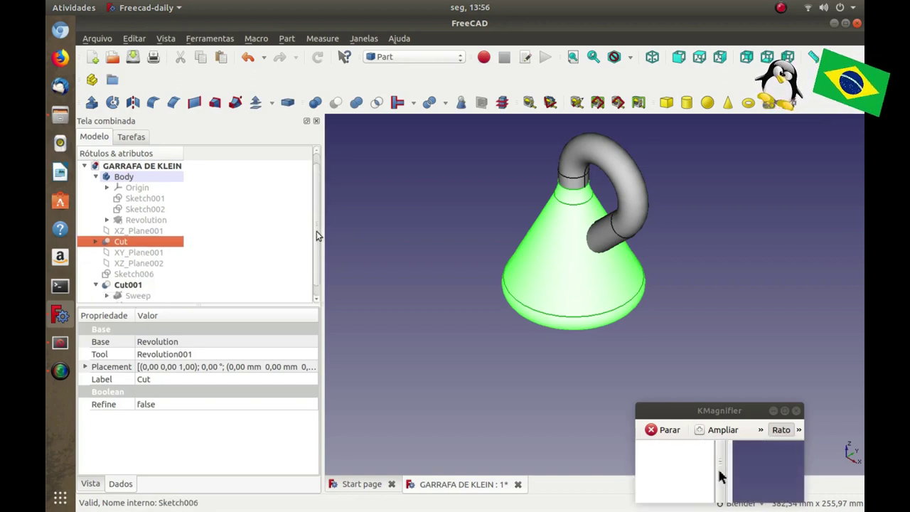
pyautogui.click(148, 286)
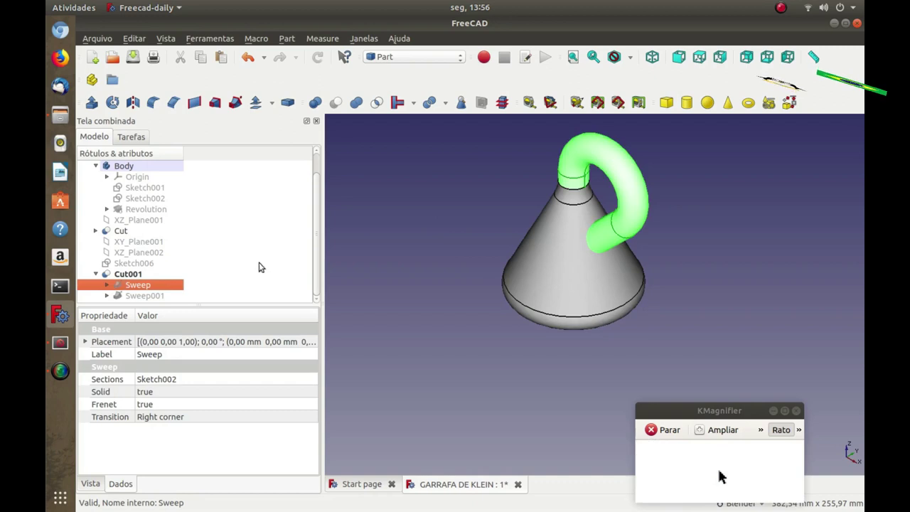
pyautogui.click(368, 234)
pyautogui.click(123, 233)
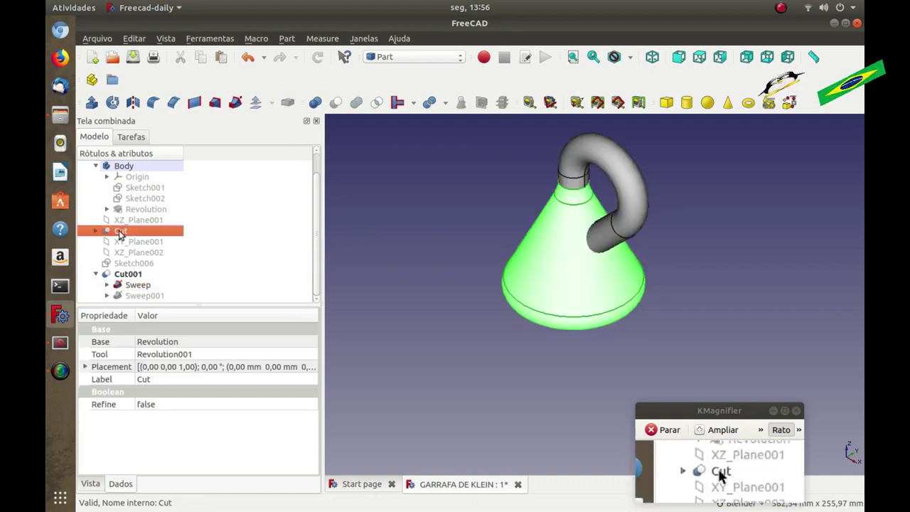
pyautogui.keyDown('ctrl'); pyautogui.click(132, 287); pyautogui.keyUp('ctrl')
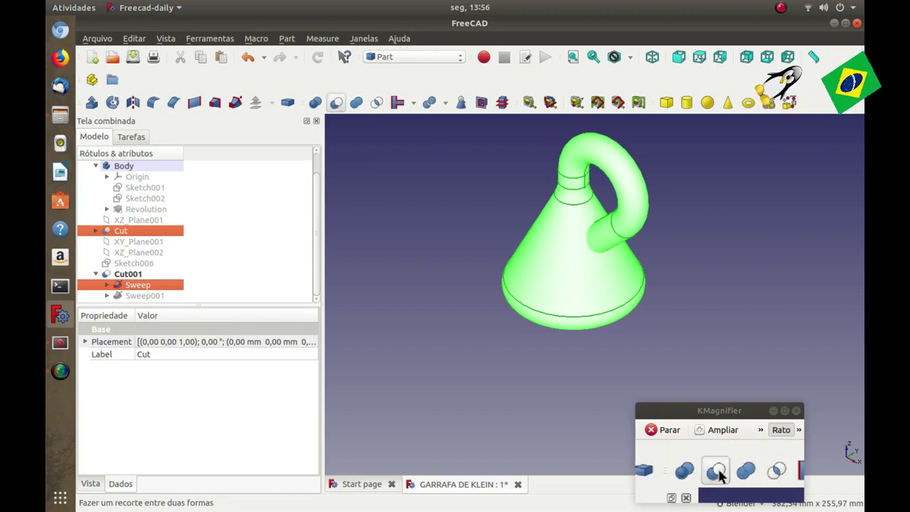
pyautogui.click(336, 102)
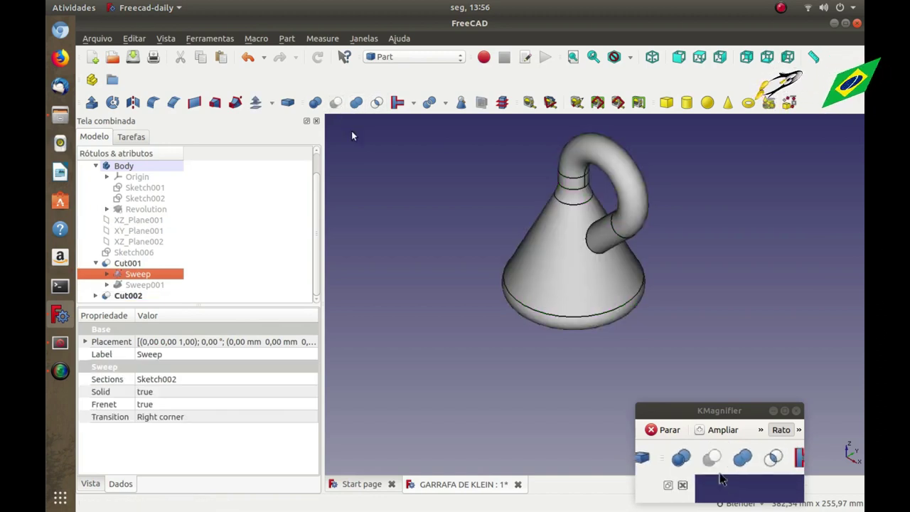
# Inspect Cut001's shape and properties while orbiting the result.
pyautogui.click(128, 263)
pyautogui.moveTo(356, 286)
pyautogui.mouseDown(button='middle')
pyautogui.moveTo(443, 267)
pyautogui.moveTo(407, 274)
pyautogui.mouseUp(button='middle')
pyautogui.click(210, 289)
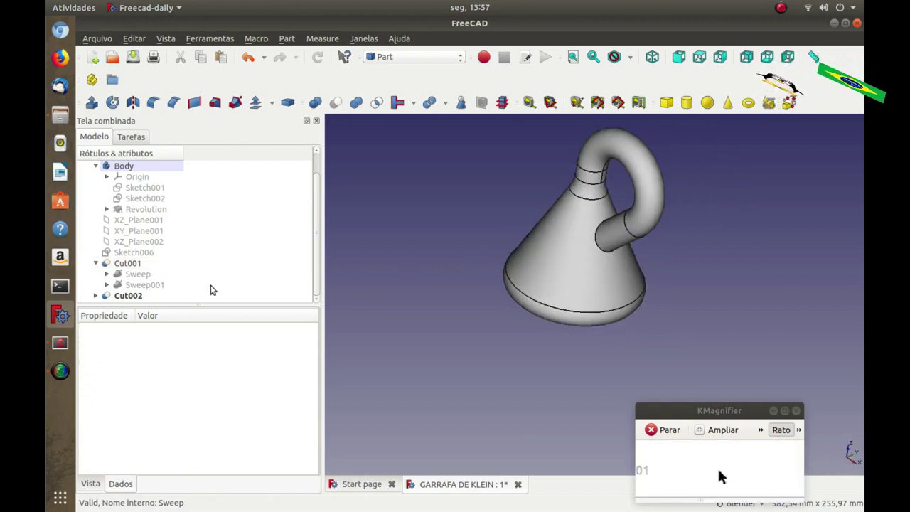
pyautogui.click(129, 265)
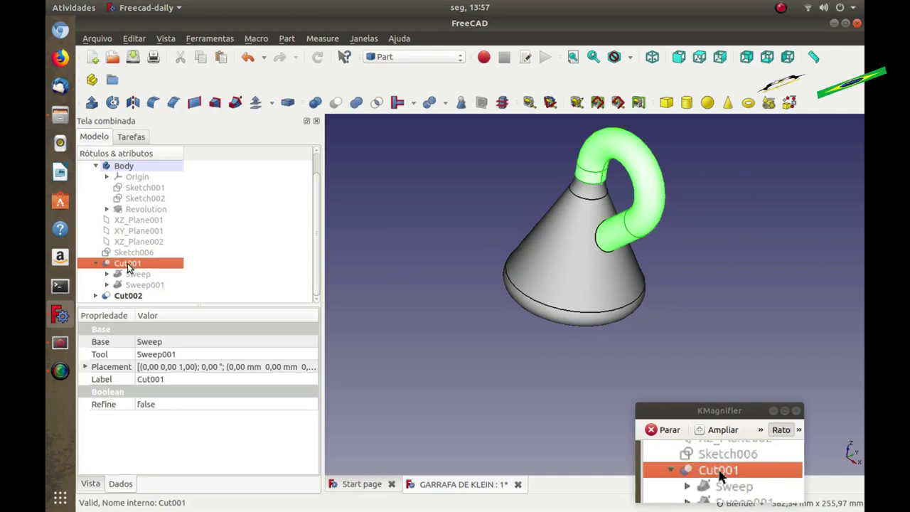
pyautogui.click(389, 252)
# Show the model as wireframe and select Cut002 and the top ellipse Sketch007.
pyautogui.click(631, 58)
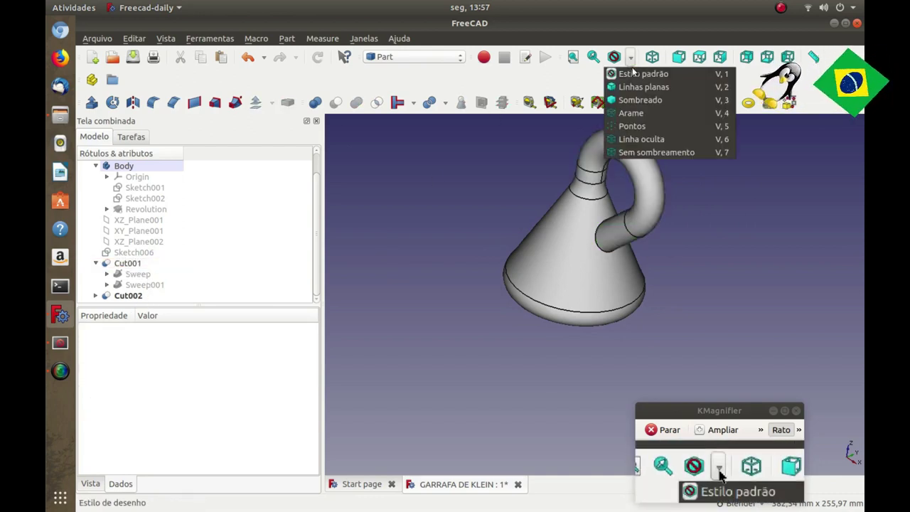
pyautogui.click(631, 114)
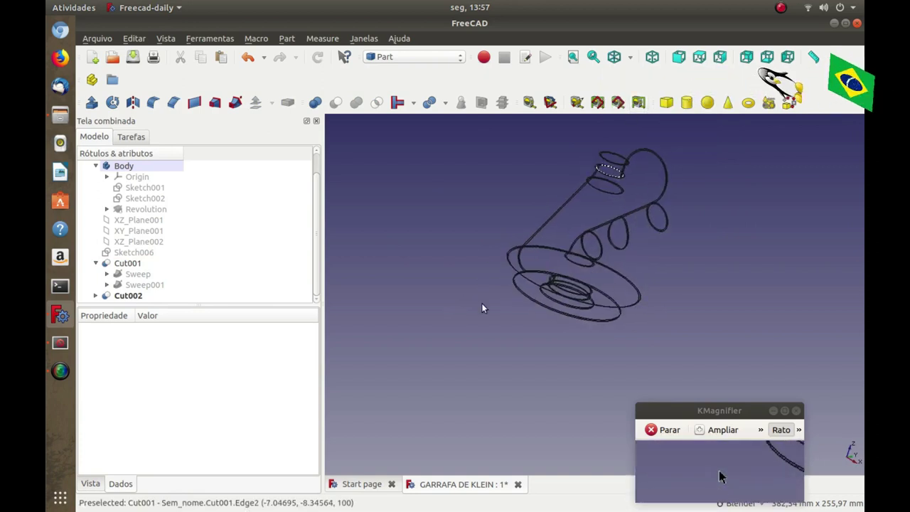
pyautogui.click(598, 170)
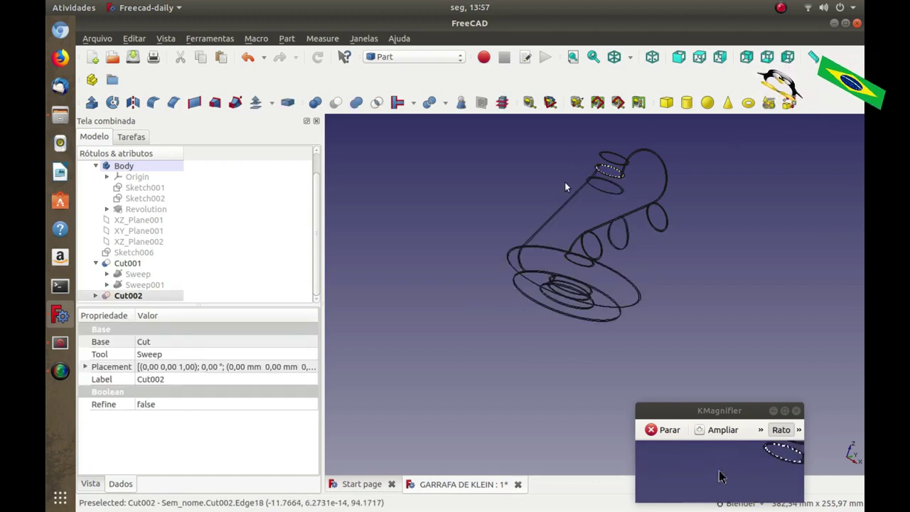
pyautogui.scroll(5, 616, 165)
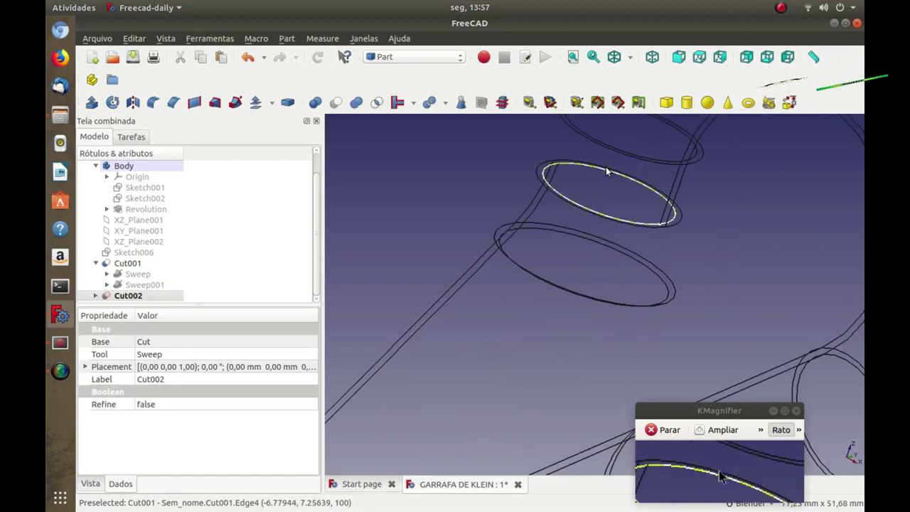
pyautogui.moveTo(598, 180); pyautogui.dragTo(580, 189, button='middle')
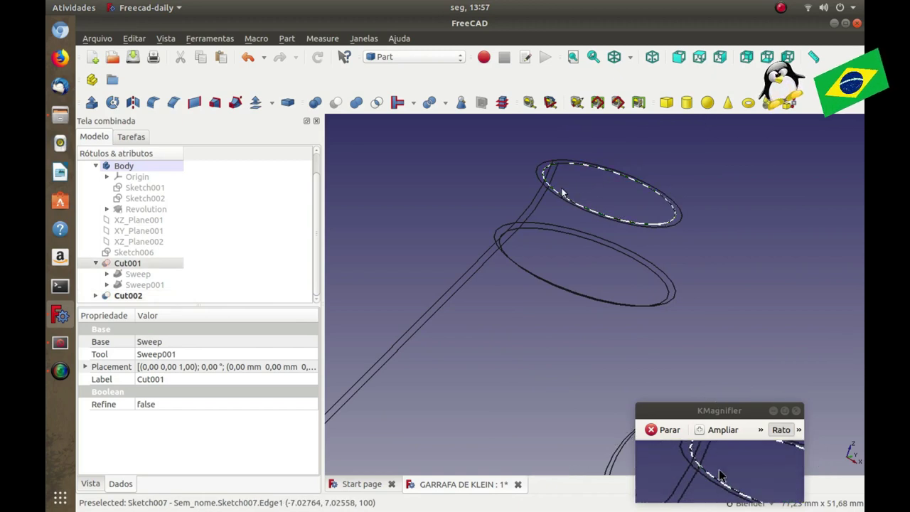
pyautogui.scroll(3, 572, 161)
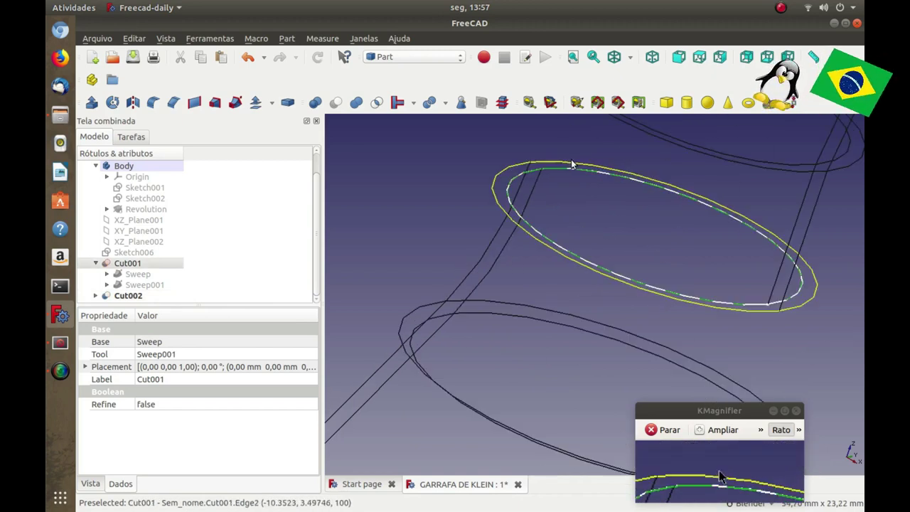
pyautogui.click(571, 170)
pyautogui.scroll(-4, 576, 210)
pyautogui.moveTo(577, 211)
pyautogui.mouseDown(button='middle')
pyautogui.moveTo(551, 284)
pyautogui.moveTo(560, 247)
pyautogui.moveTo(634, 230)
pyautogui.moveTo(605, 282)
pyautogui.moveTo(555, 293)
pyautogui.moveTo(569, 296)
pyautogui.mouseUp(button='middle')
# In front view, check Sketch007's attachment position at z 100 mm in its properties.
pyautogui.press('1')
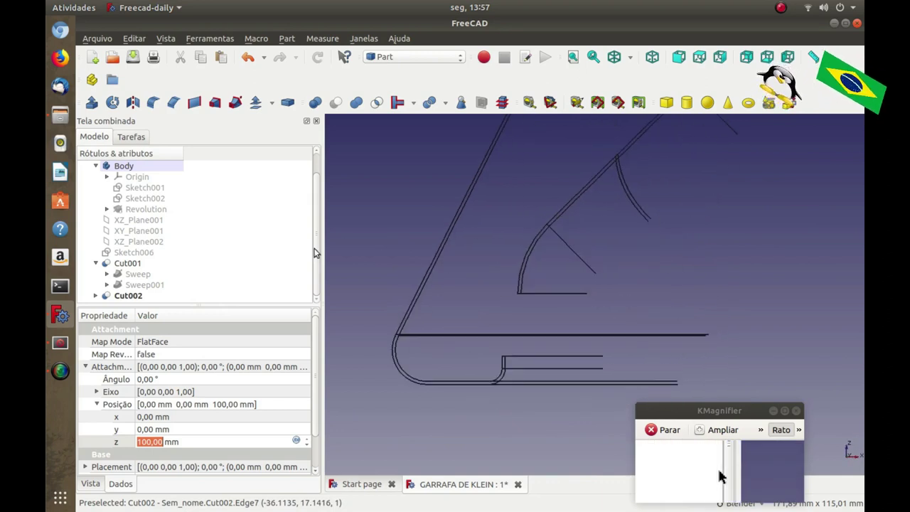
pyautogui.scroll(-3, 433, 239)
pyautogui.scroll(3, 433, 239)
pyautogui.scroll(2, 400, 226)
pyautogui.scroll(-1, 545, 211)
pyautogui.scroll(-1, 473, 204)
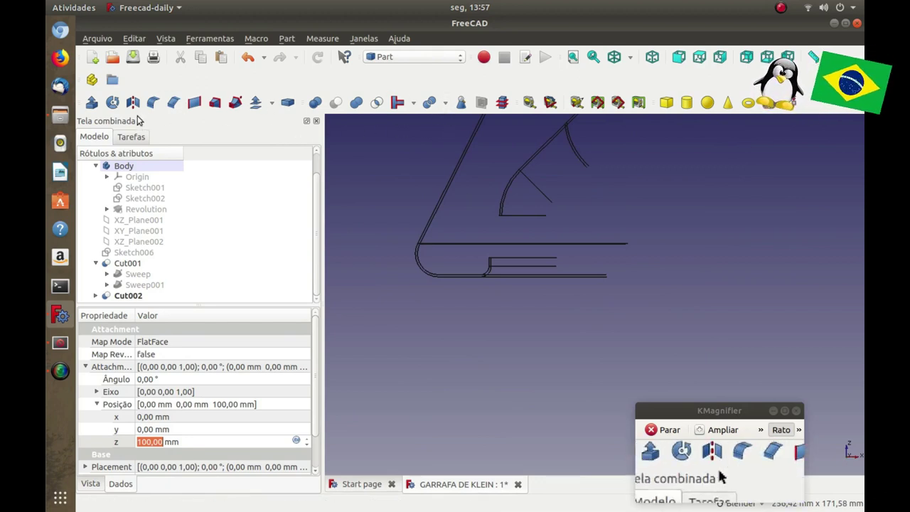
pyautogui.scroll(2, 626, 173)
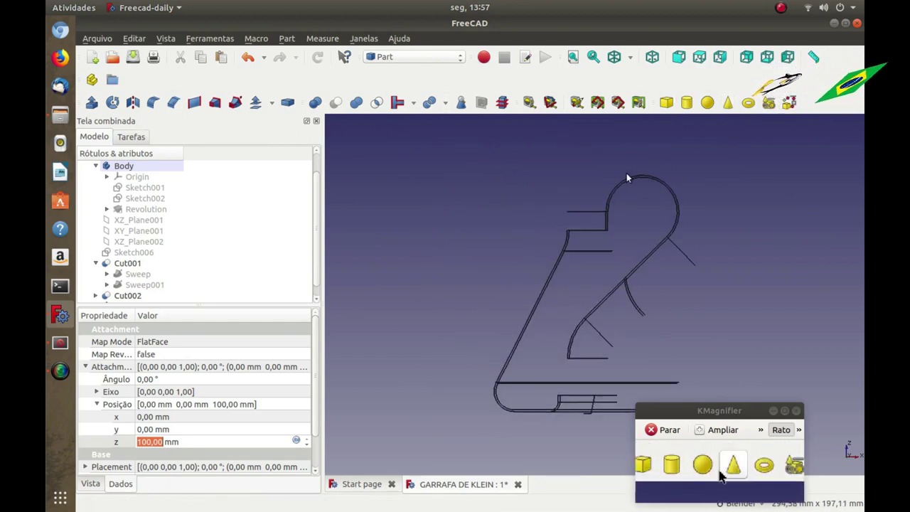
pyautogui.scroll(-3, 466, 256)
pyautogui.scroll(3, 517, 303)
pyautogui.scroll(2, 517, 303)
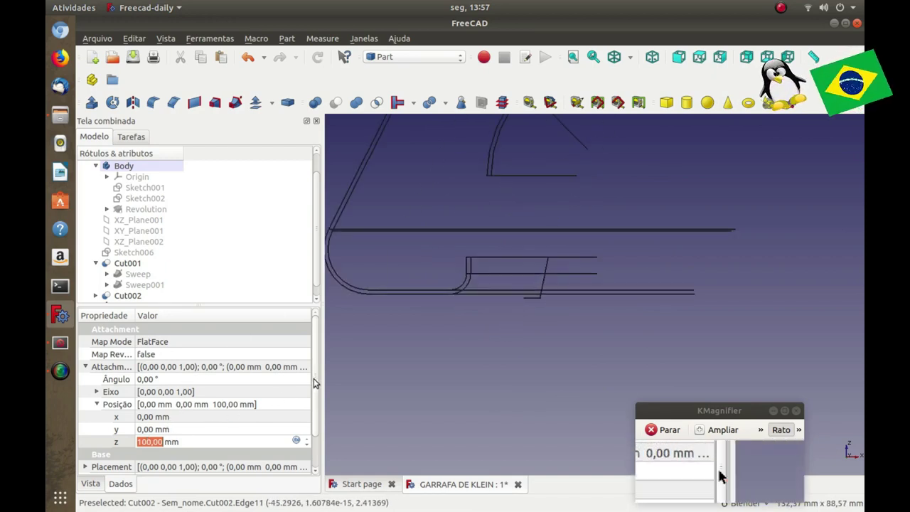
pyautogui.scroll(-2, 313, 384)
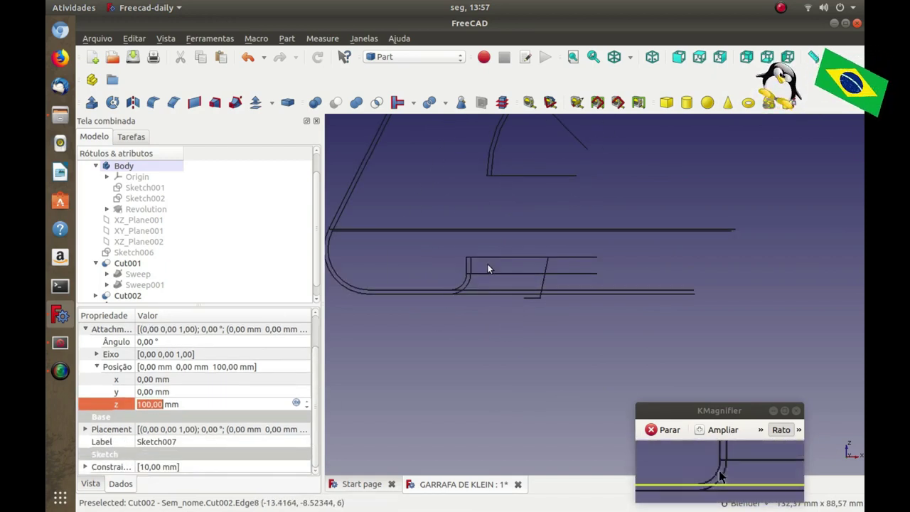
pyautogui.scroll(-3, 490, 261)
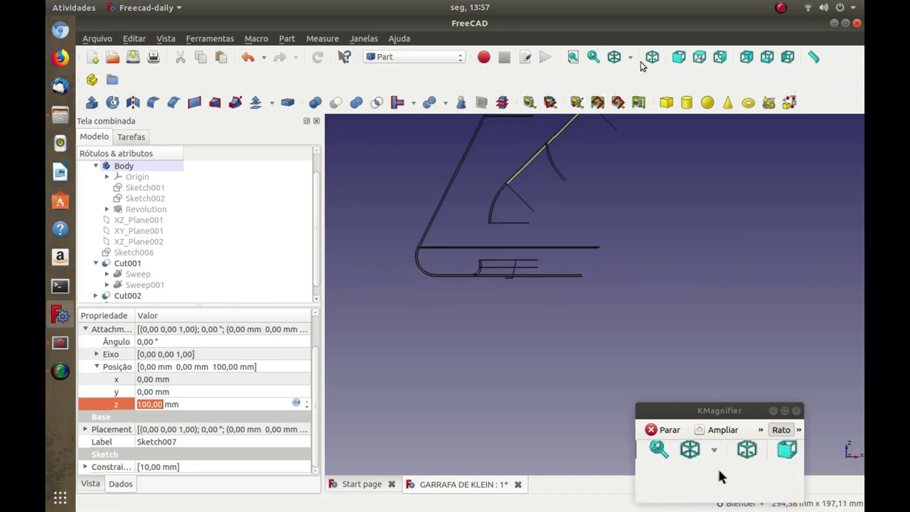
pyautogui.scroll(2, 507, 285)
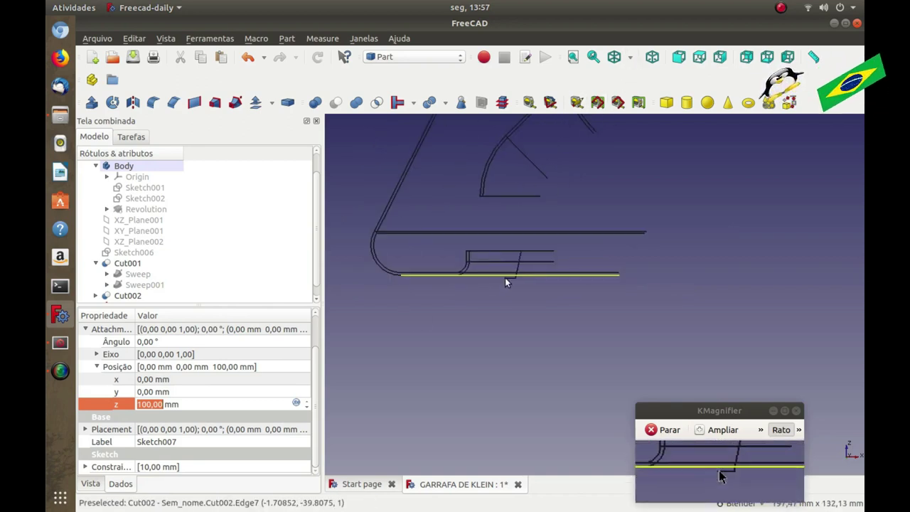
pyautogui.scroll(2, 505, 278)
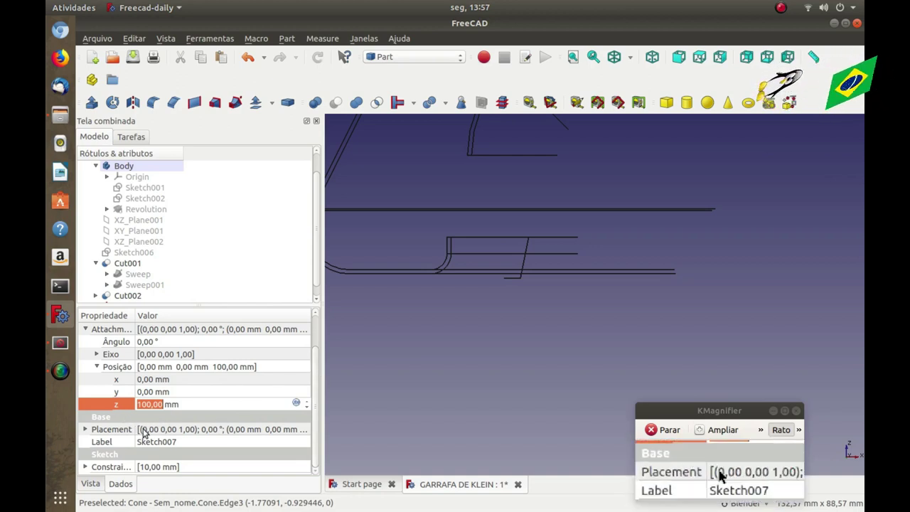
pyautogui.click(90, 484)
pyautogui.click(119, 485)
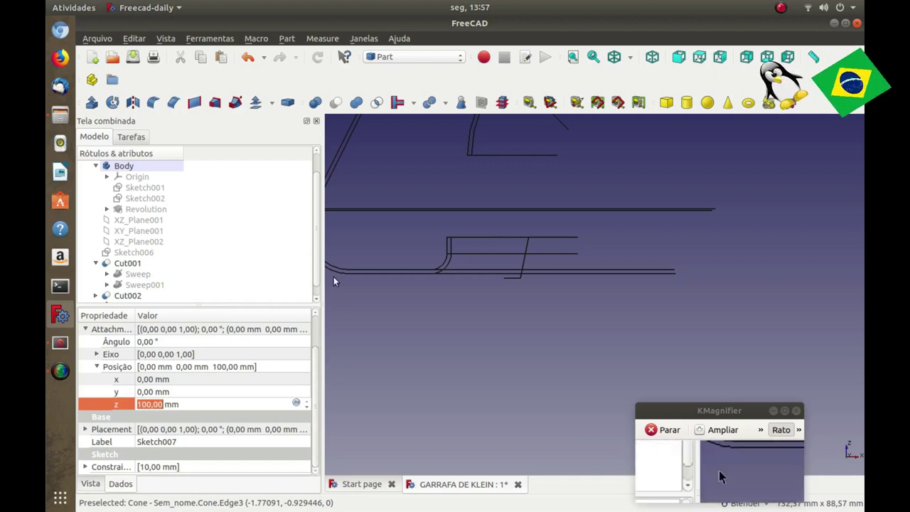
# Give the Cone Radius1 16 mm, Radius2 10 mm and Height 20 mm.
pyautogui.scroll(-1, 313, 270)
pyautogui.click(120, 296)
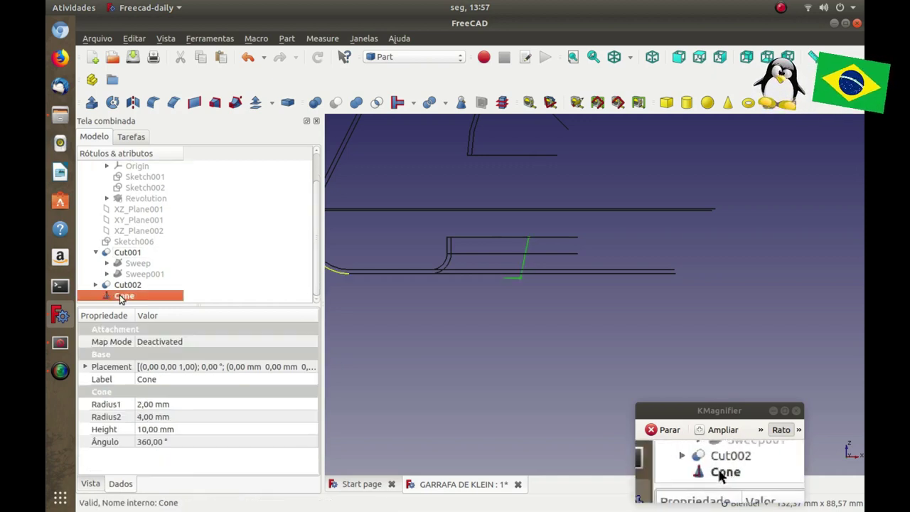
pyautogui.click(143, 406)
pyautogui.write('16')
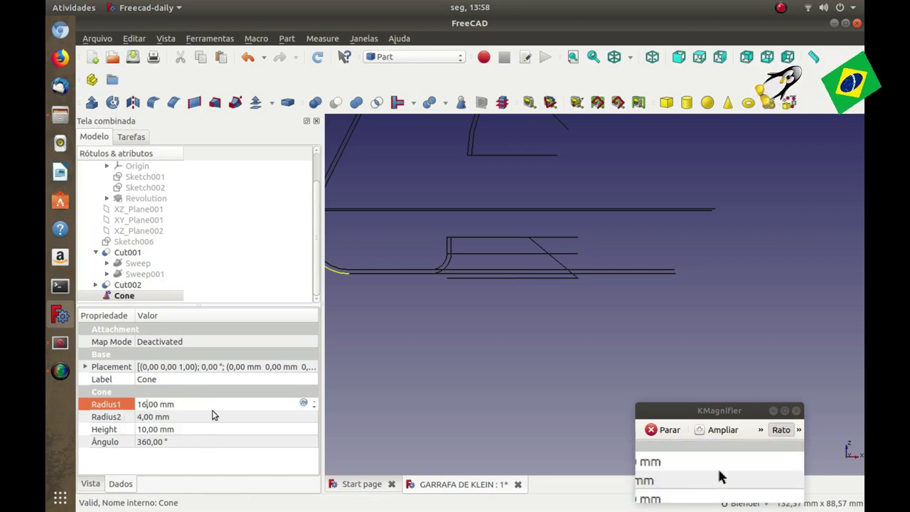
pyautogui.click(142, 418)
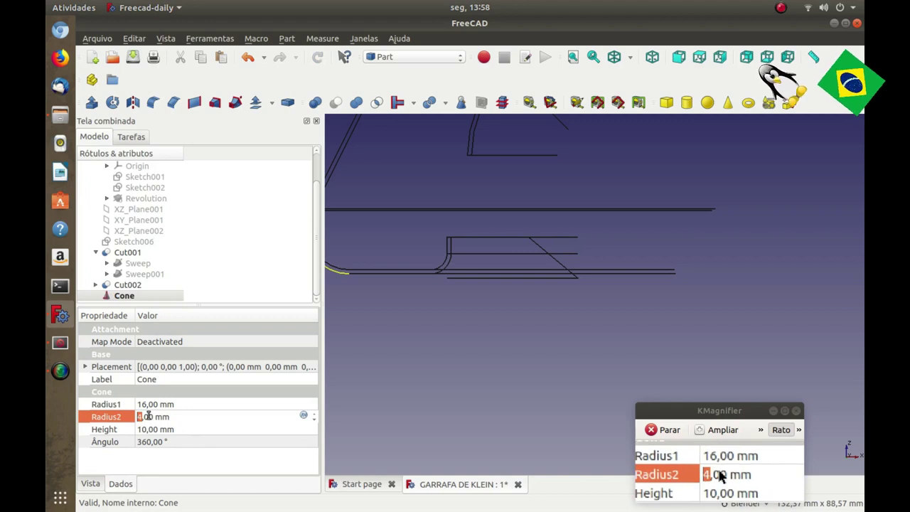
pyautogui.write('10')
pyautogui.click(143, 429)
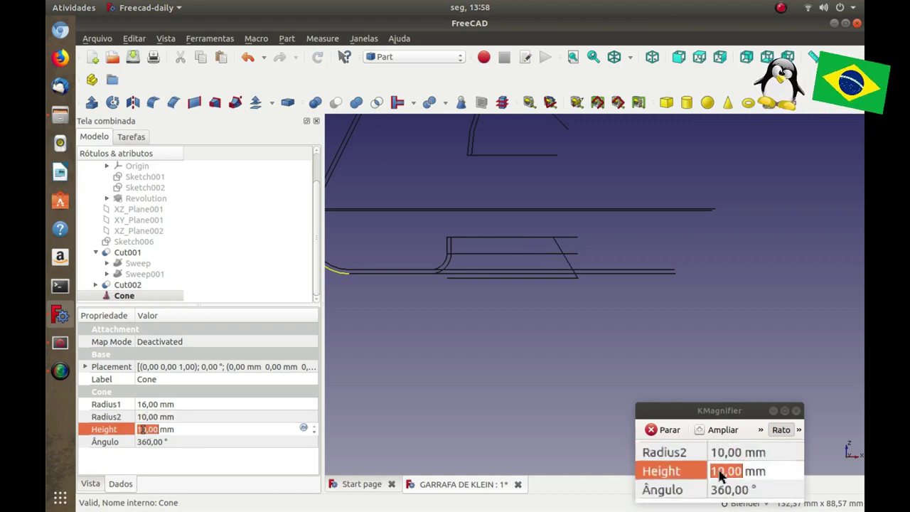
pyautogui.write('2')
pyautogui.click(380, 410)
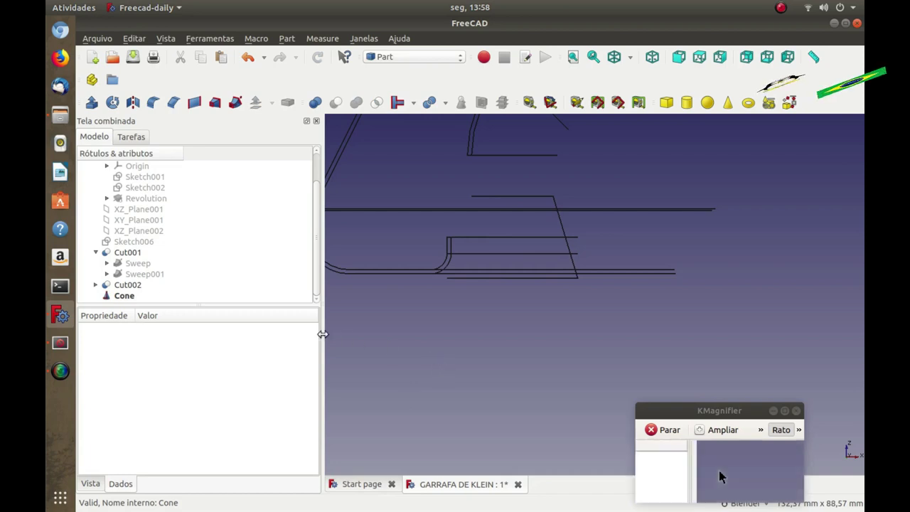
# Expand the Cone's Placement position and begin editing its z coordinate.
pyautogui.click(127, 296)
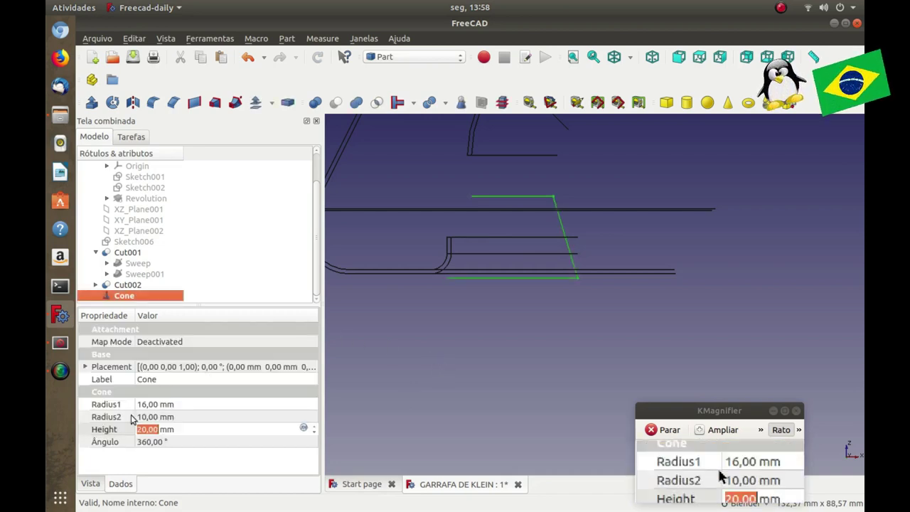
pyautogui.click(91, 366)
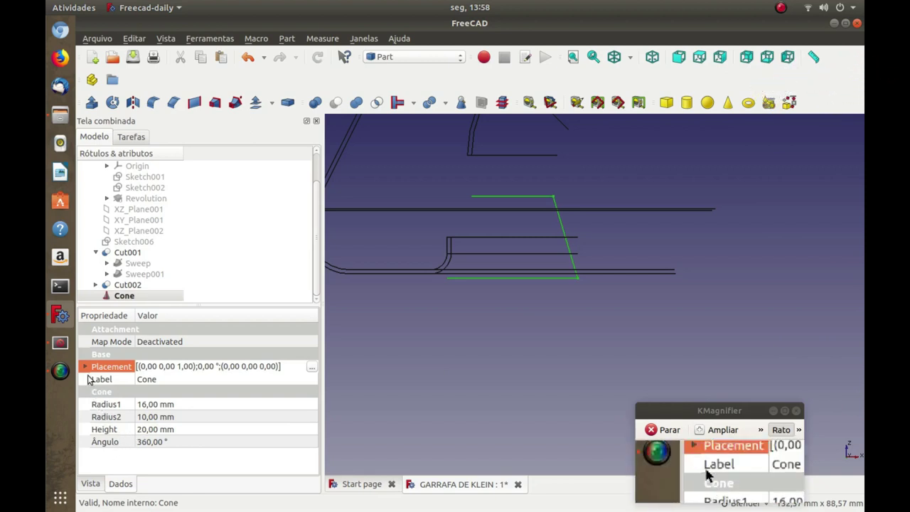
pyautogui.click(85, 367)
pyautogui.click(97, 405)
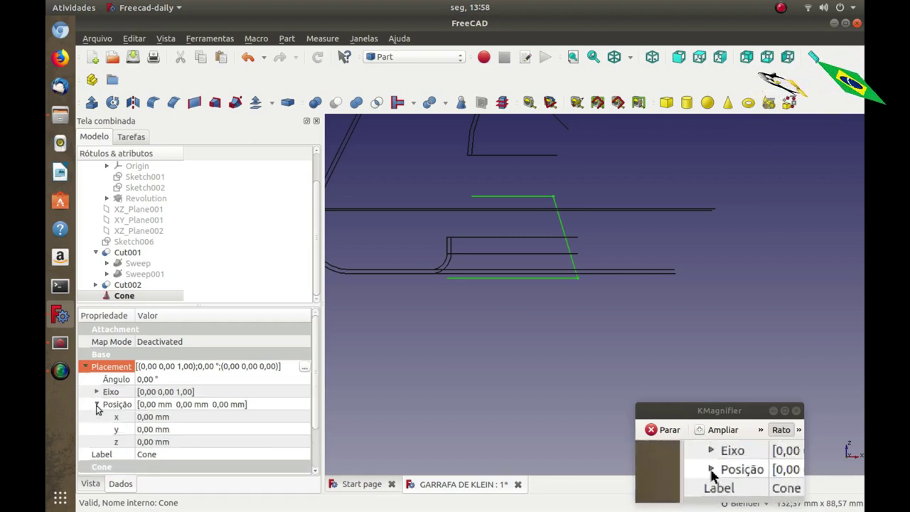
pyautogui.click(162, 442)
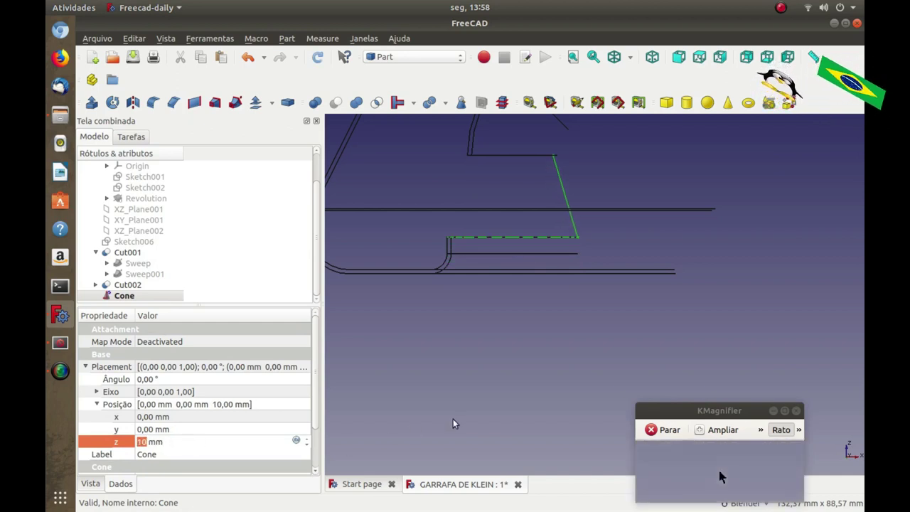
# Set the Cone's z position to 10 mm and paste a duplicate, Cone001.
pyautogui.click(480, 409)
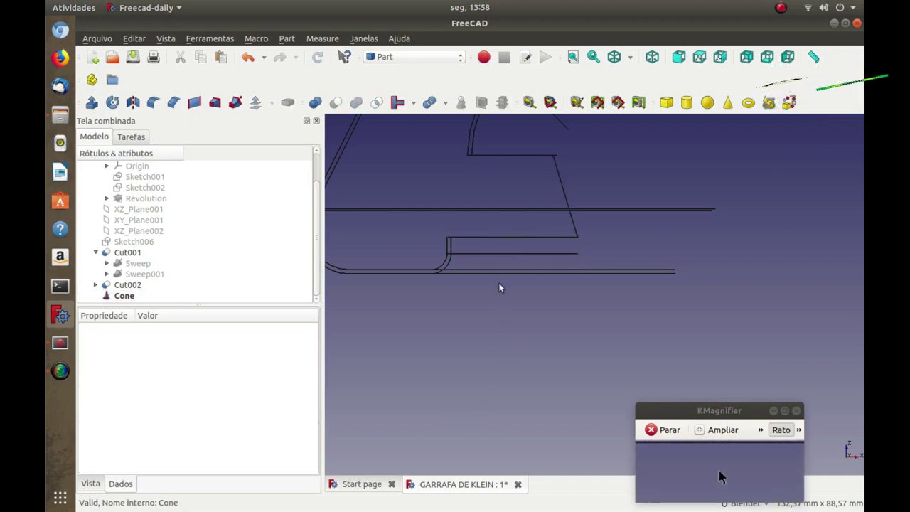
pyautogui.click(125, 296)
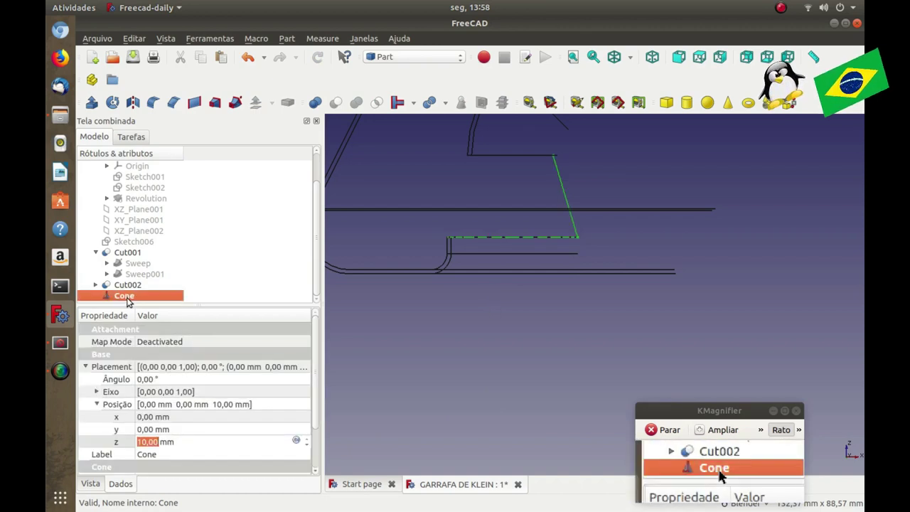
pyautogui.click(134, 40)
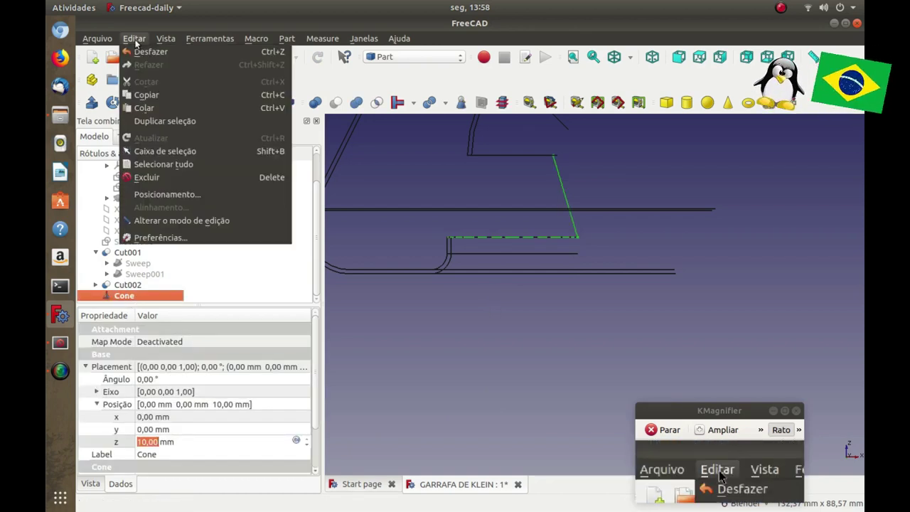
pyautogui.click(148, 95)
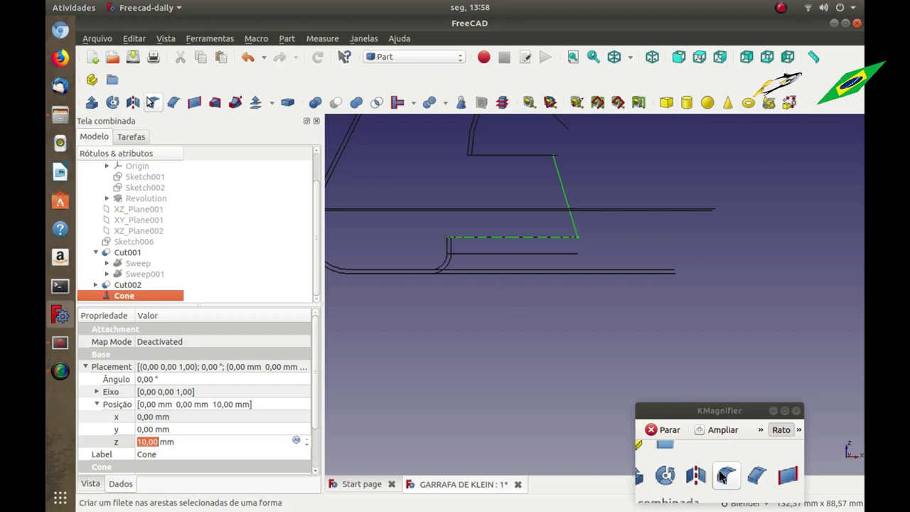
pyautogui.click(135, 39)
pyautogui.click(146, 94)
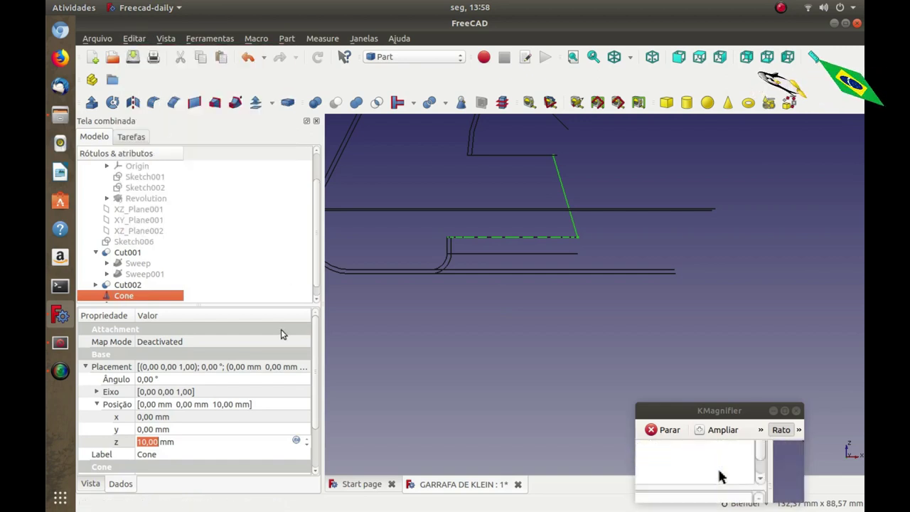
pyautogui.hotkey('ctrl', 'v')
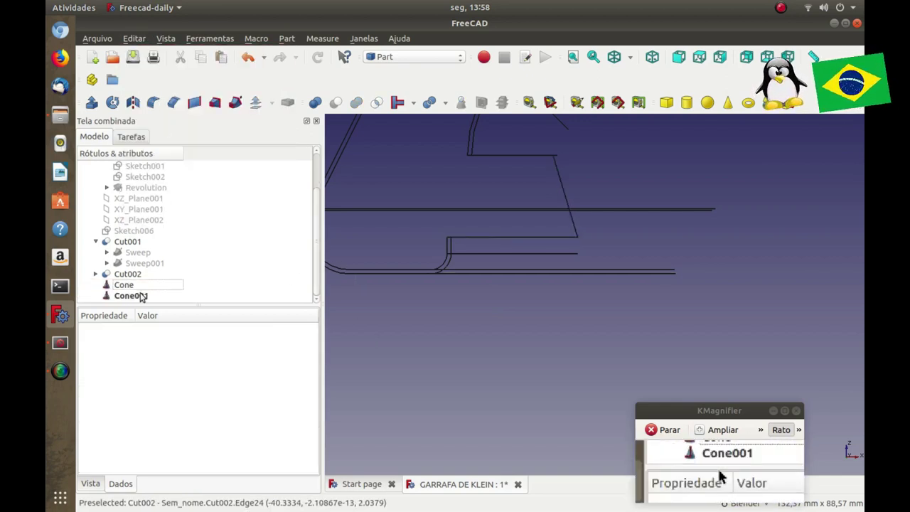
# Set Cone001's Radius1 to 15 mm and adjust its Radius2.
pyautogui.click(141, 296)
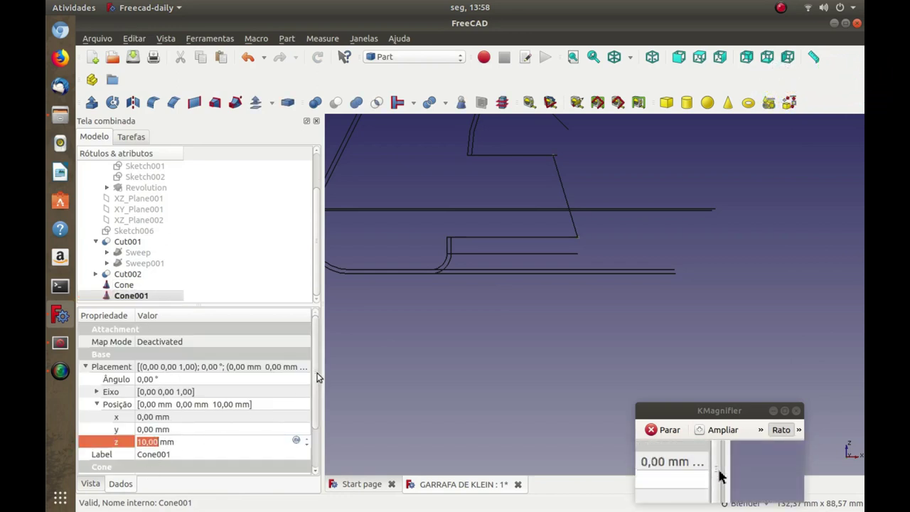
pyautogui.scroll(-2, 305, 412)
pyautogui.click(146, 430)
pyautogui.click(146, 430)
pyautogui.write('15')
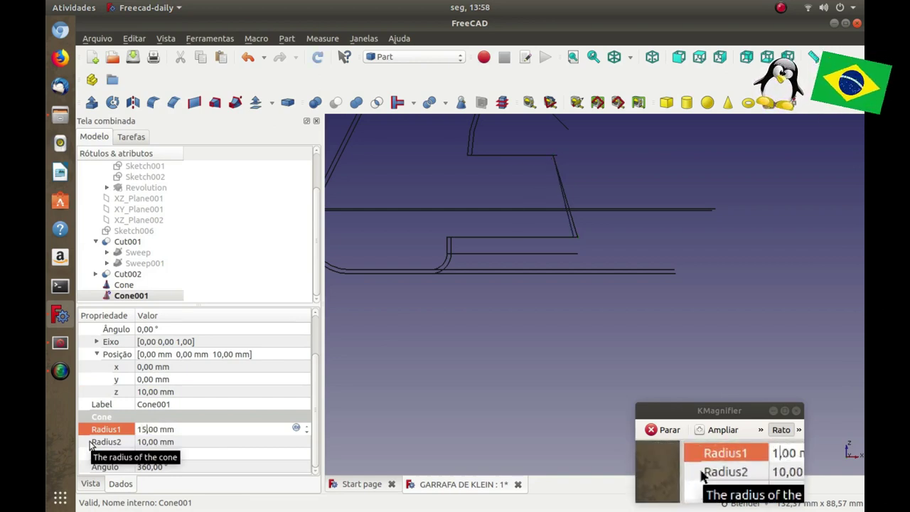
pyautogui.press('Return')
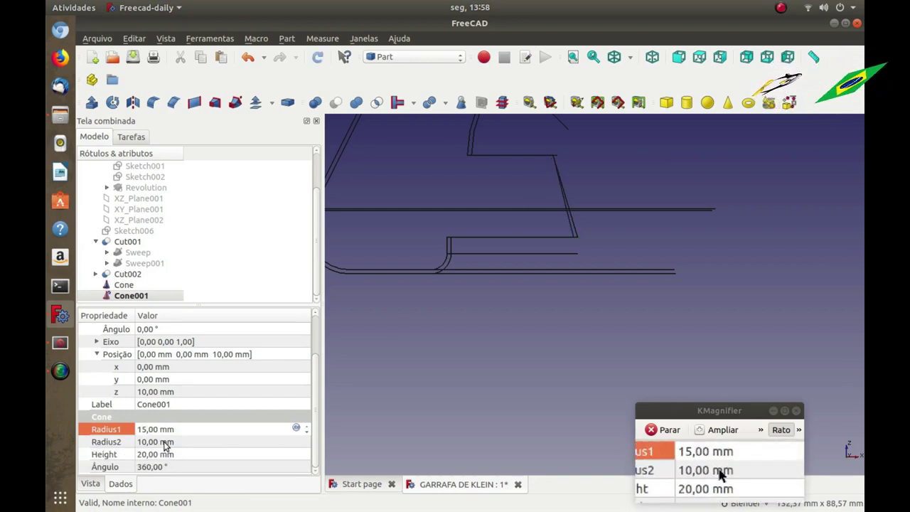
pyautogui.click(157, 444)
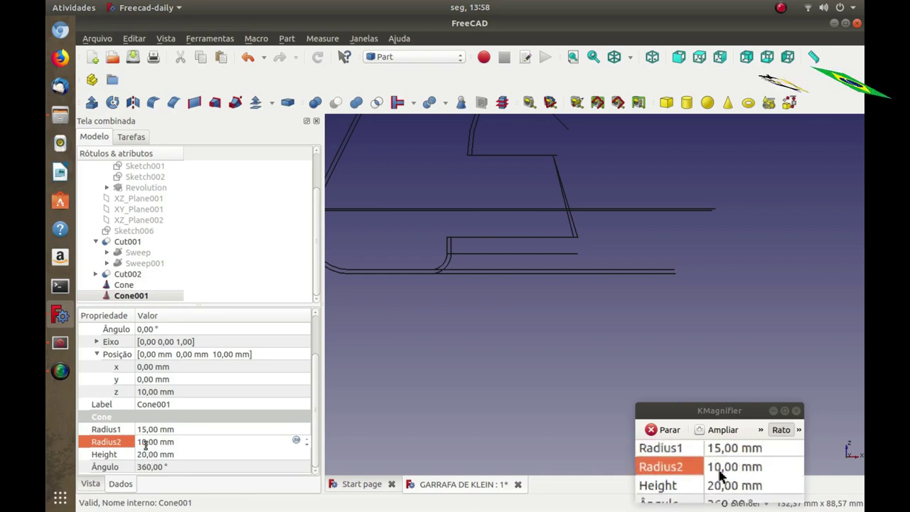
pyautogui.moveTo(147, 442); pyautogui.dragTo(128, 443)
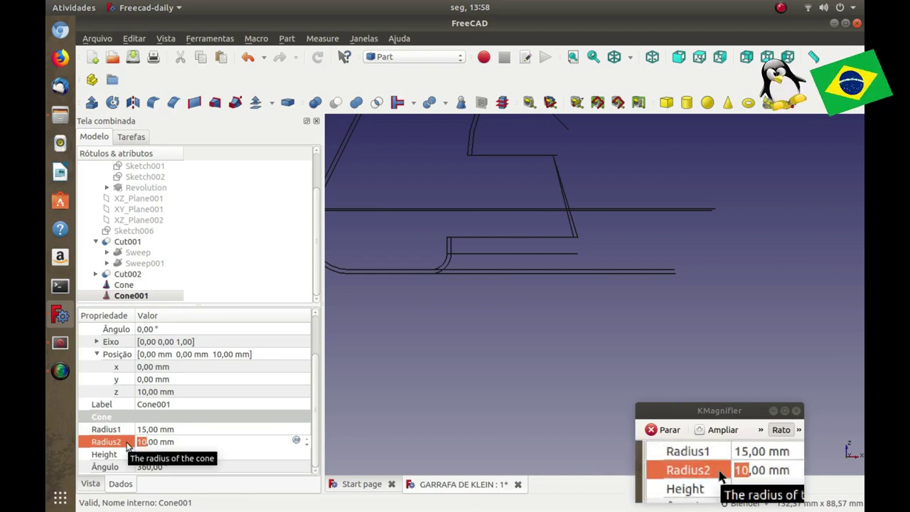
pyautogui.click(461, 420)
pyautogui.scroll(-2, 541, 374)
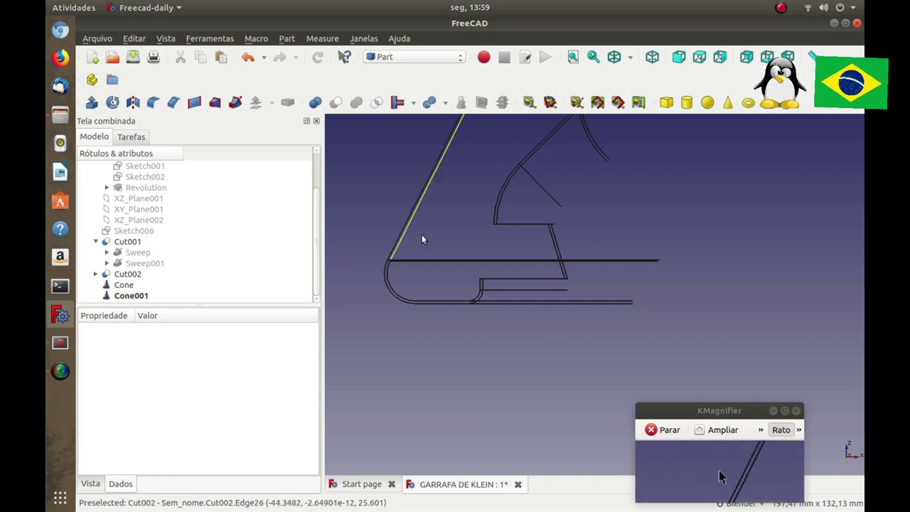
pyautogui.scroll(2, 506, 223)
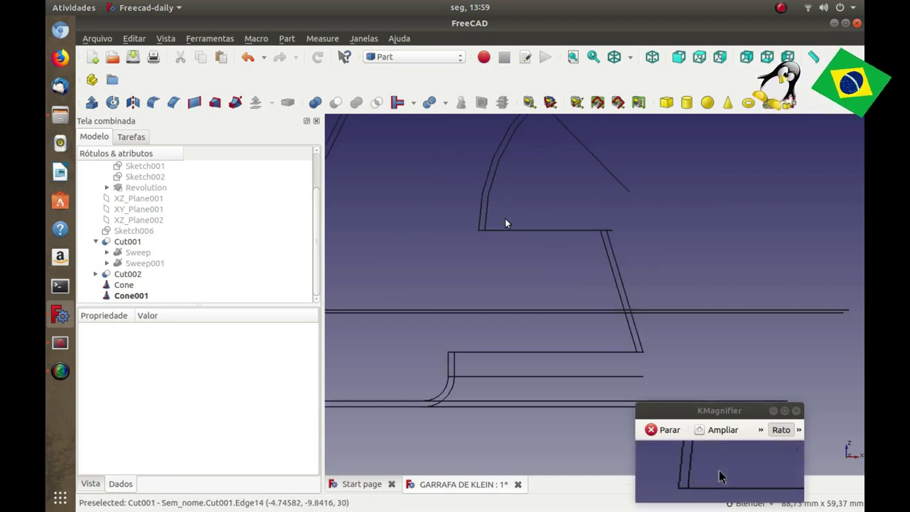
# Change the original Cone's Radius2 to 11 mm.
pyautogui.click(125, 285)
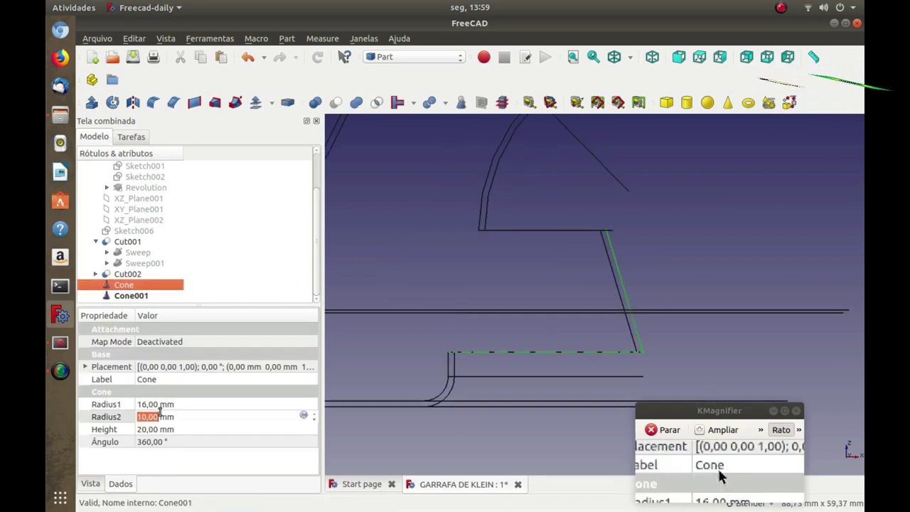
pyautogui.click(147, 417)
pyautogui.press('BackSpace')
pyautogui.write('1')
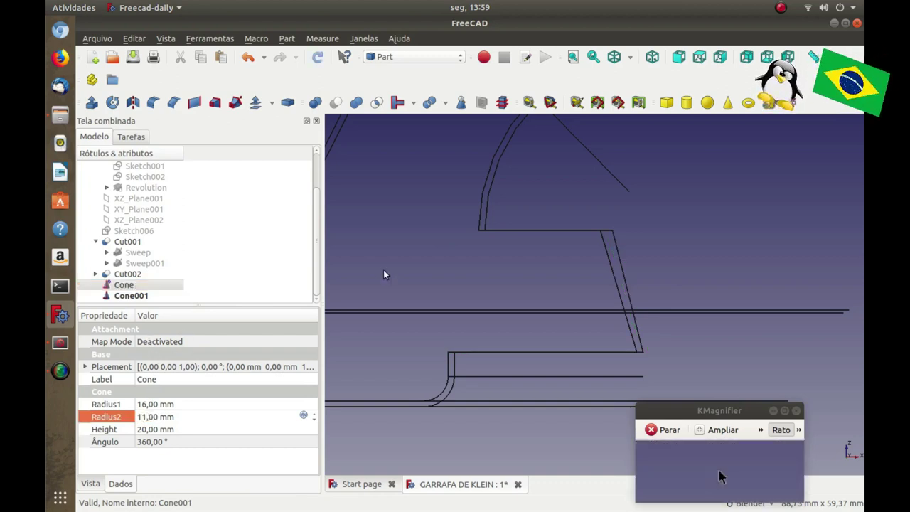
# Set Cone001's Radius2 to 9 mm.
pyautogui.click(132, 296)
pyautogui.click(139, 416)
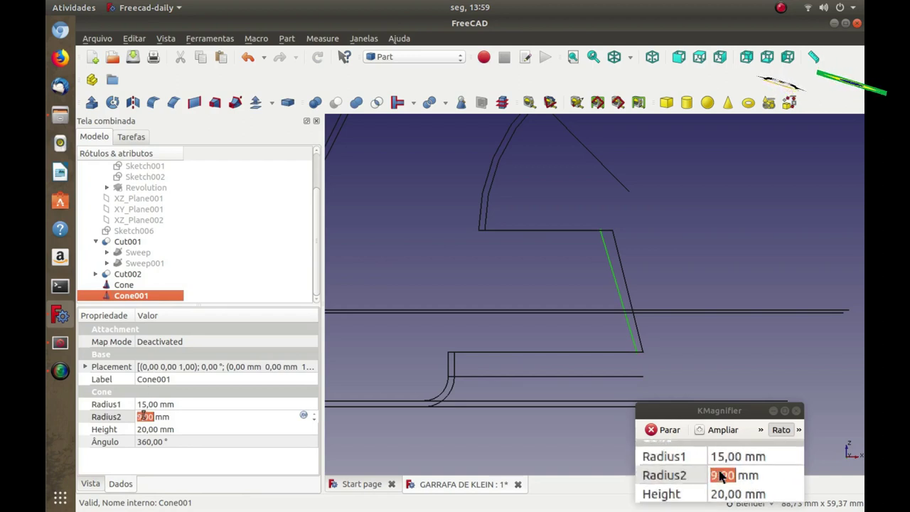
pyautogui.write('9')
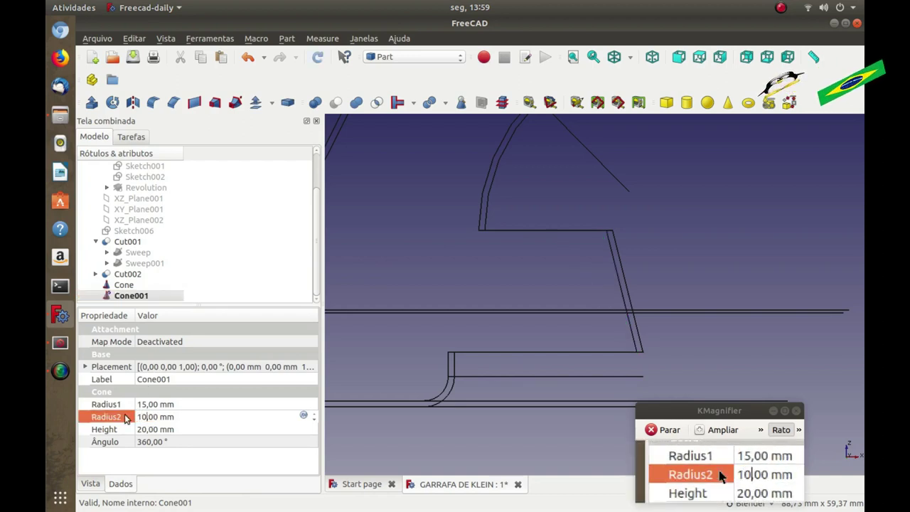
pyautogui.click(682, 224)
pyautogui.scroll(-3, 619, 284)
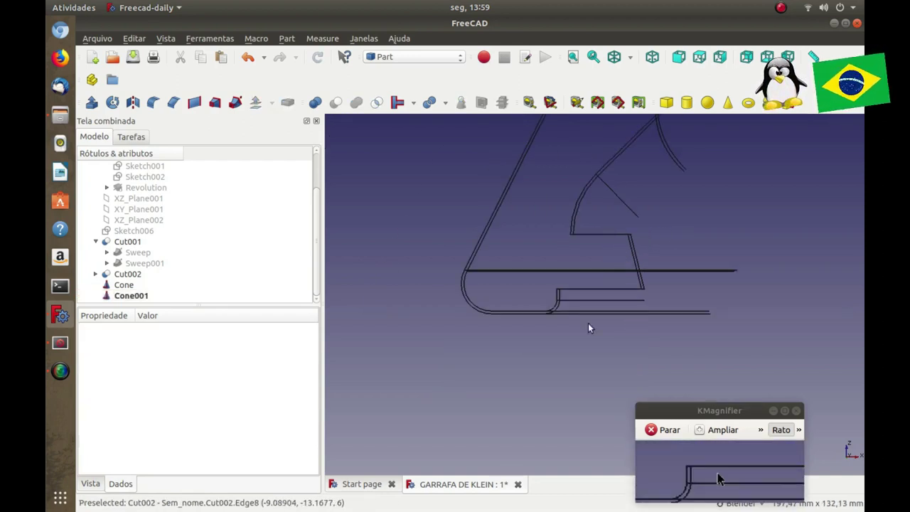
pyautogui.keyDown('shift'); pyautogui.moveTo(572, 333); pyautogui.dragTo(543, 345, button='middle'); pyautogui.keyUp('shift')
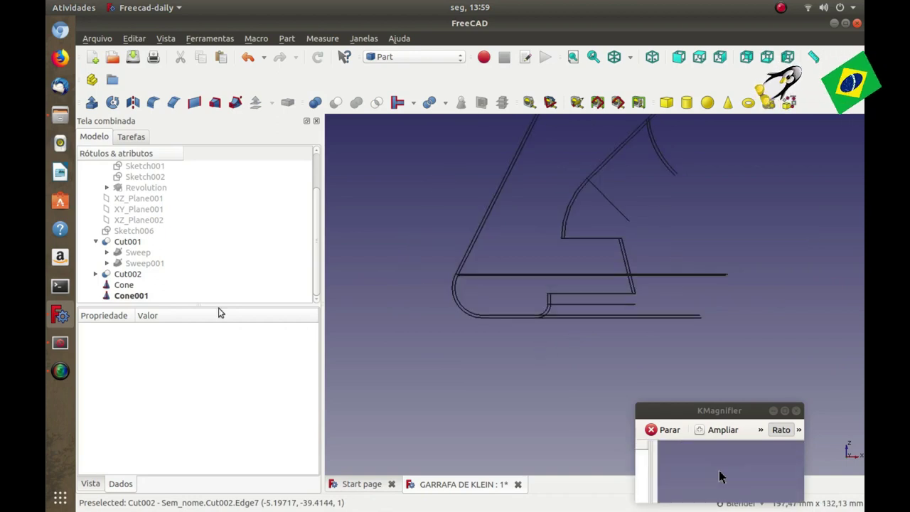
pyautogui.click(125, 285)
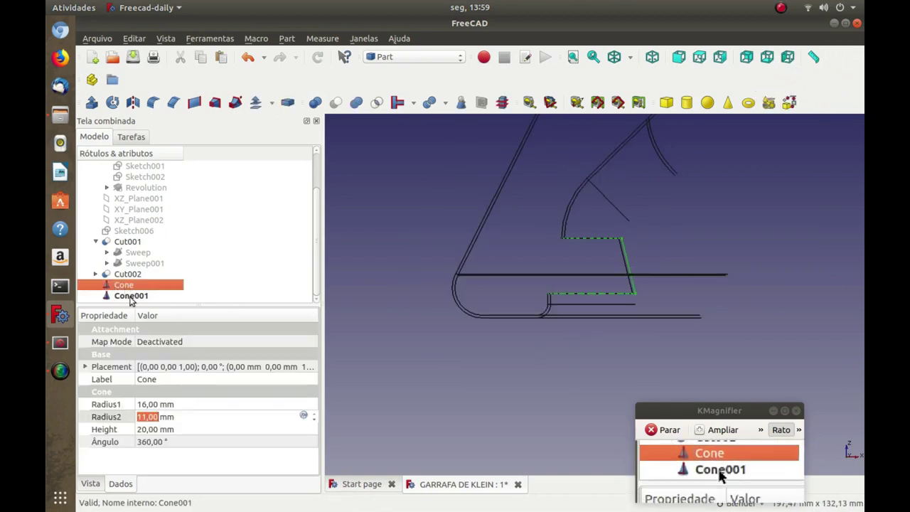
# Cut Cone001 from the Cone to make Cut003, and view the bottle shaded in isometric.
pyautogui.keyDown('ctrl'); pyautogui.click(131, 298); pyautogui.keyUp('ctrl')
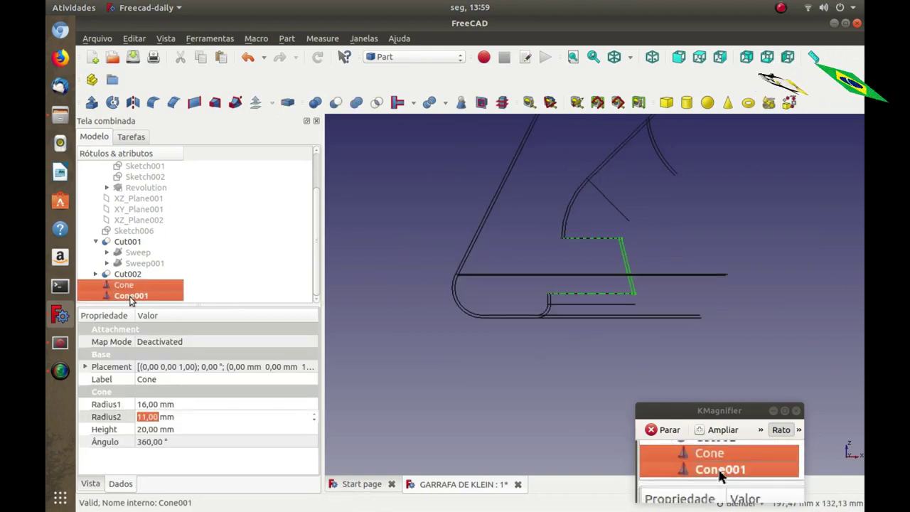
pyautogui.click(335, 103)
pyautogui.moveTo(442, 245)
pyautogui.mouseDown(button='middle')
pyautogui.moveTo(559, 240)
pyautogui.moveTo(445, 315)
pyautogui.moveTo(537, 203)
pyautogui.mouseUp(button='middle')
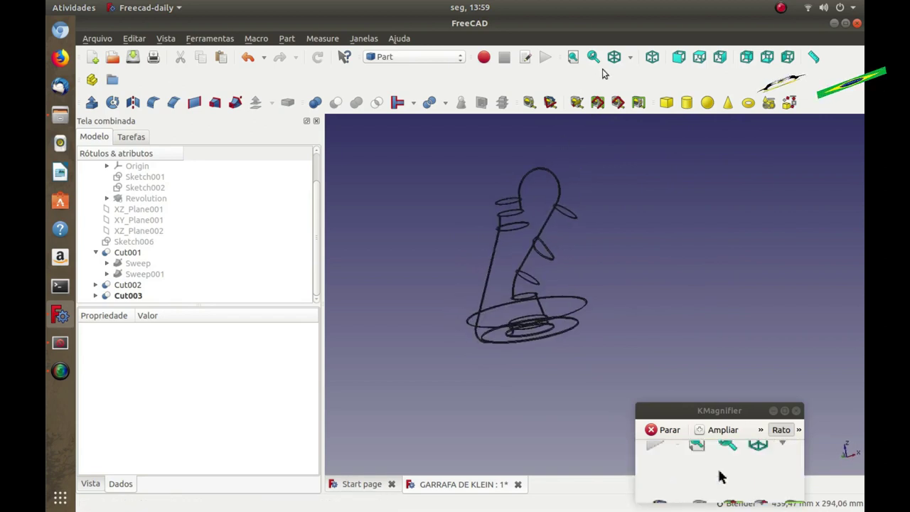
pyautogui.click(630, 63)
pyautogui.click(641, 77)
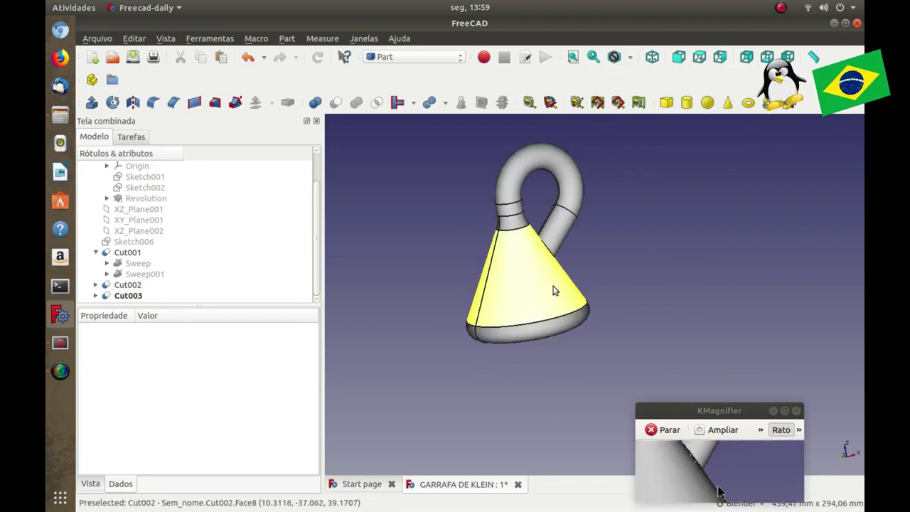
pyautogui.moveTo(564, 233)
pyautogui.mouseDown(button='middle')
pyautogui.moveTo(614, 170)
pyautogui.moveTo(593, 168)
pyautogui.moveTo(571, 191)
pyautogui.moveTo(565, 175)
pyautogui.moveTo(524, 276)
pyautogui.moveTo(545, 317)
pyautogui.moveTo(567, 318)
pyautogui.mouseUp(button='middle')
pyautogui.press('0')
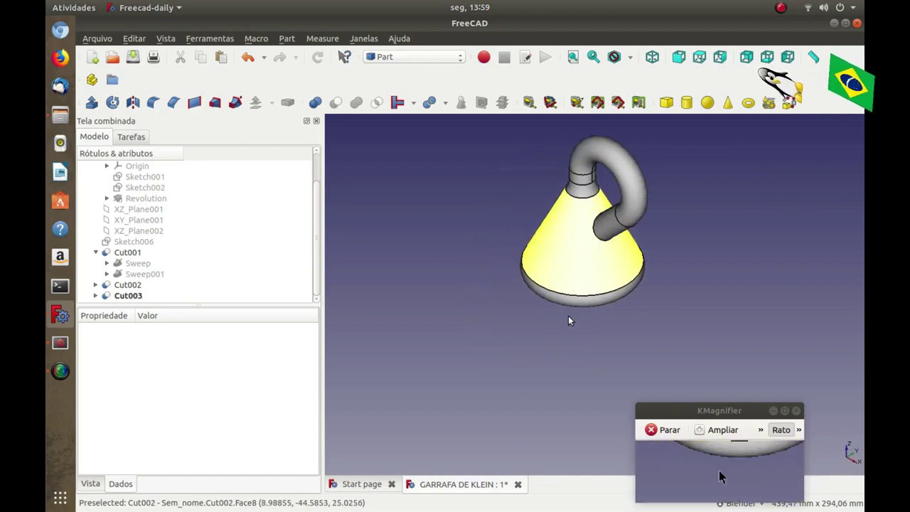
pyautogui.scroll(-3, 406, 367)
pyautogui.scroll(3, 463, 329)
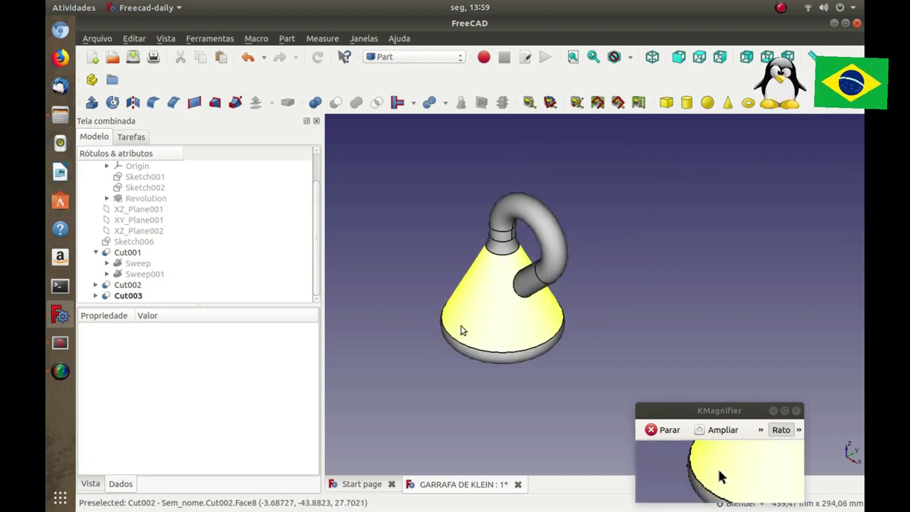
# Fuse Cut001, Cut002 and Cut003 into one Fusion solid, then select the Fusion.
pyautogui.click(127, 254)
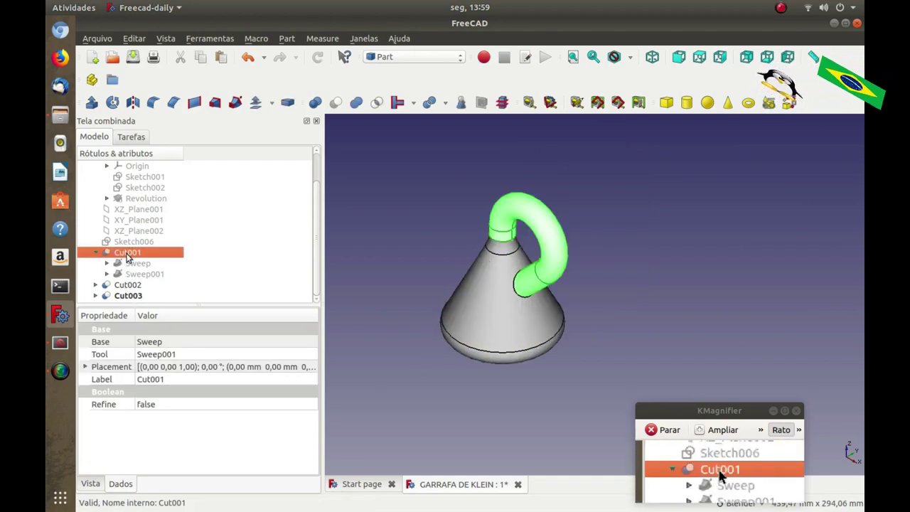
pyautogui.keyDown('ctrl'); pyautogui.click(130, 285); pyautogui.keyUp('ctrl')
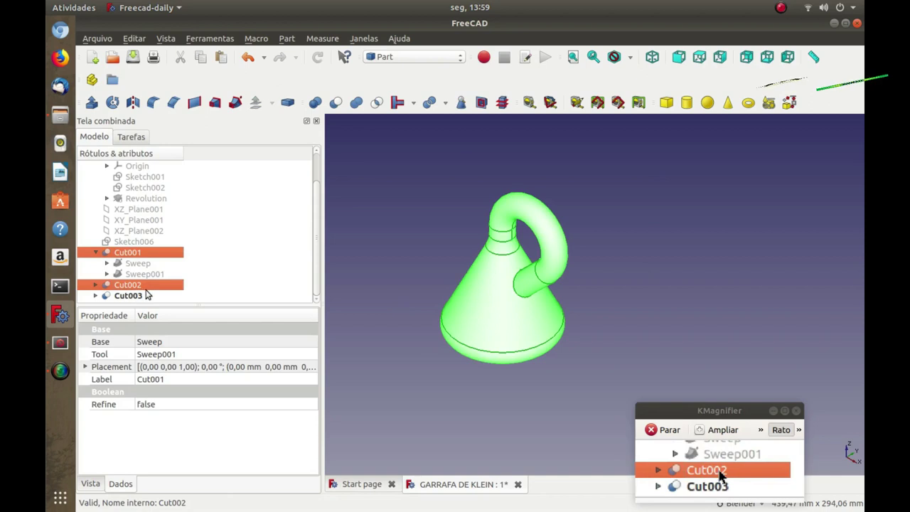
pyautogui.keyDown('ctrl'); pyautogui.click(130, 296); pyautogui.keyUp('ctrl')
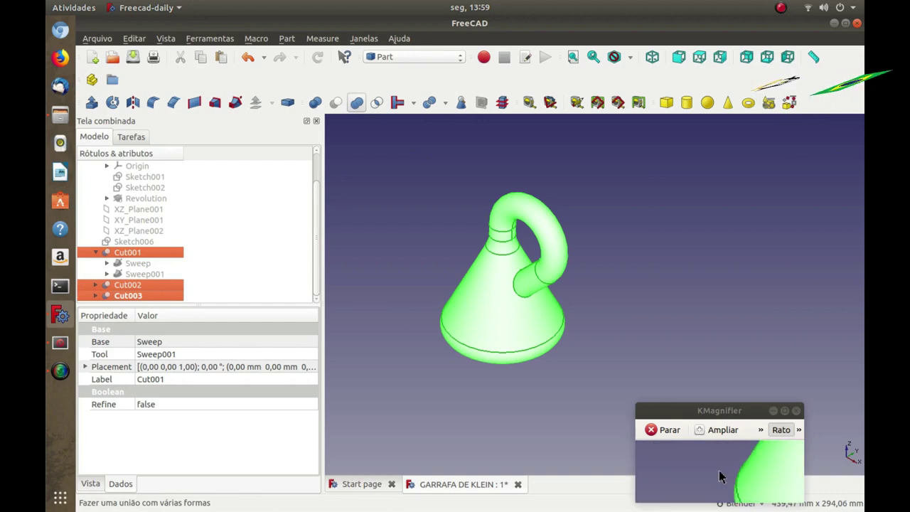
pyautogui.moveTo(434, 320)
pyautogui.mouseDown(button='middle')
pyautogui.moveTo(481, 322)
pyautogui.moveTo(606, 273)
pyautogui.moveTo(468, 344)
pyautogui.moveTo(427, 324)
pyautogui.mouseUp(button='middle')
pyautogui.scroll(2, 414, 316)
pyautogui.scroll(-2, 455, 249)
pyautogui.click(128, 284)
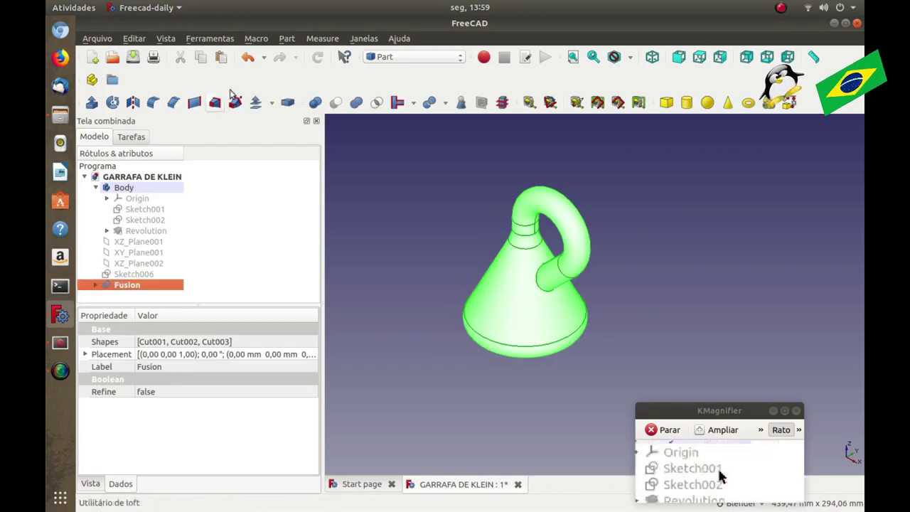
# Give the Fusion the Cromo material and transparency of about 87, then orbit to inspect it.
pyautogui.click(165, 40)
pyautogui.click(249, 271)
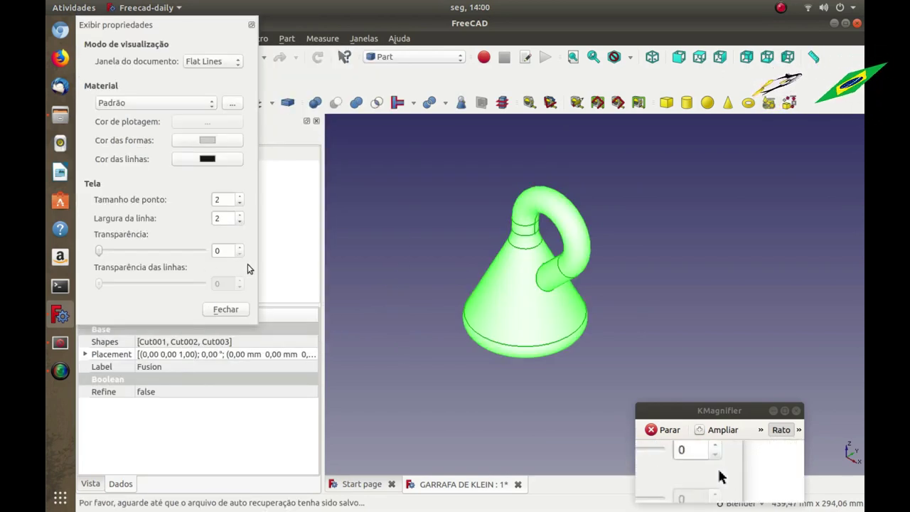
pyautogui.click(178, 104)
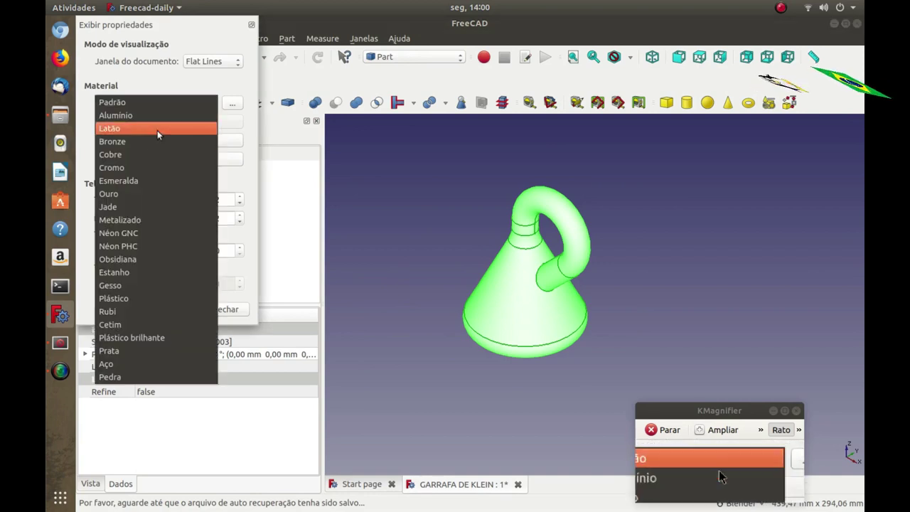
pyautogui.click(138, 167)
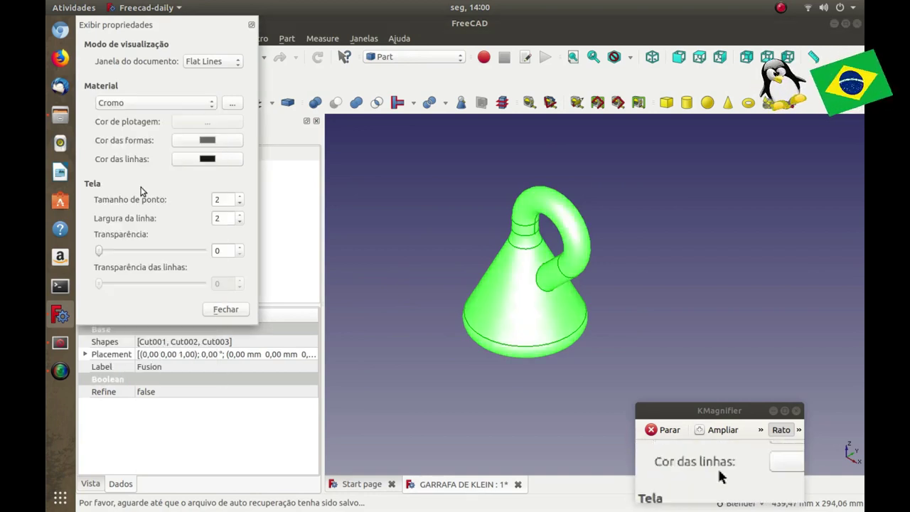
pyautogui.moveTo(99, 250); pyautogui.dragTo(202, 259)
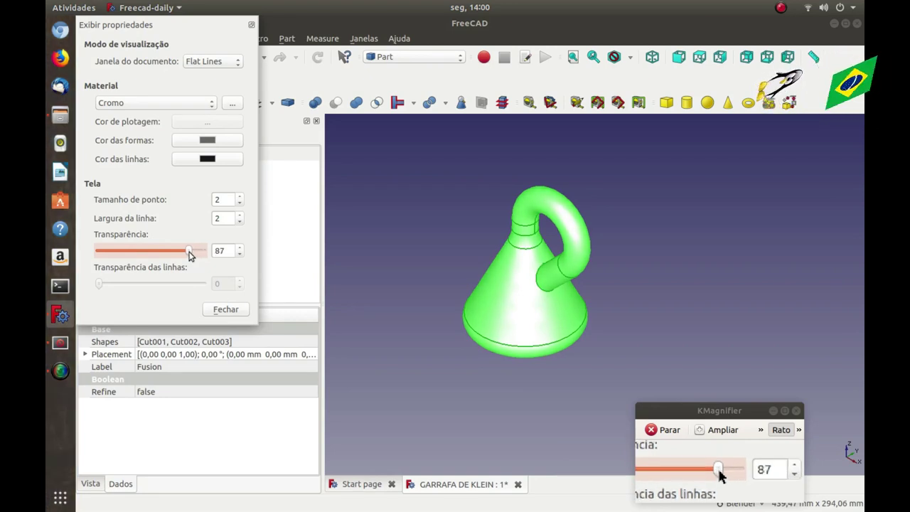
pyautogui.click(405, 281)
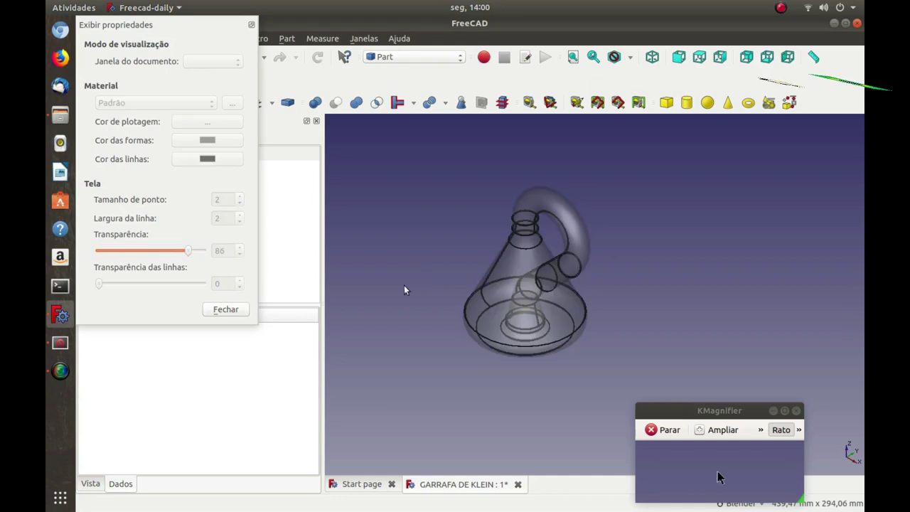
pyautogui.moveTo(397, 292); pyautogui.dragTo(405, 275, button='middle')
pyautogui.click(225, 309)
pyautogui.moveTo(381, 339)
pyautogui.mouseDown(button='middle')
pyautogui.moveTo(479, 304)
pyautogui.moveTo(558, 256)
pyautogui.moveTo(549, 314)
pyautogui.moveTo(438, 361)
pyautogui.moveTo(429, 346)
pyautogui.mouseUp(button='middle')
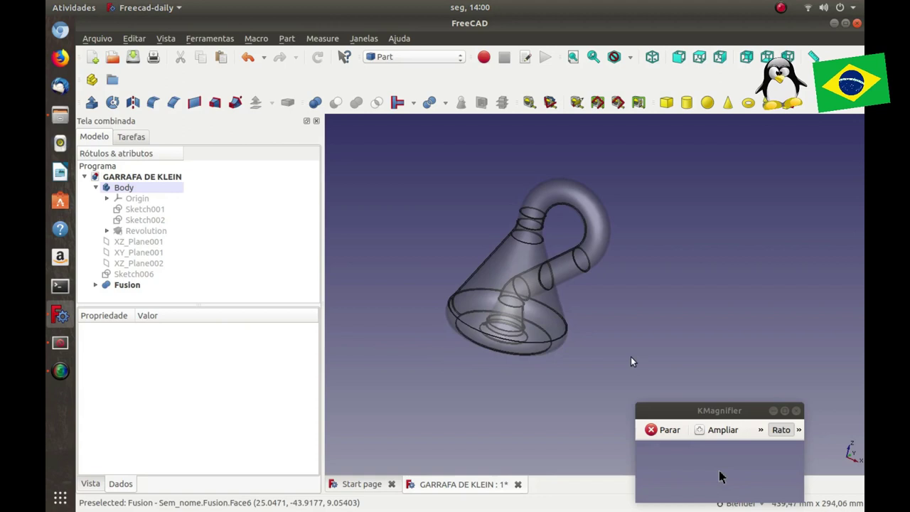
pyautogui.scroll(3, 619, 352)
pyautogui.scroll(2, 569, 353)
pyautogui.moveTo(555, 356)
pyautogui.mouseDown(button='middle')
pyautogui.moveTo(498, 346)
pyautogui.moveTo(504, 358)
pyautogui.moveTo(506, 342)
pyautogui.moveTo(574, 305)
pyautogui.moveTo(557, 384)
pyautogui.moveTo(579, 367)
pyautogui.moveTo(512, 320)
pyautogui.mouseUp(button='middle')
pyautogui.scroll(2, 503, 318)
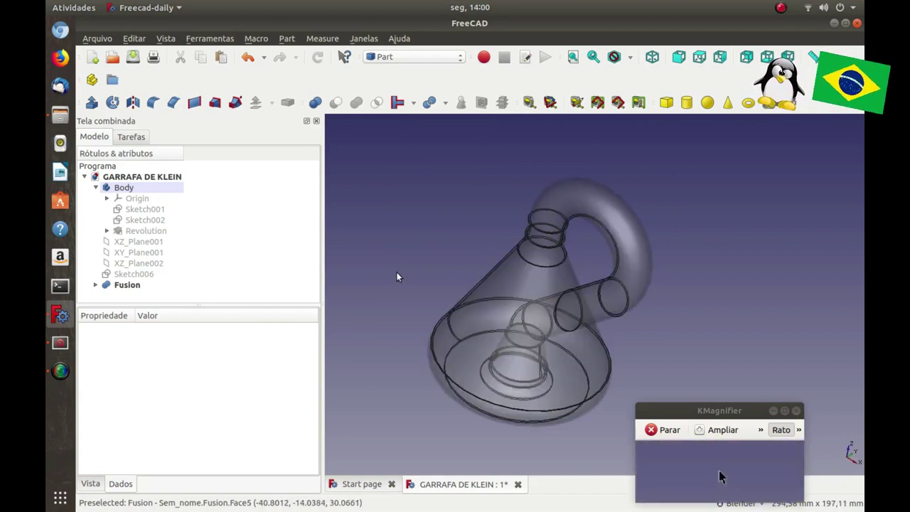
pyautogui.press('1')
pyautogui.scroll(-1, 418, 216)
pyautogui.scroll(1, 367, 294)
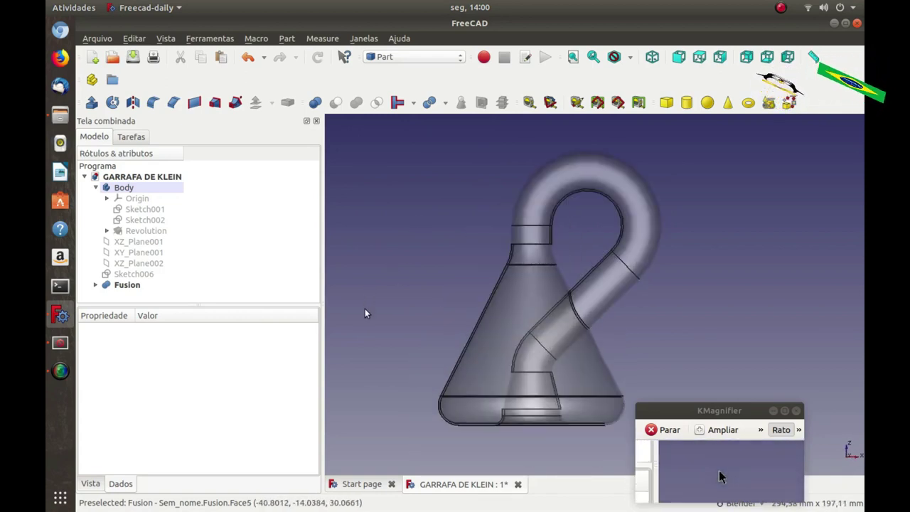
pyautogui.press('2')
pyautogui.press('3')
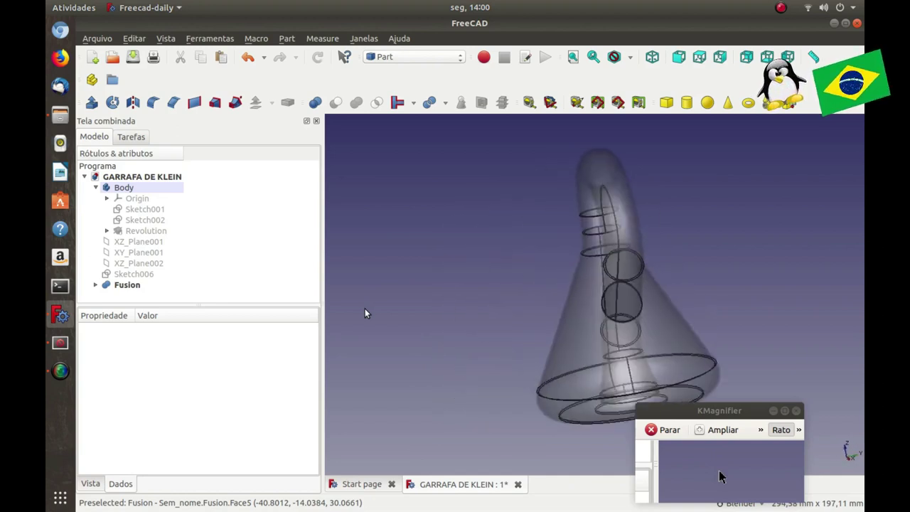
pyautogui.press('1')
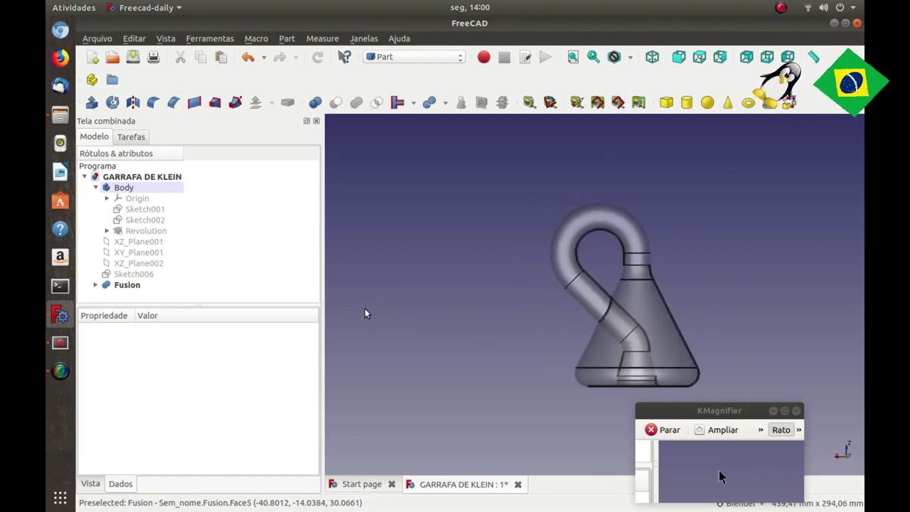
pyautogui.press('2')
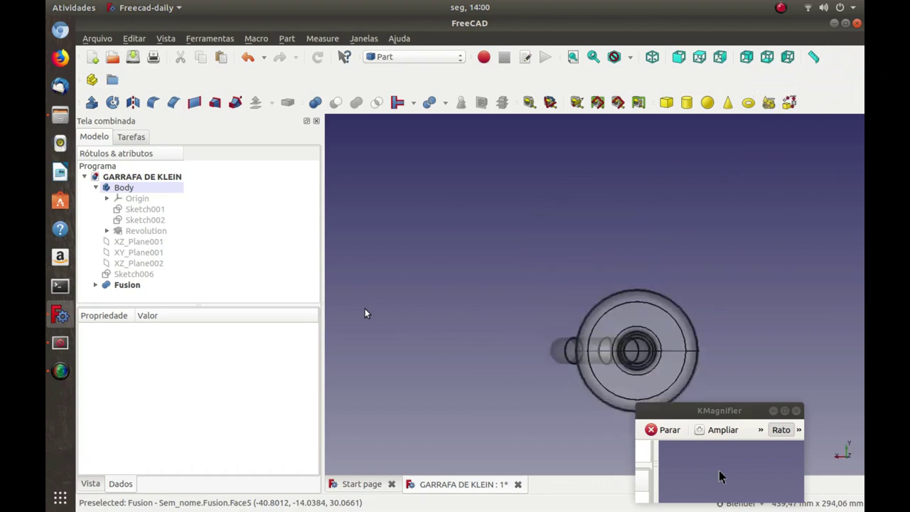
pyautogui.press('3')
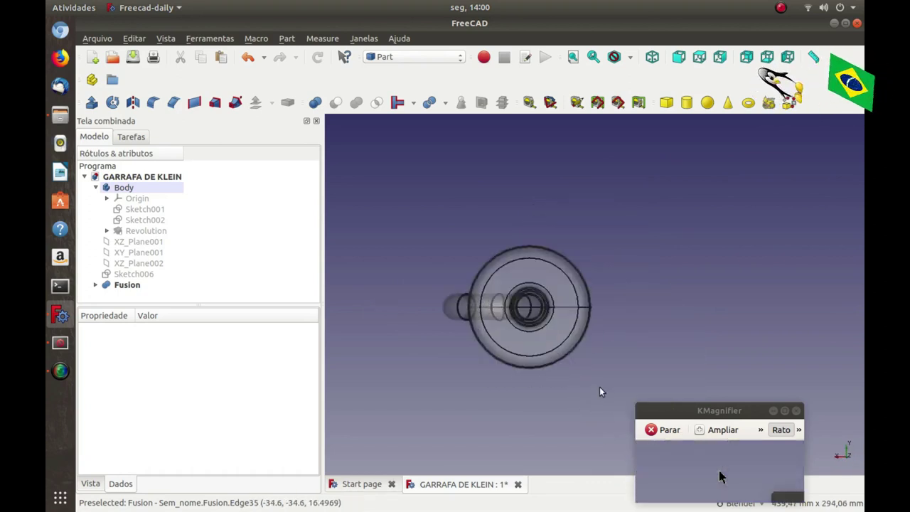
pyautogui.press('0')
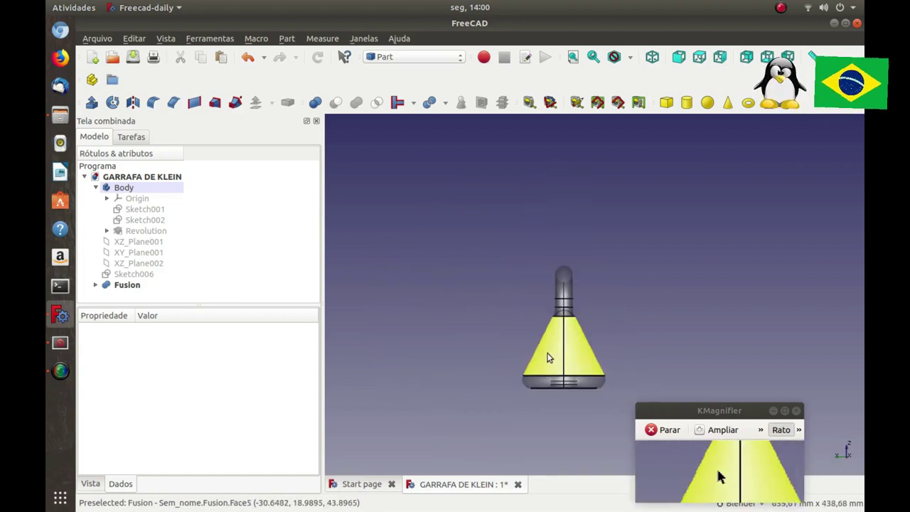
pyautogui.scroll(3, 722, 384)
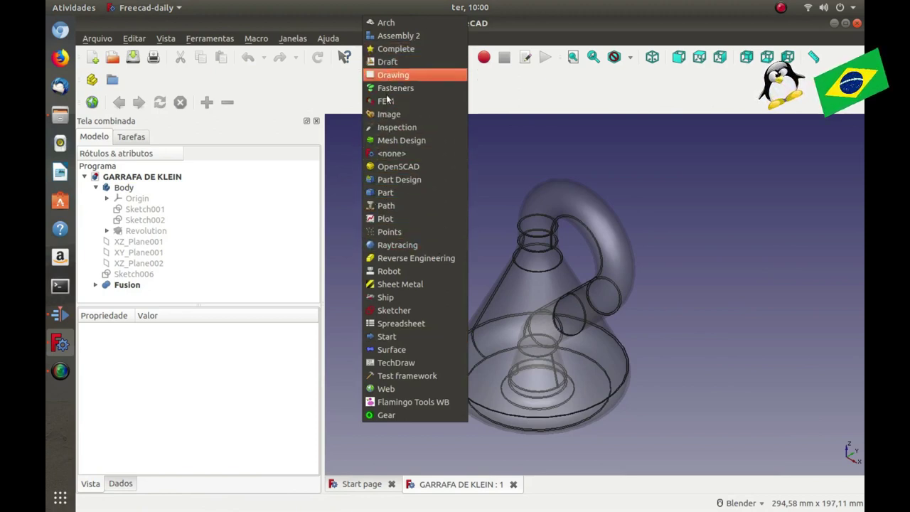
# Add a Part box primitive named Cubo to the document.
pyautogui.click(389, 198)
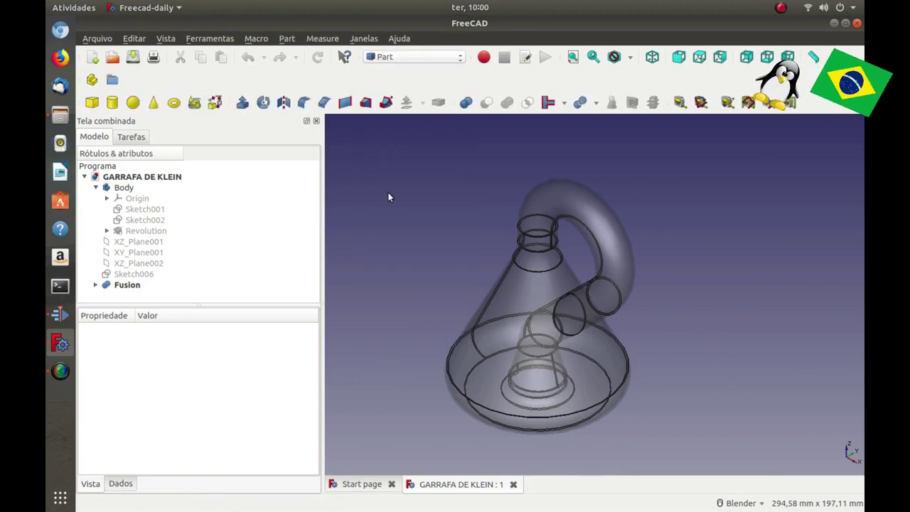
pyautogui.click(92, 104)
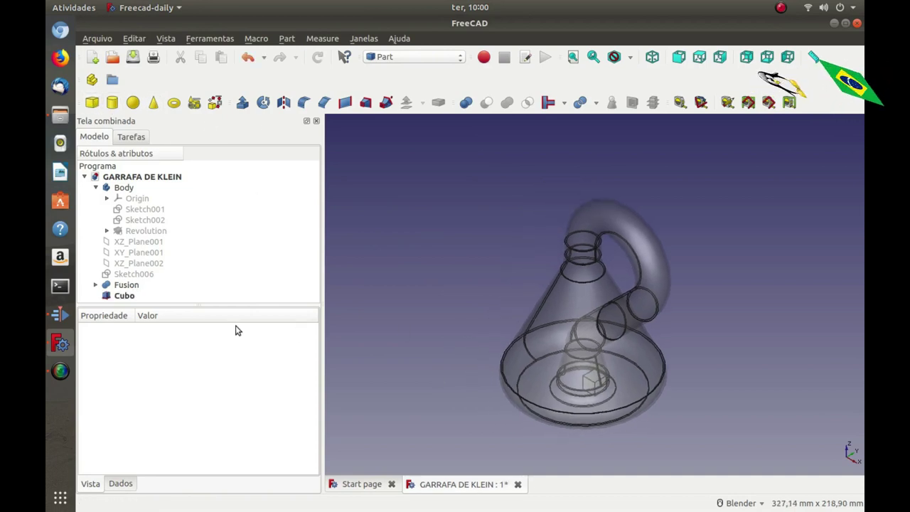
pyautogui.click(127, 296)
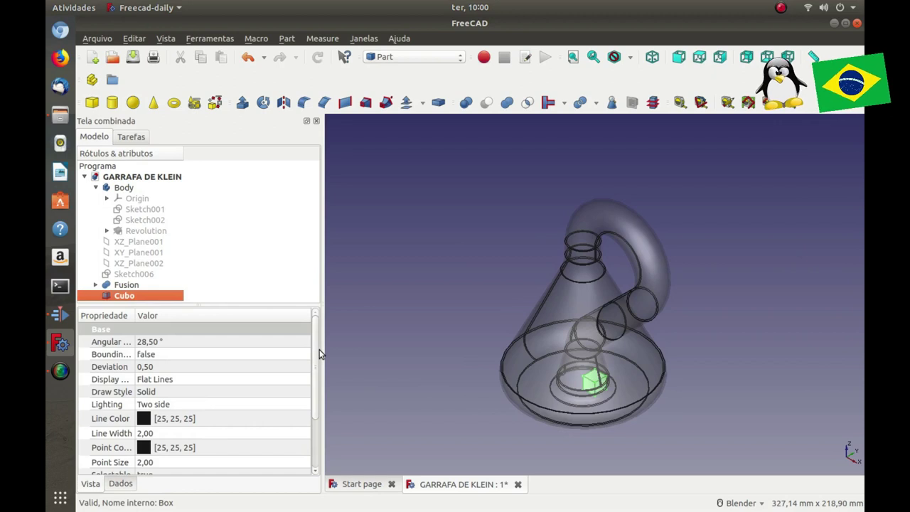
pyautogui.moveTo(316, 382); pyautogui.dragTo(316, 450)
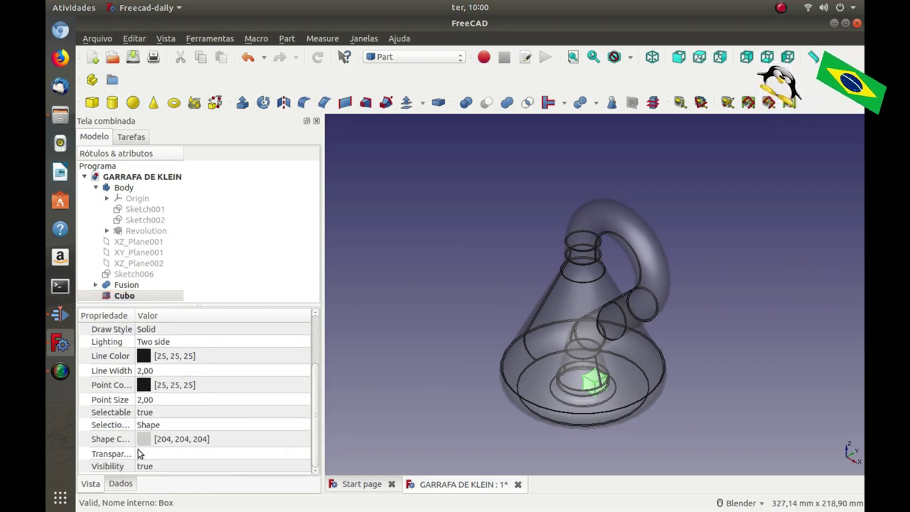
# Set Cubo's length, width and height to 200 mm each.
pyautogui.click(121, 484)
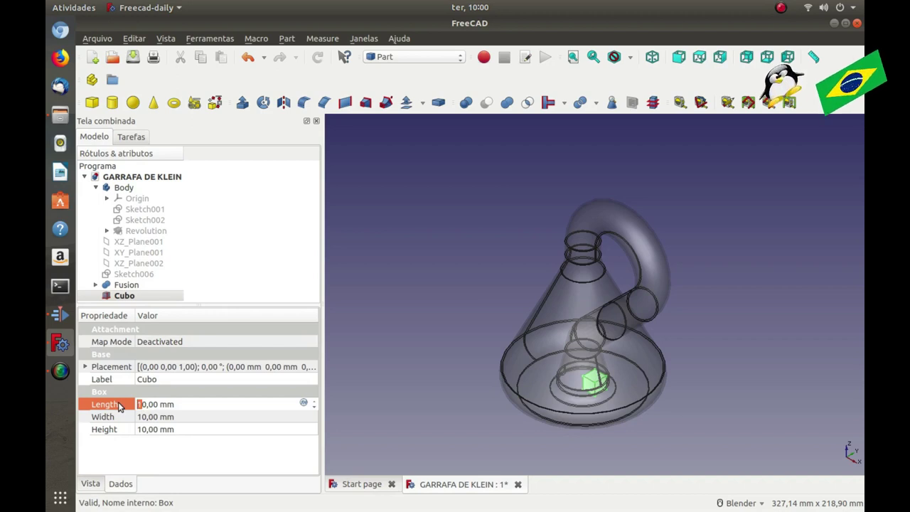
pyautogui.write('20')
pyautogui.click(142, 418)
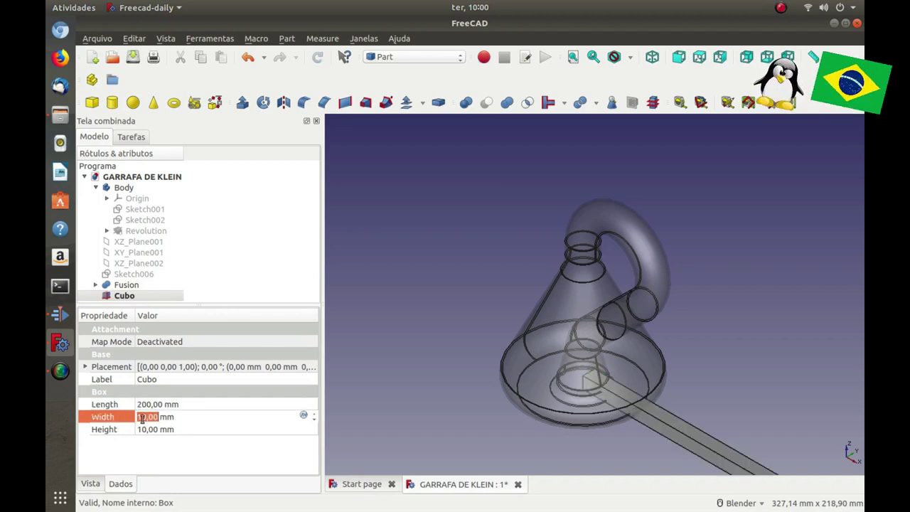
pyautogui.write('200')
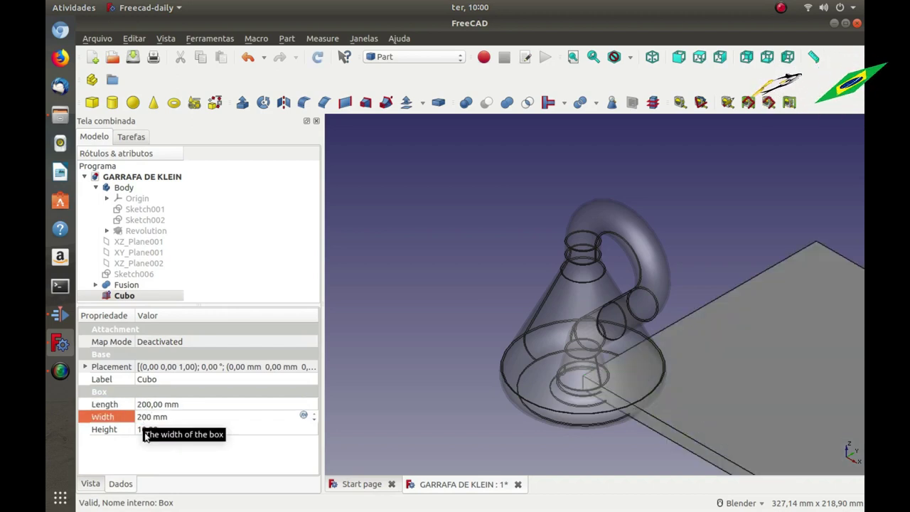
pyautogui.click(147, 430)
pyautogui.write('200')
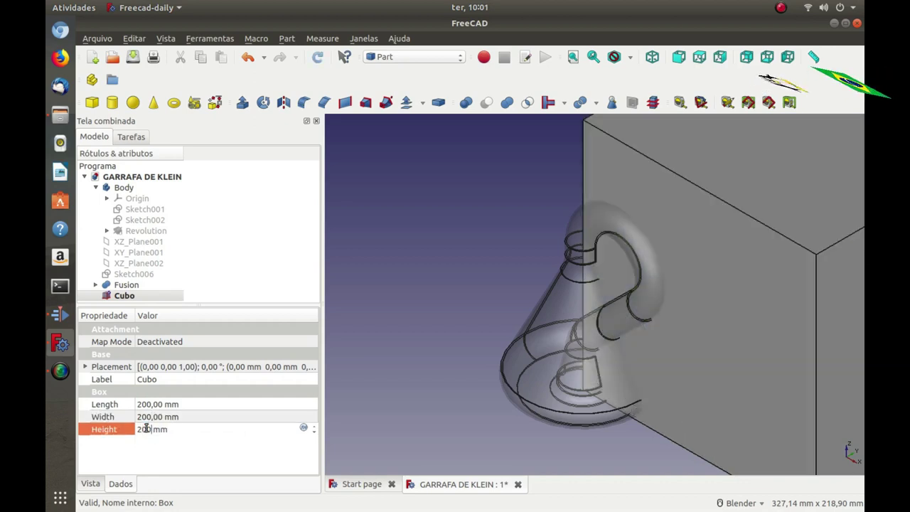
pyautogui.click(437, 265)
pyautogui.scroll(-5, 441, 278)
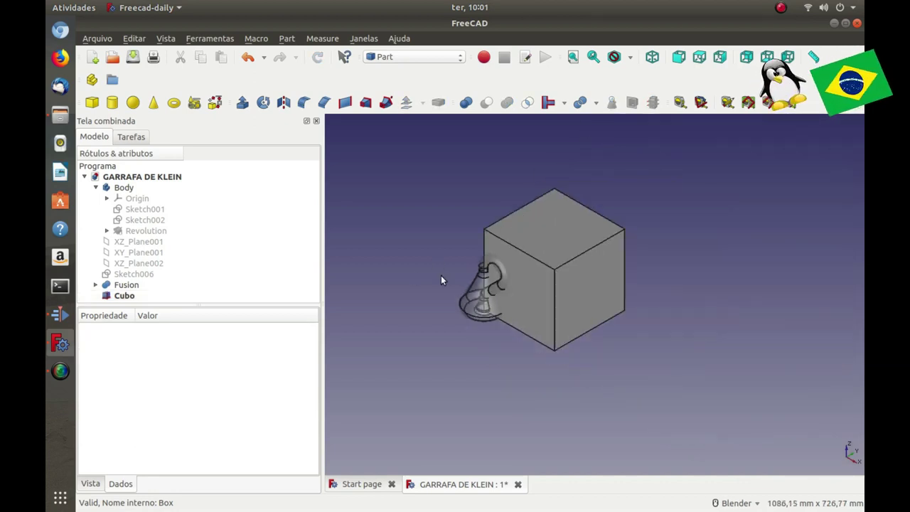
# In top view, drag Cubo roughly down along Y and left along X.
pyautogui.press('1')
pyautogui.press('2')
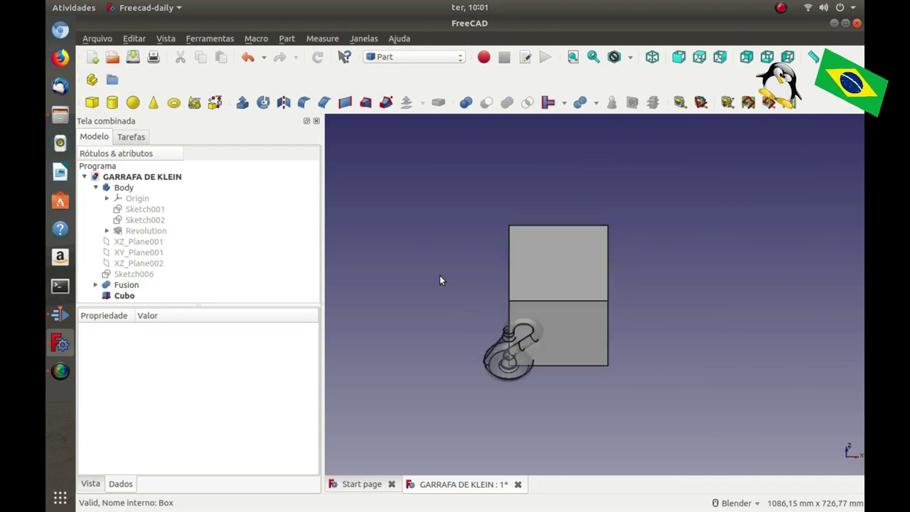
pyautogui.click(130, 298)
pyautogui.doubleClick(130, 298)
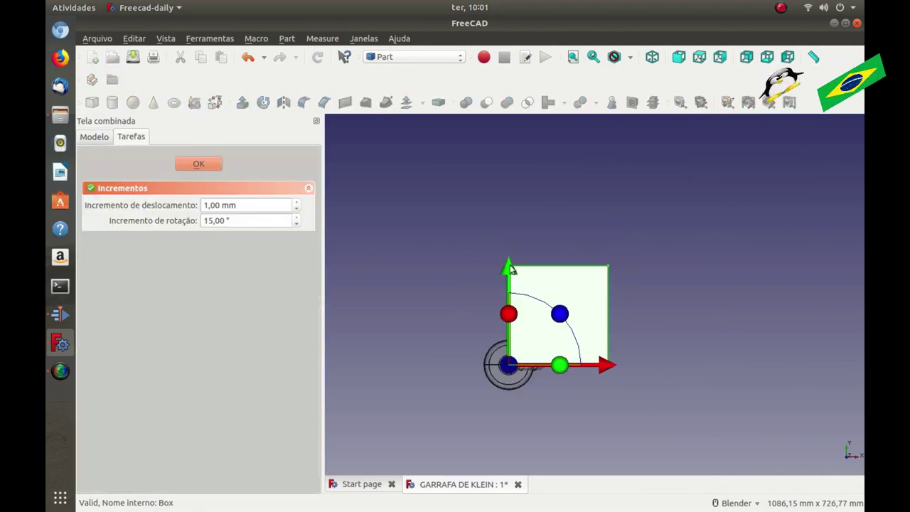
pyautogui.moveTo(512, 269); pyautogui.dragTo(518, 365)
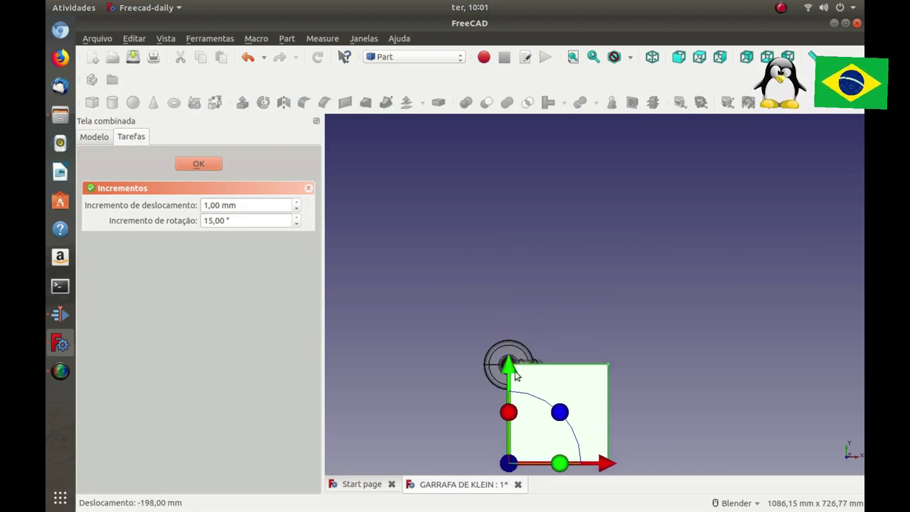
pyautogui.moveTo(601, 463)
pyautogui.mouseDown()
pyautogui.moveTo(553, 467)
pyautogui.moveTo(569, 467)
pyautogui.moveTo(560, 471)
pyautogui.mouseUp()
pyautogui.click(208, 167)
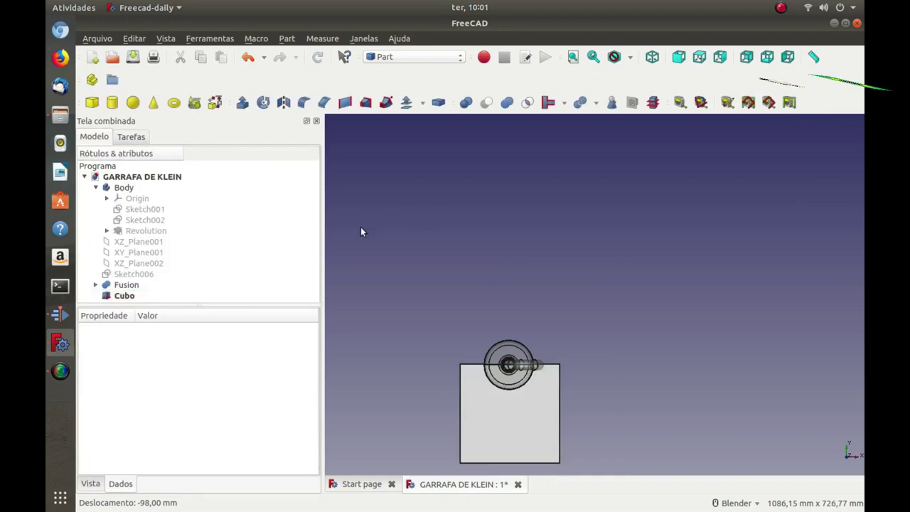
# Set Cubo's placement position to x −100 mm and y −200 mm.
pyautogui.click(118, 297)
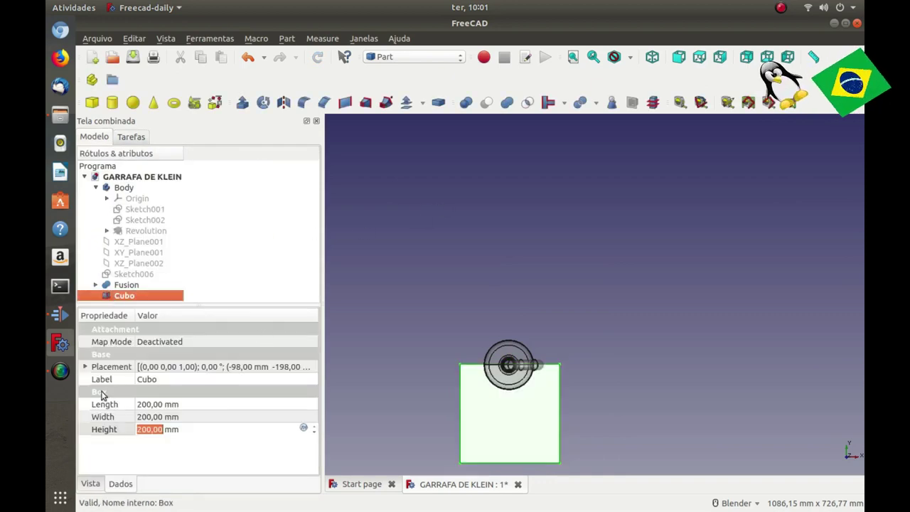
pyautogui.click(84, 367)
pyautogui.click(97, 404)
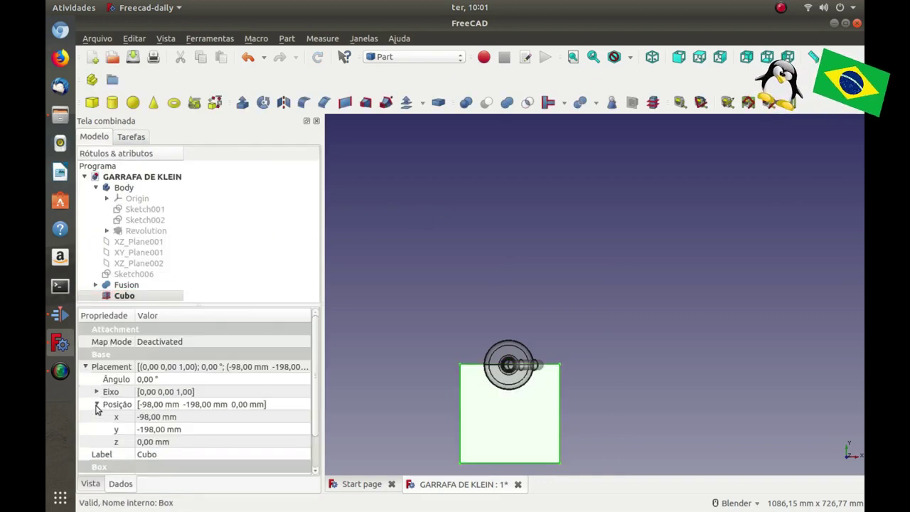
pyautogui.click(166, 418)
pyautogui.write('-100')
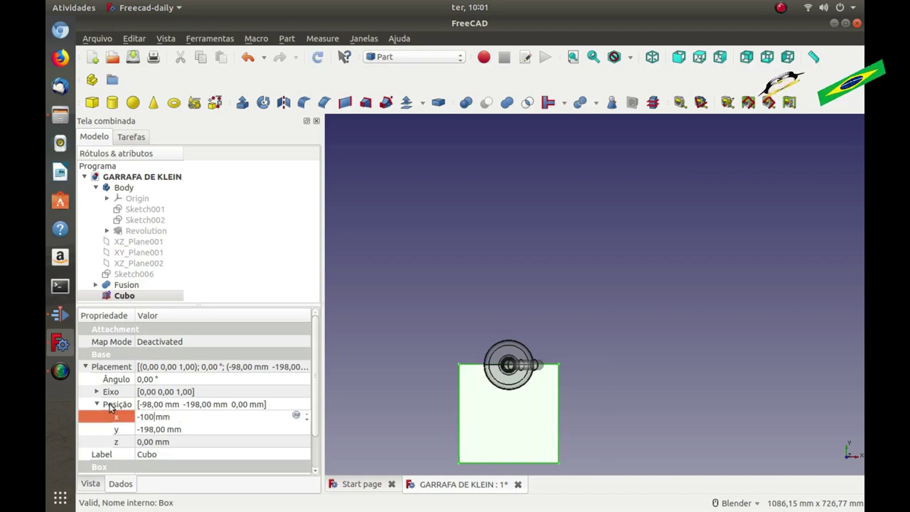
pyautogui.click(178, 430)
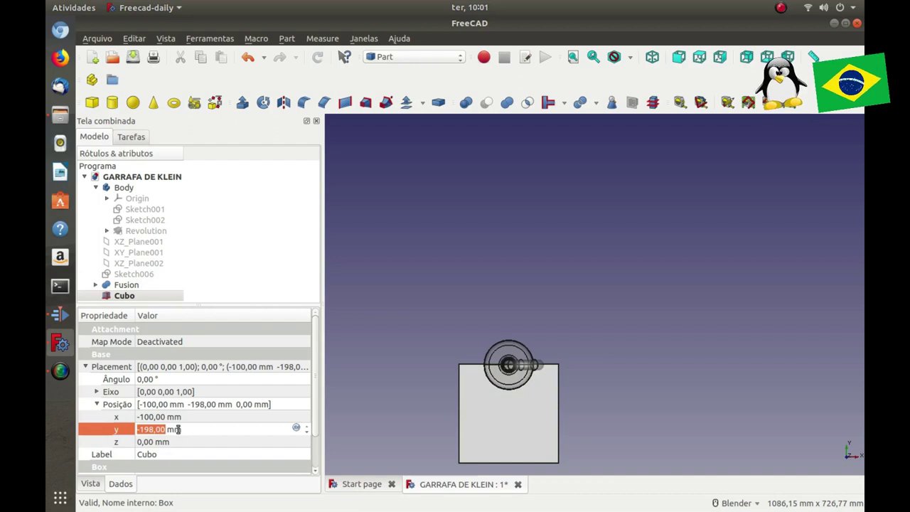
pyautogui.write('-200')
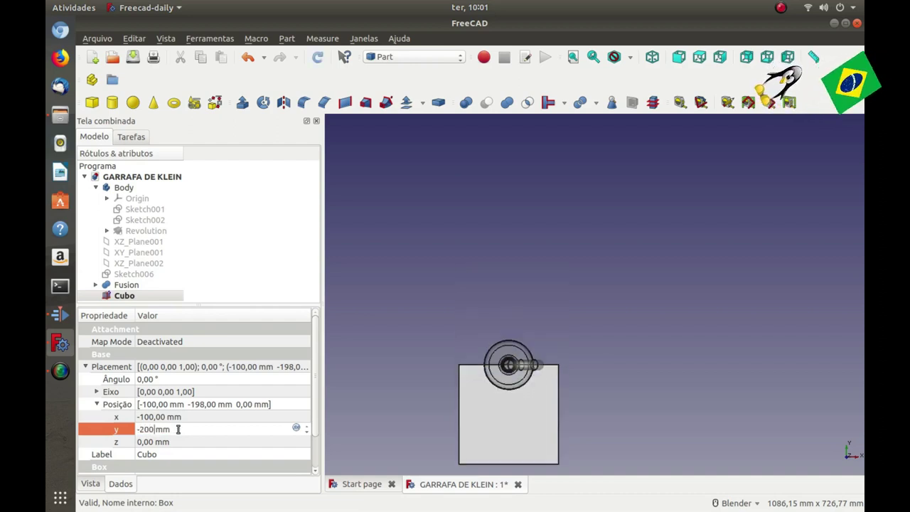
pyautogui.click(470, 296)
# Orbit and zoom around the box to view it in perspective.
pyautogui.moveTo(471, 294)
pyautogui.mouseDown(button='middle')
pyautogui.moveTo(447, 281)
pyautogui.moveTo(409, 199)
pyautogui.moveTo(387, 183)
pyautogui.mouseUp(button='middle')
pyautogui.scroll(-6, 591, 344)
pyautogui.moveTo(591, 343)
pyautogui.mouseDown(button='middle')
pyautogui.moveTo(545, 400)
pyautogui.moveTo(559, 385)
pyautogui.mouseUp(button='middle')
pyautogui.scroll(3, 576, 300)
pyautogui.scroll(3, 576, 300)
pyautogui.scroll(-3, 576, 299)
pyautogui.moveTo(576, 299)
pyautogui.mouseDown(button='middle')
pyautogui.moveTo(560, 264)
pyautogui.moveTo(551, 275)
pyautogui.mouseUp(button='middle')
pyautogui.scroll(2, 550, 274)
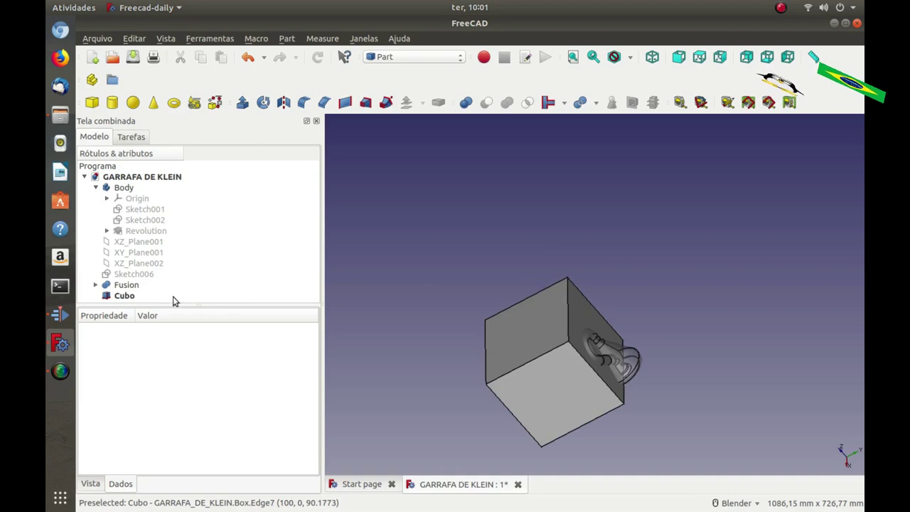
# Set Cubo's shape colour to dark red (170, 0, 0).
pyautogui.click(119, 297)
pyautogui.click(94, 486)
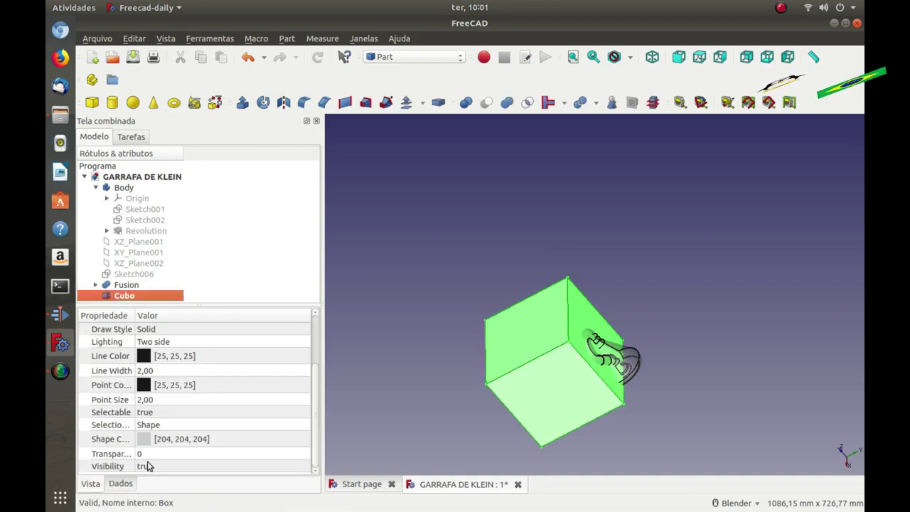
pyautogui.click(152, 444)
pyautogui.click(229, 441)
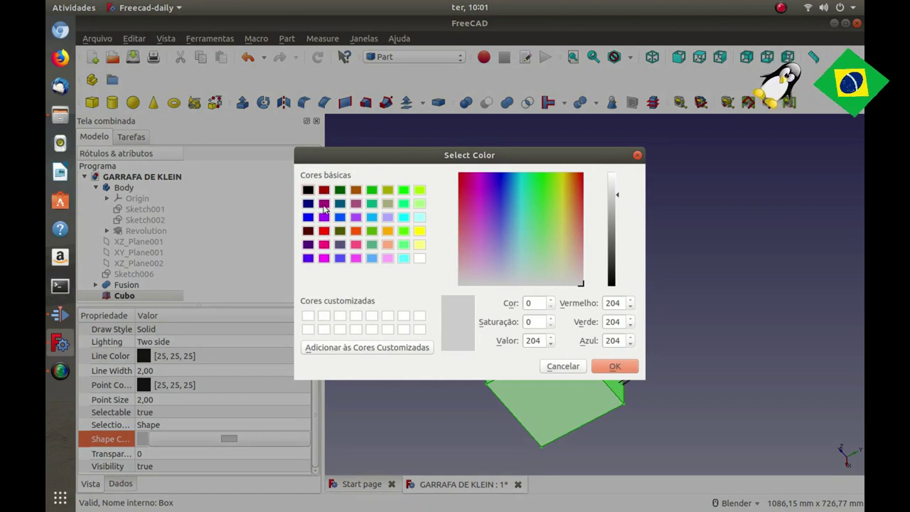
pyautogui.click(324, 191)
pyautogui.click(608, 372)
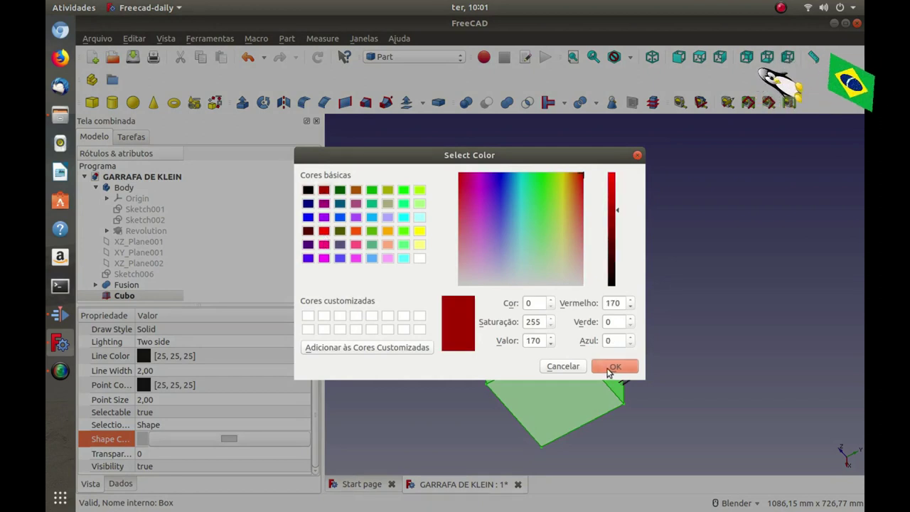
pyautogui.click(609, 370)
pyautogui.click(436, 352)
pyautogui.moveTo(425, 351); pyautogui.dragTo(423, 346, button='middle')
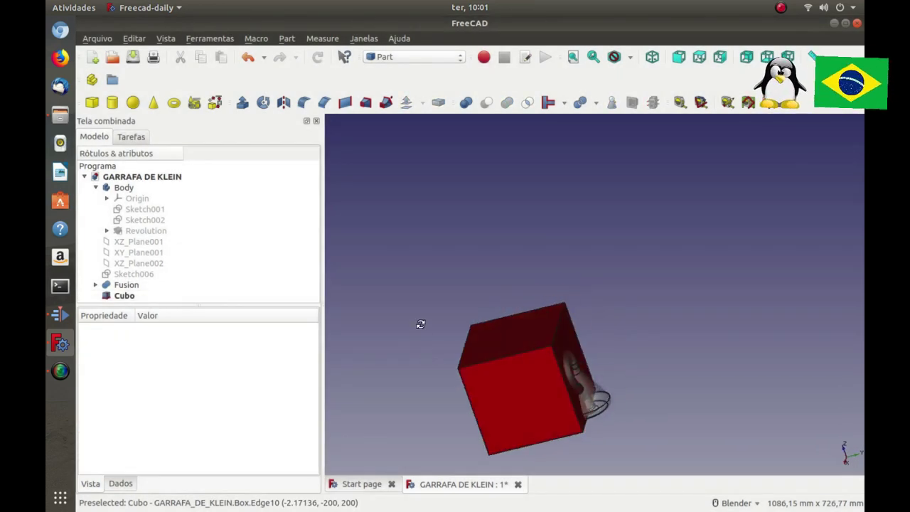
# Cut the Cubo box from the Fusion, creating Cut004.
pyautogui.click(125, 286)
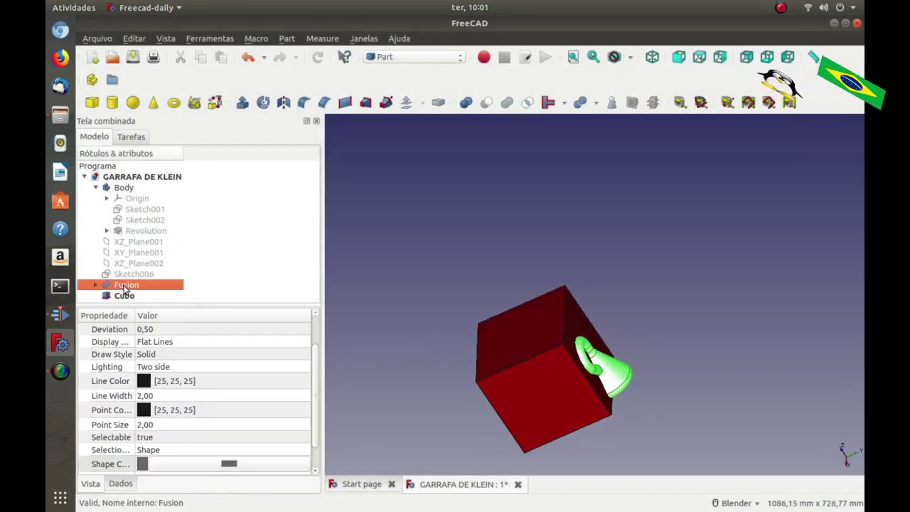
pyautogui.keyDown('ctrl'); pyautogui.click(125, 297); pyautogui.keyUp('ctrl')
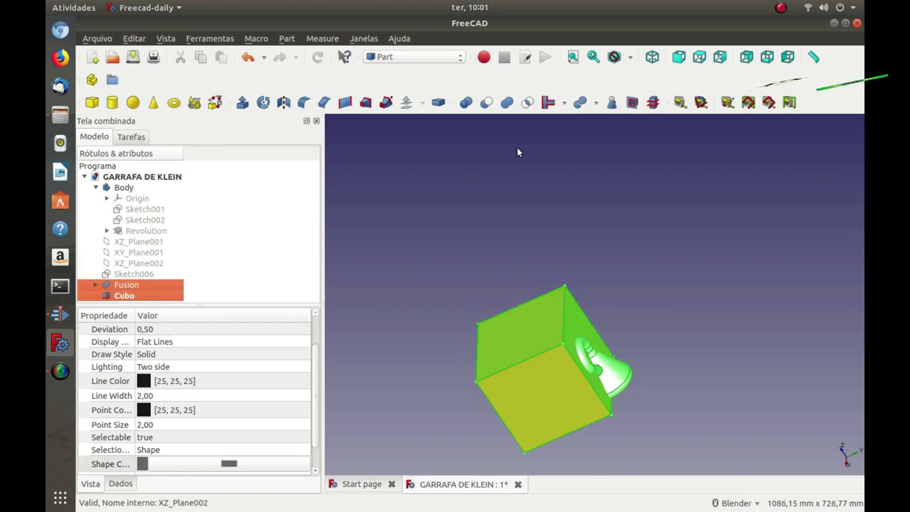
pyautogui.click(481, 108)
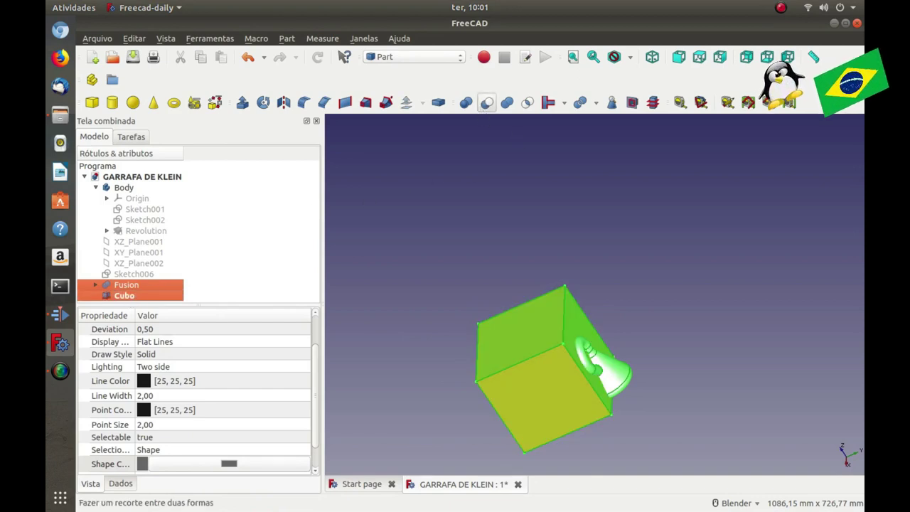
pyautogui.moveTo(506, 362); pyautogui.dragTo(600, 343, button='middle')
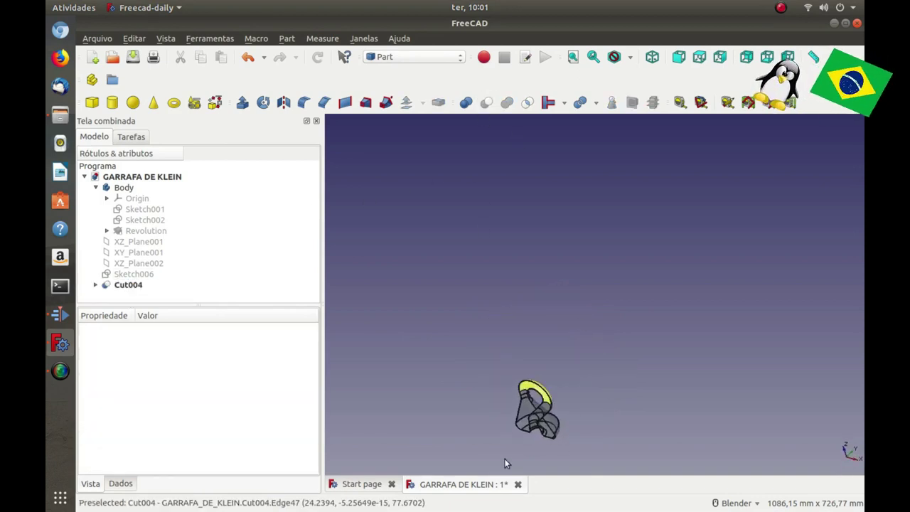
pyautogui.scroll(5, 527, 454)
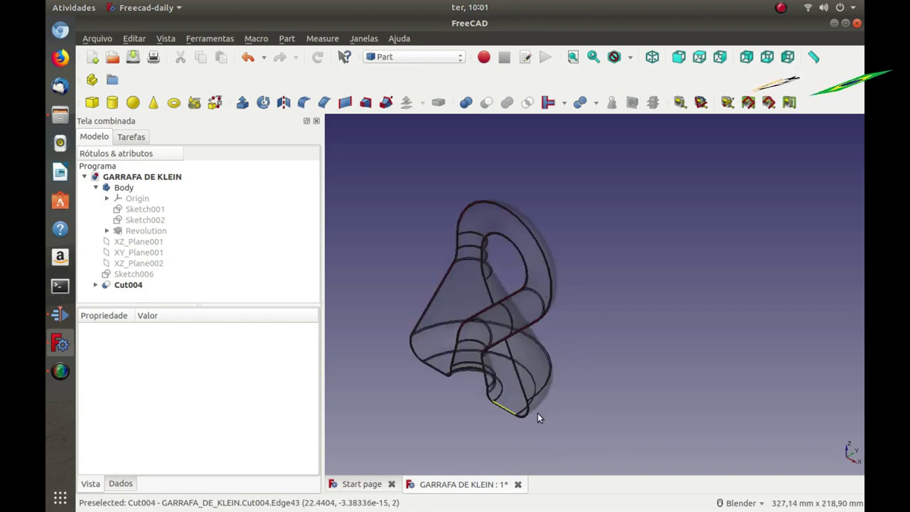
# Inspect the halved bottle from front, top, right and isometric views.
pyautogui.press('1')
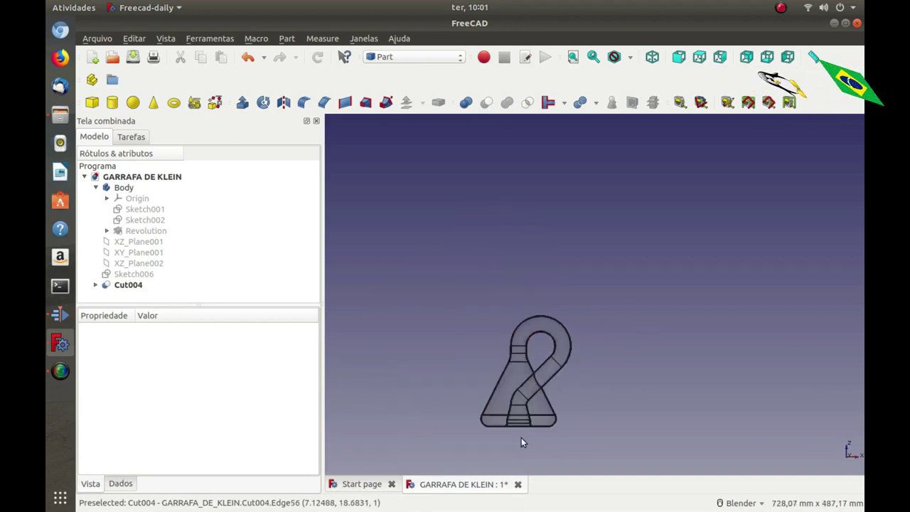
pyautogui.scroll(3, 522, 442)
pyautogui.scroll(2, 368, 330)
pyautogui.scroll(-2, 368, 331)
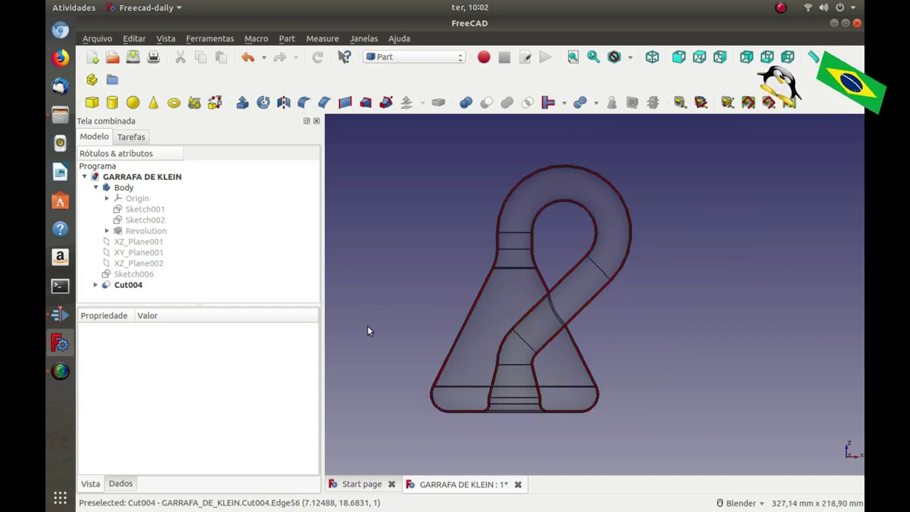
pyautogui.press('2')
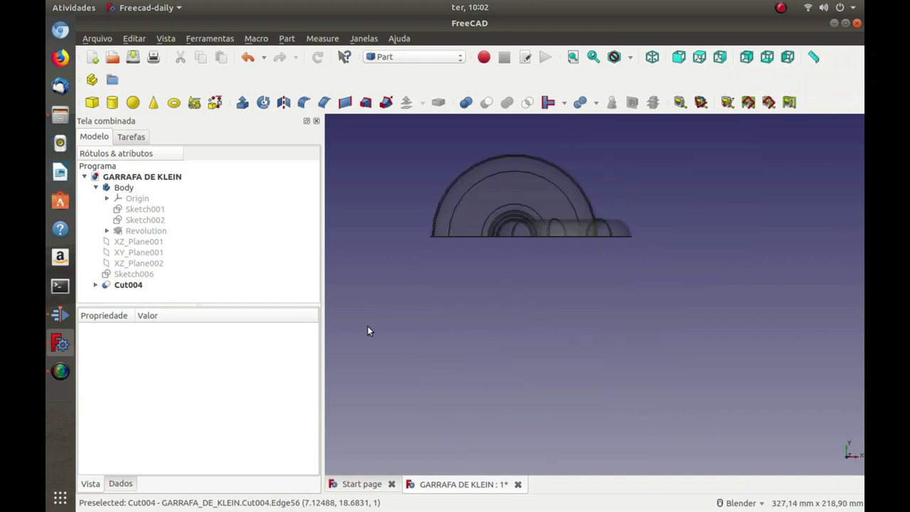
pyautogui.press('3')
pyautogui.press('1')
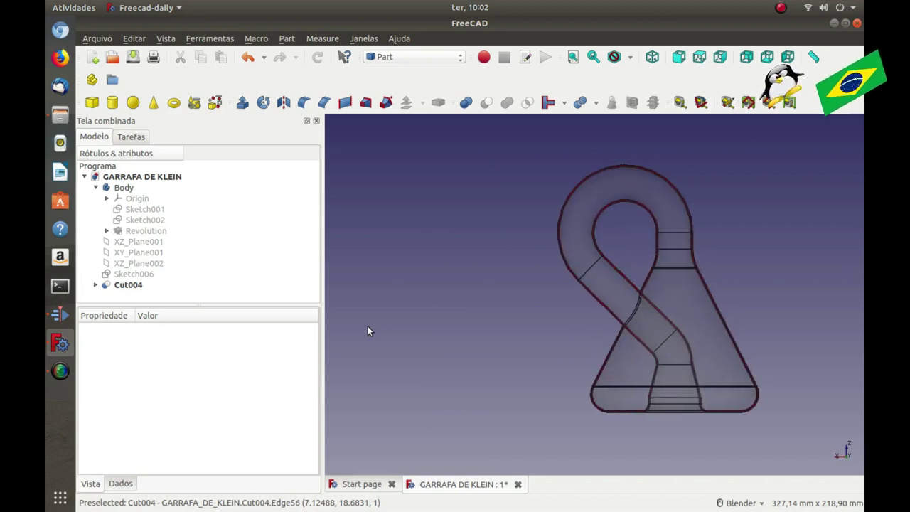
pyautogui.press('2')
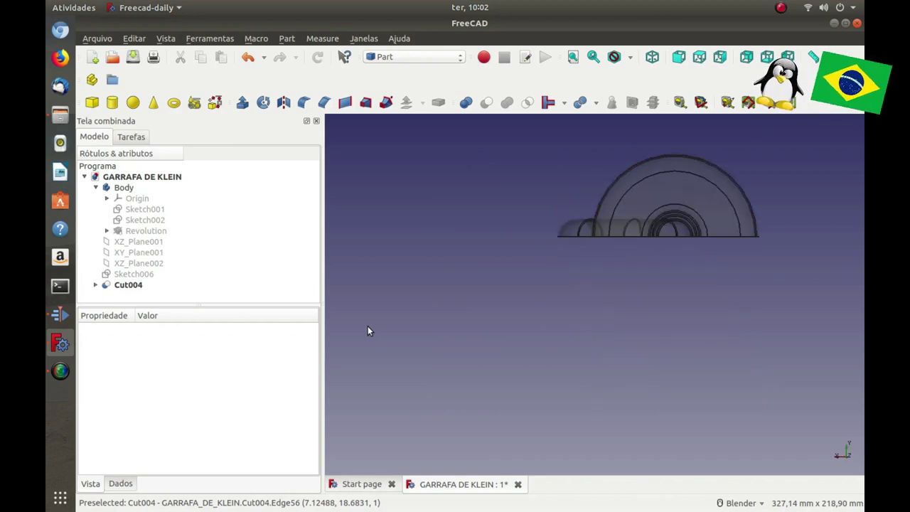
pyautogui.press('0')
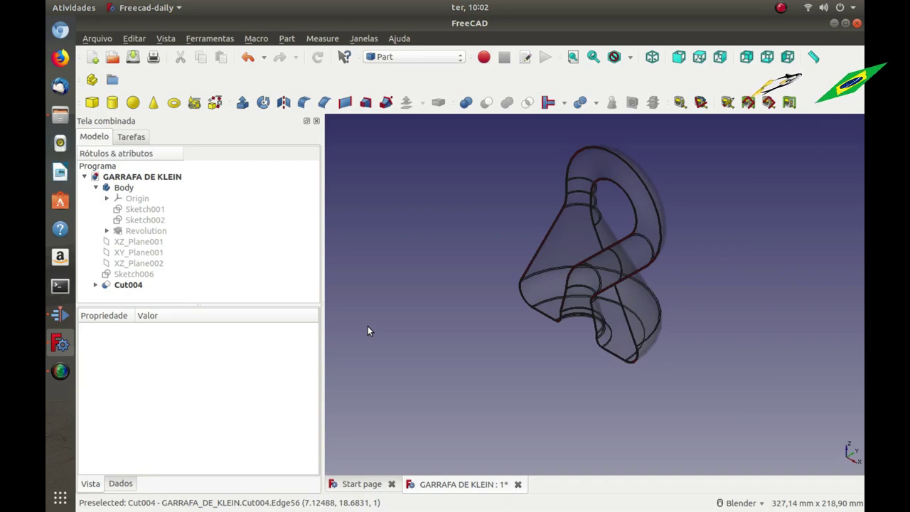
pyautogui.press('1')
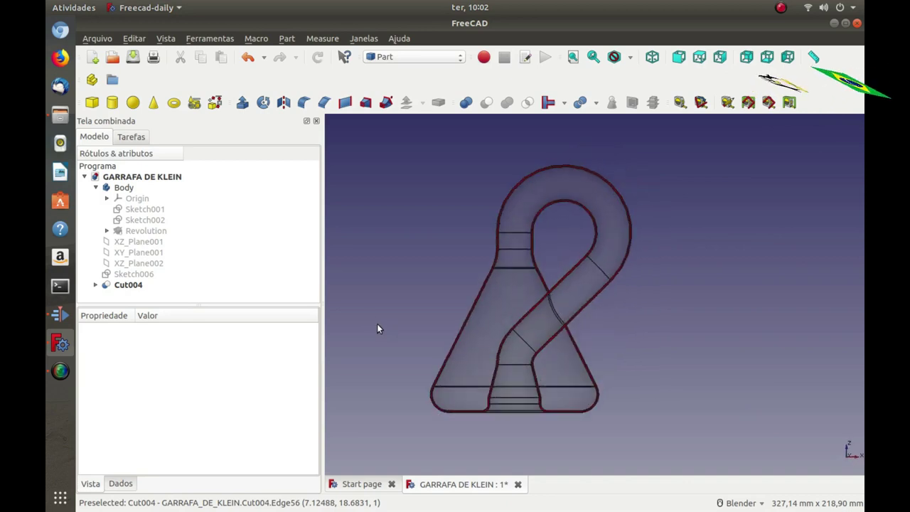
pyautogui.scroll(3, 363, 284)
pyautogui.scroll(-2, 369, 283)
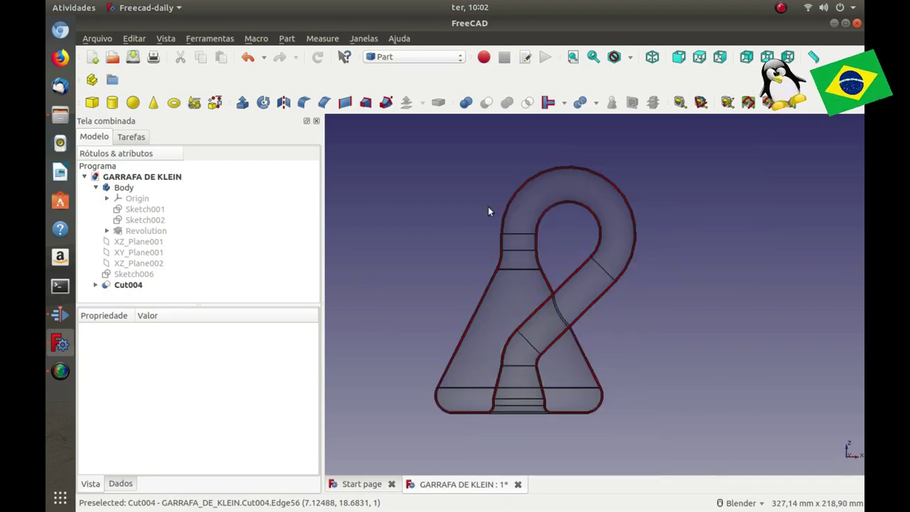
# Save the screen recording via the recorder's tray menu (Salve a gravação).
pyautogui.click(782, 8)
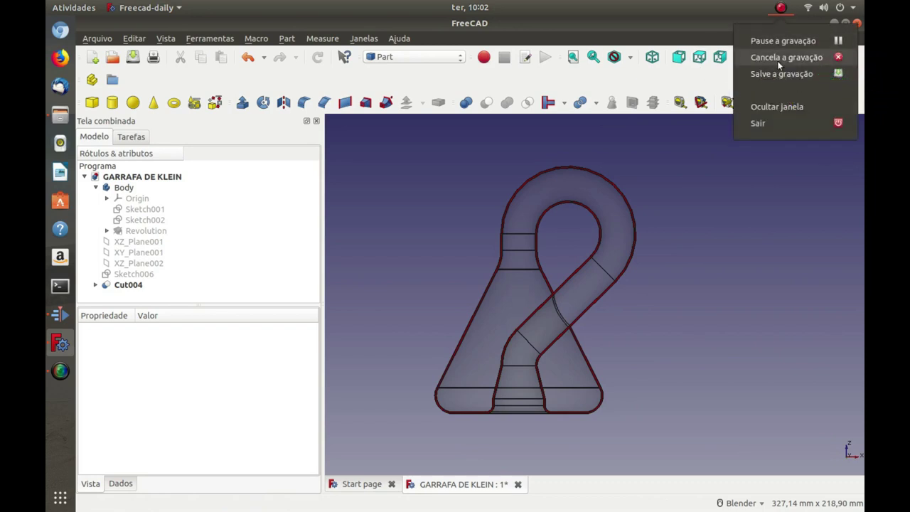
pyautogui.click(782, 74)
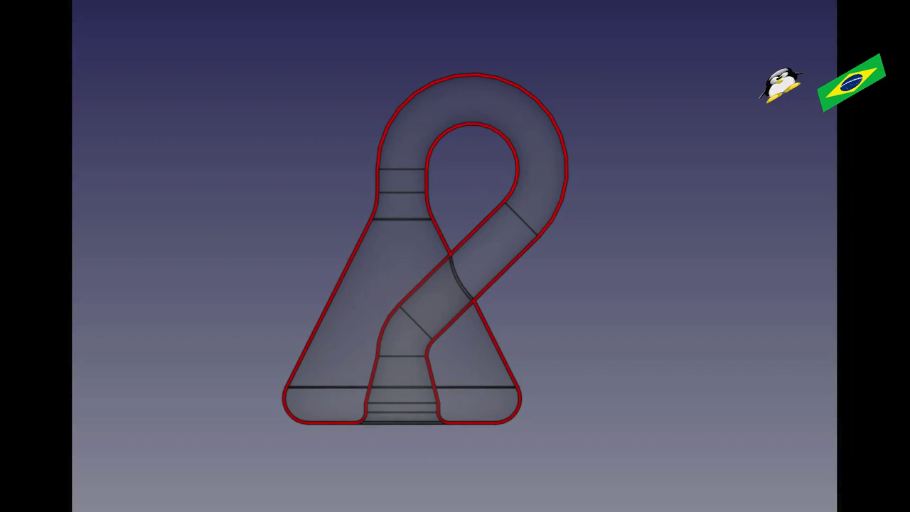